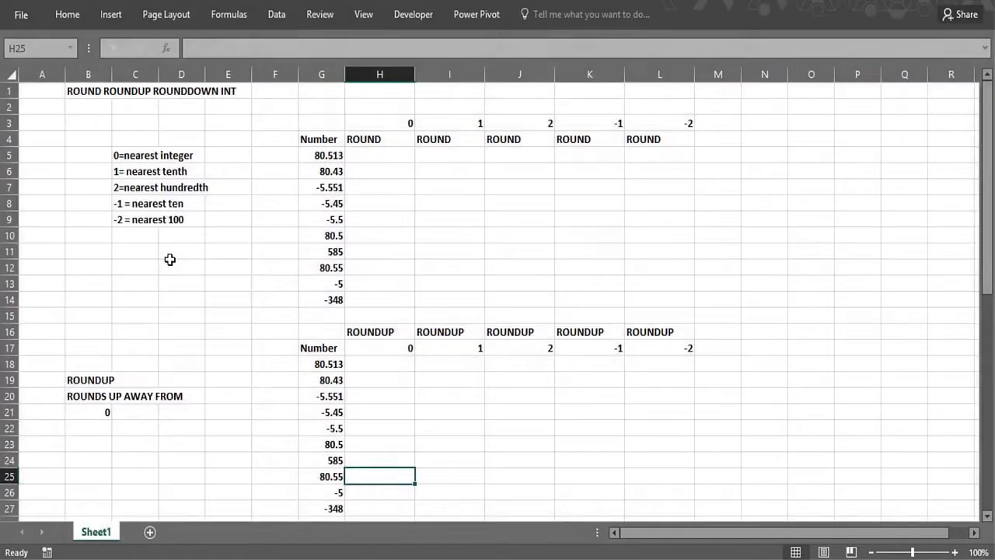
Review the function names in row 1 and the legend of rounding digits in C5:C9
left_click(161, 247)
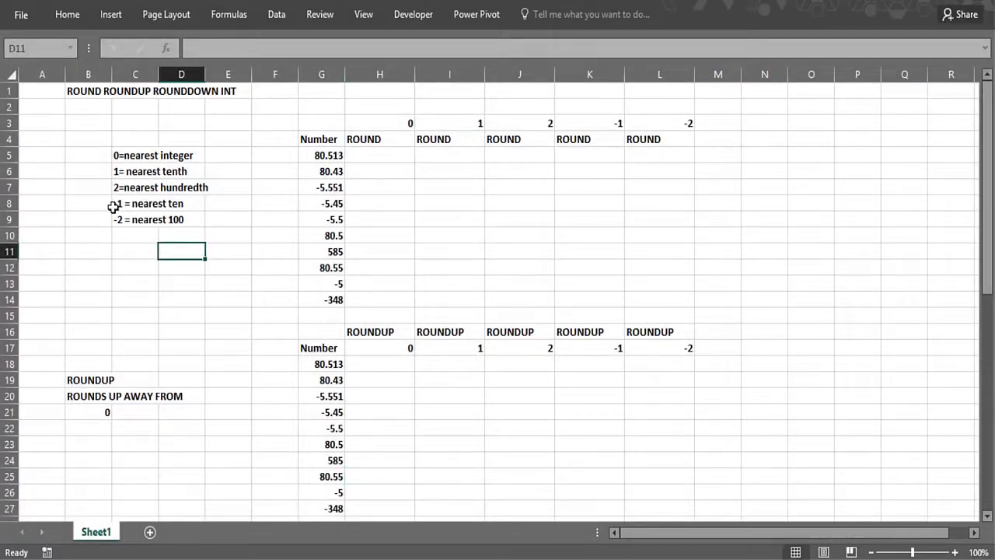
left_click(78, 108)
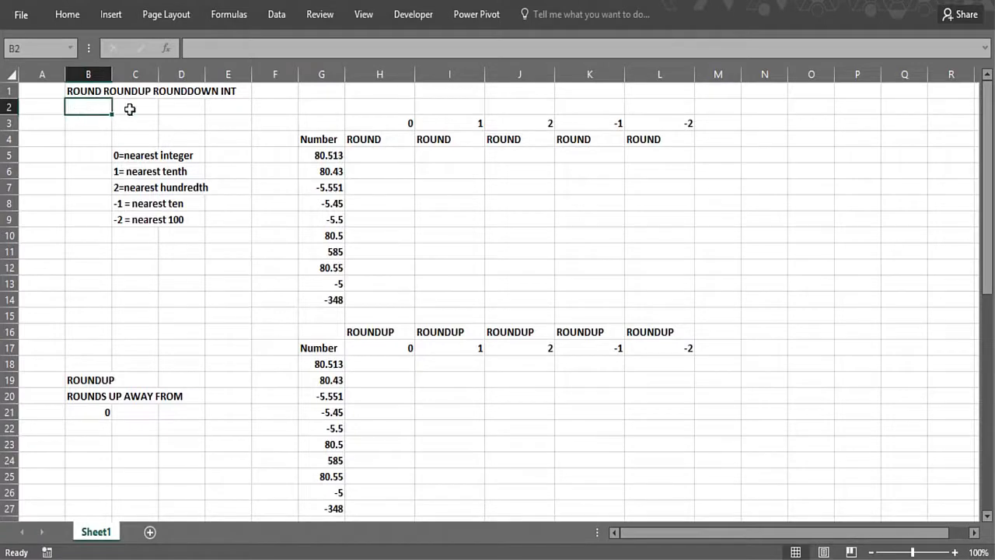
left_click(131, 108)
left_click(174, 109)
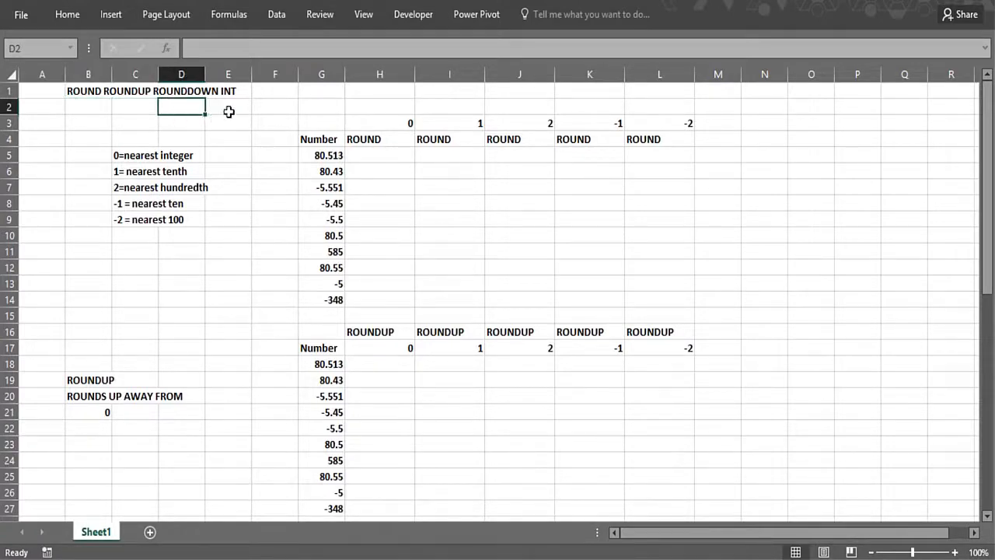
left_click(228, 112)
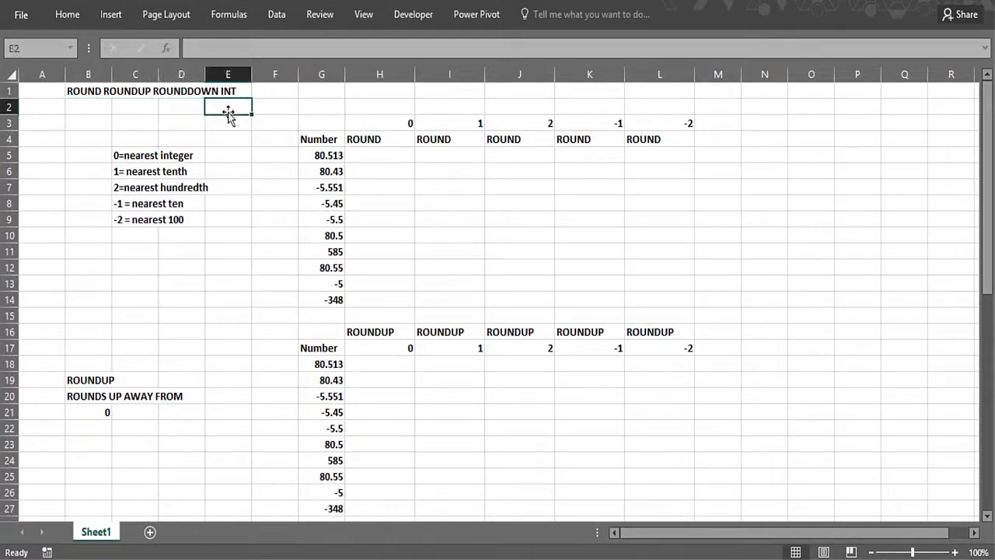
left_click(360, 157)
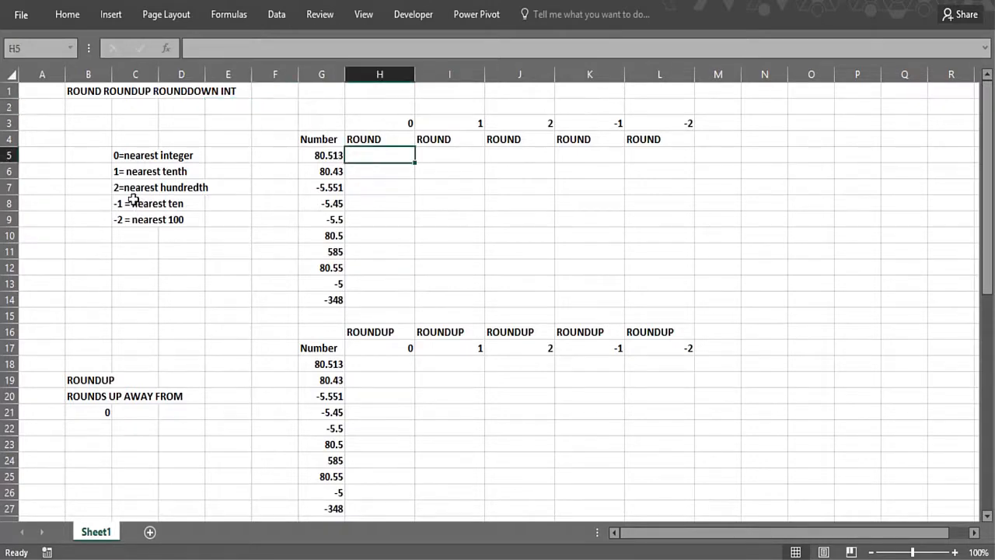
left_click(136, 158)
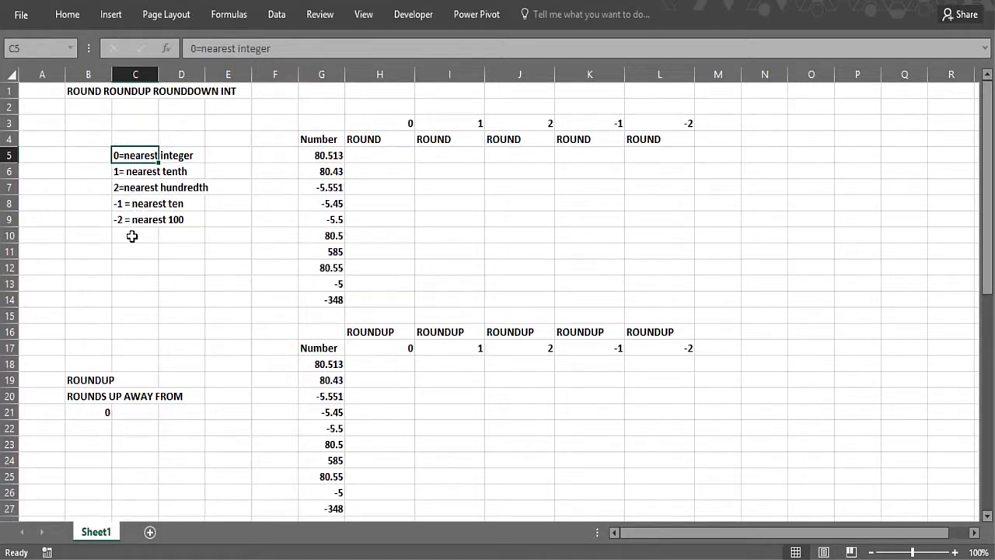
Enter =ROUND($G5,H$3) in H5, locking the number's column and the digits' row
left_click(370, 153)
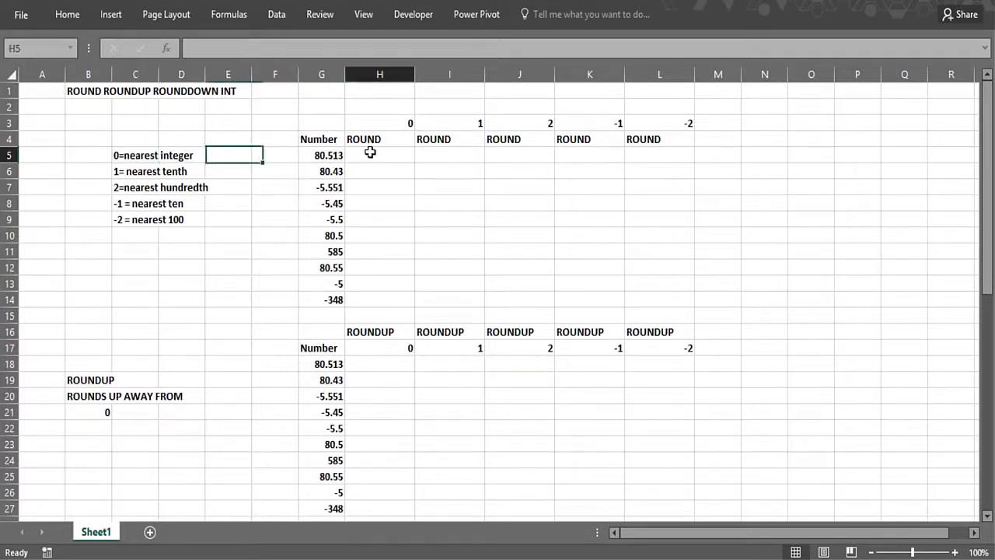
type("=ROUN")
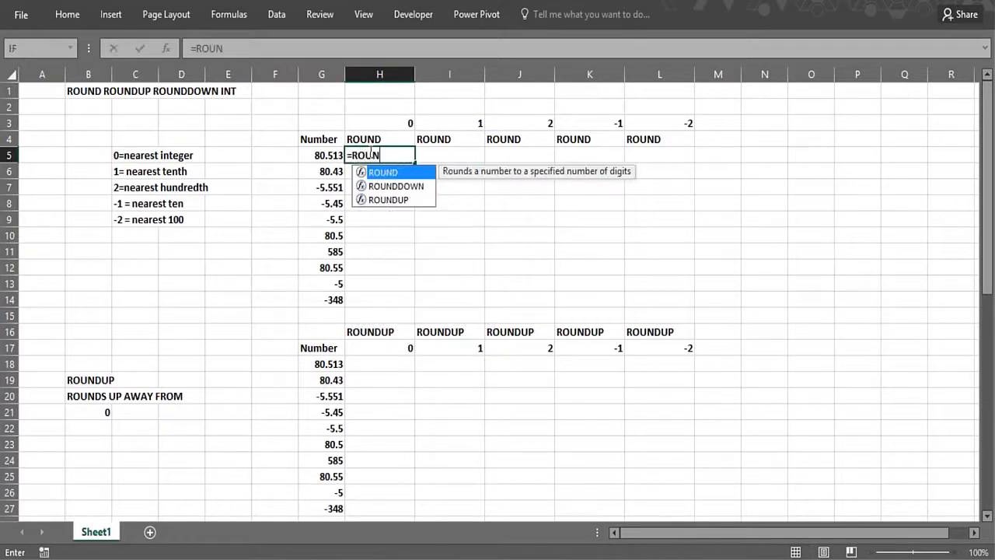
type("D(")
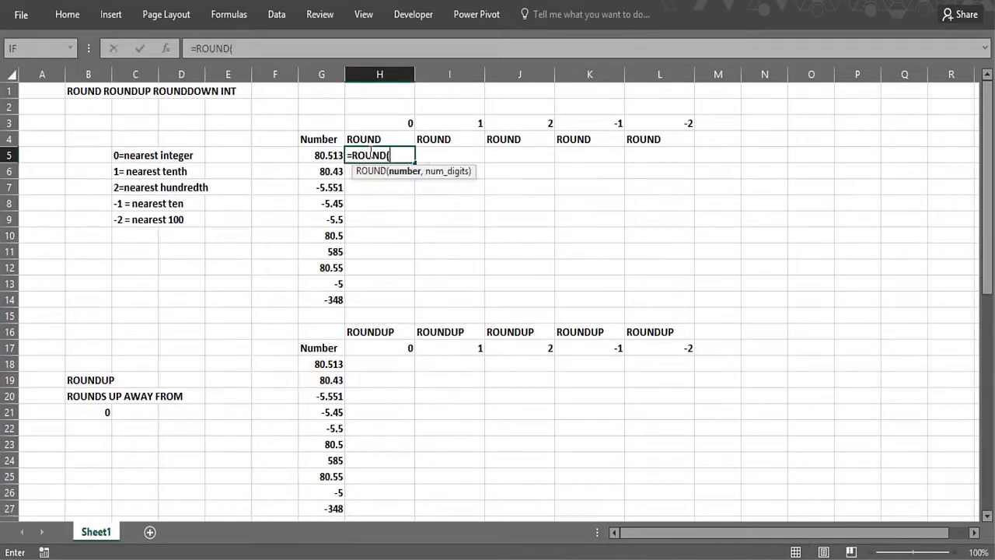
left_click(324, 156)
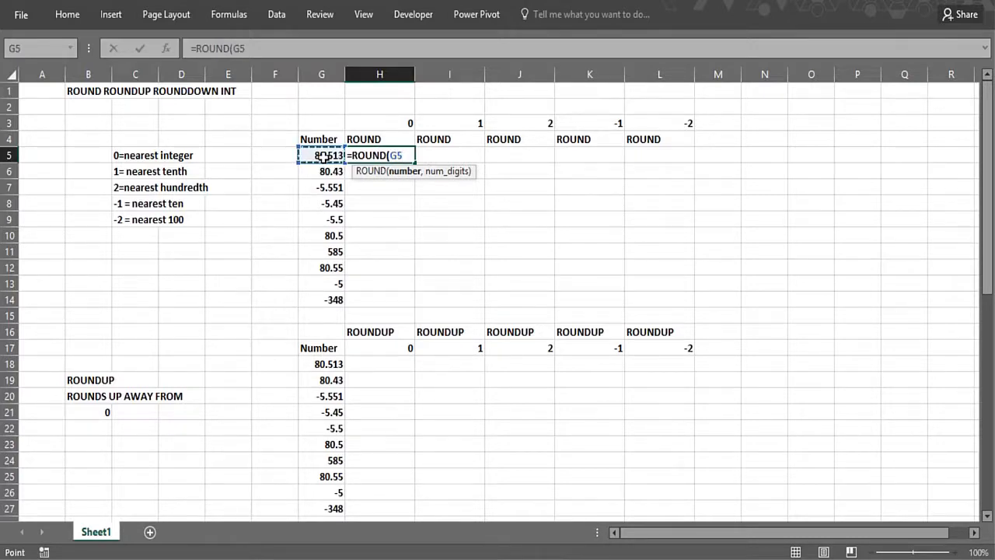
key("F4")
key("F4")
key("F4")
type(",")
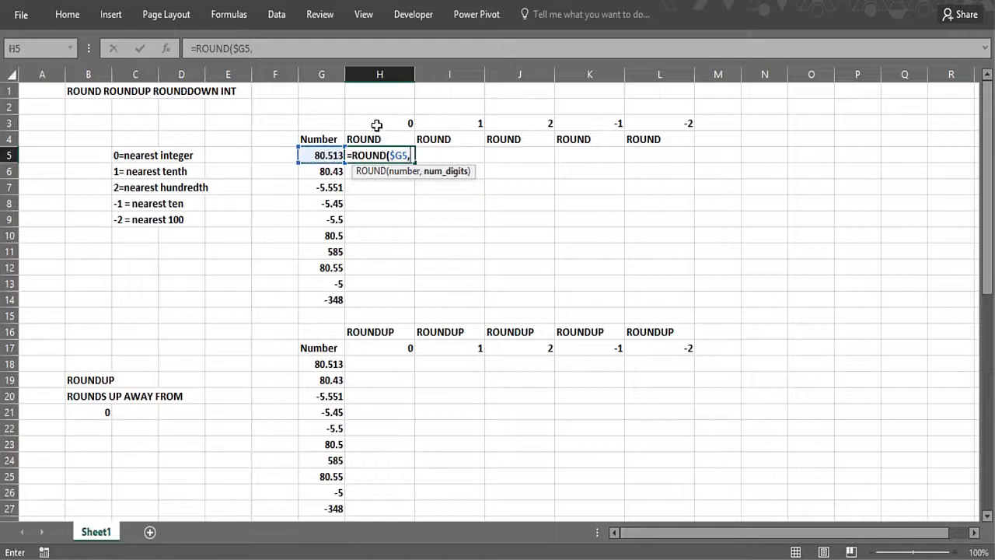
left_click(378, 122)
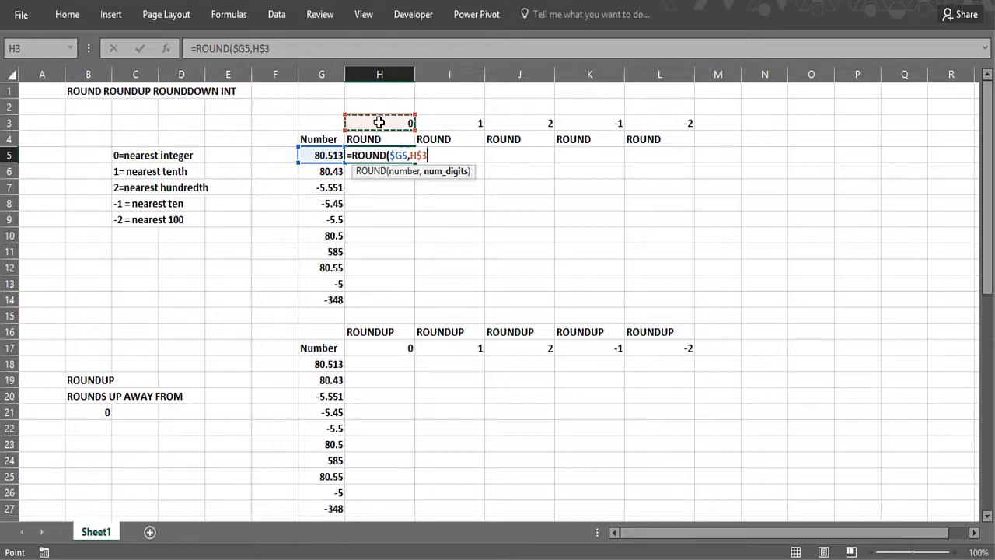
key("Return")
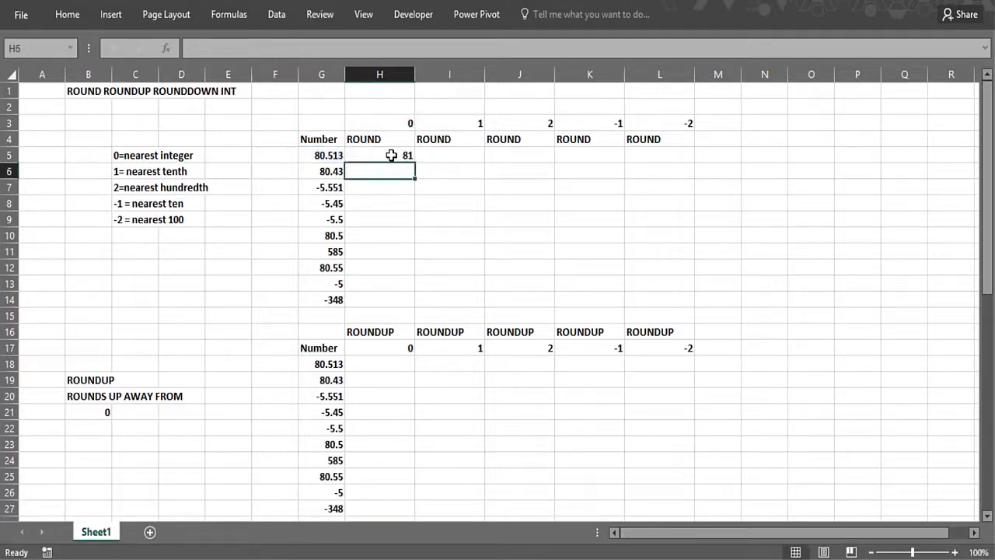
Copy the ROUND formula from H5 to the whole range H5:L14
left_click(393, 154)
key("ctrl+c")
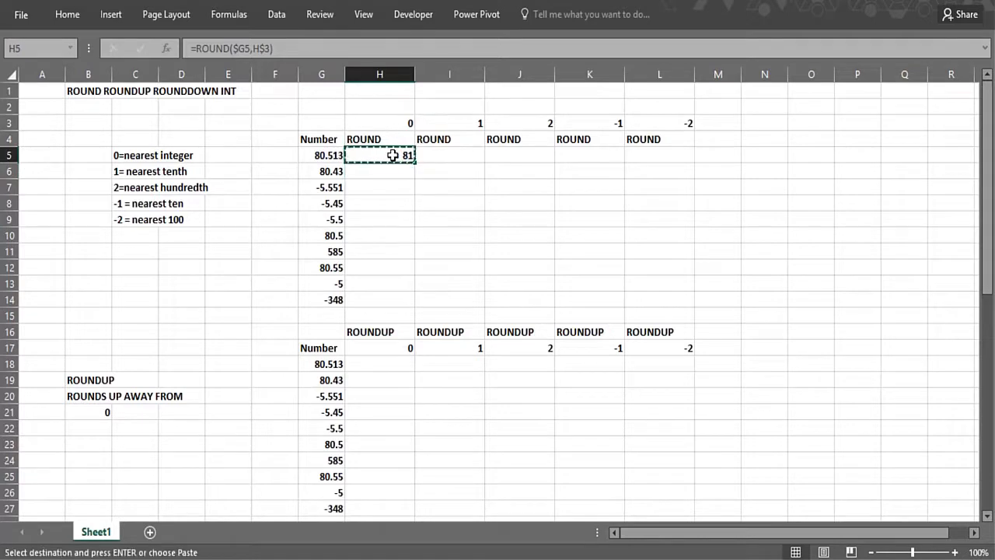
key("shift+Right")
key("shift+Right")
key("shift+Right")
key("shift+Right")
key("shift+Down")
key("shift+Down")
key("shift+Down")
key("shift+Down")
key("shift+Down")
key("shift+Down")
key("shift+Down")
key("shift+Down")
key("shift+Down")
key("shift+Down")
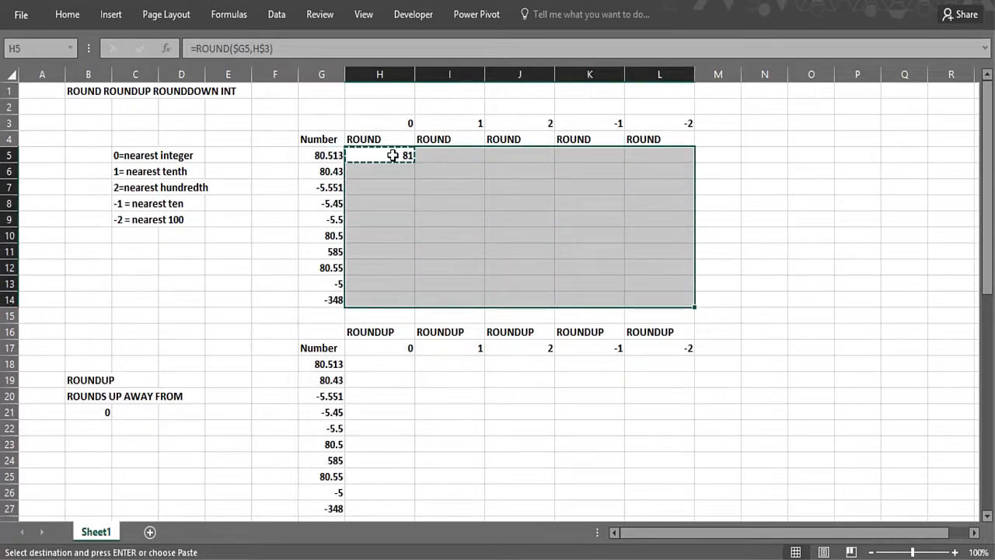
key("ctrl+v")
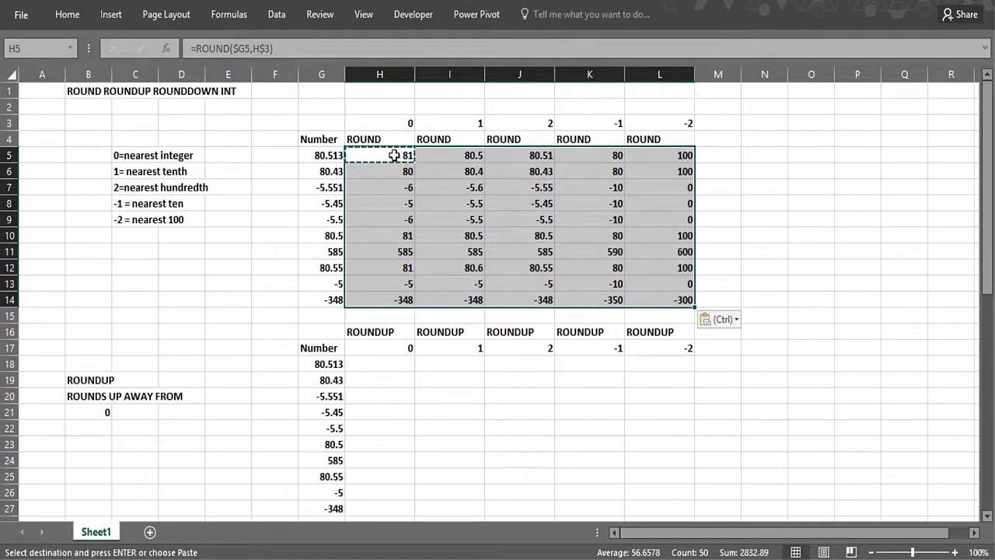
Examine the ROUND formula in H5 and the nearest-integer results in H5:H14 against the original numbers
left_click(394, 156)
left_click(380, 124)
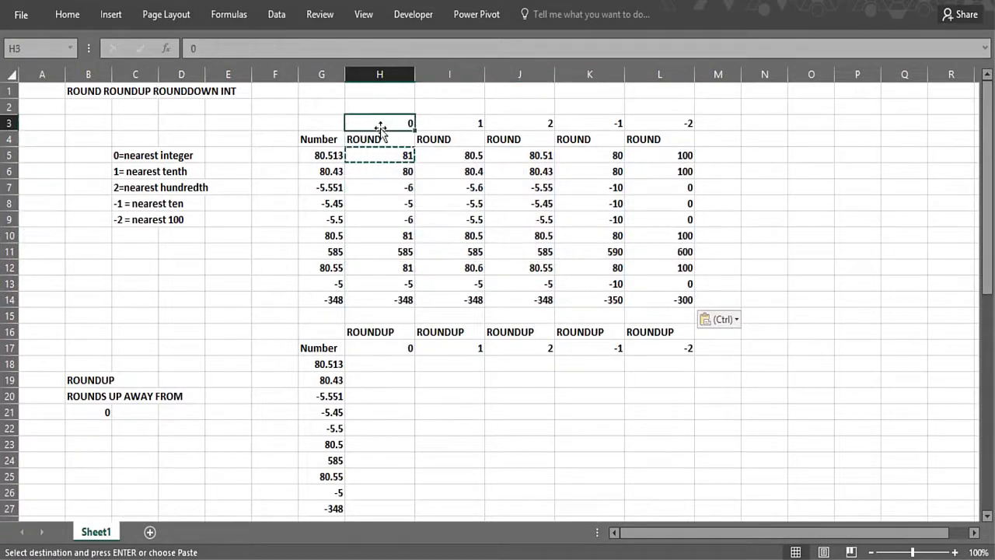
double_click(380, 154)
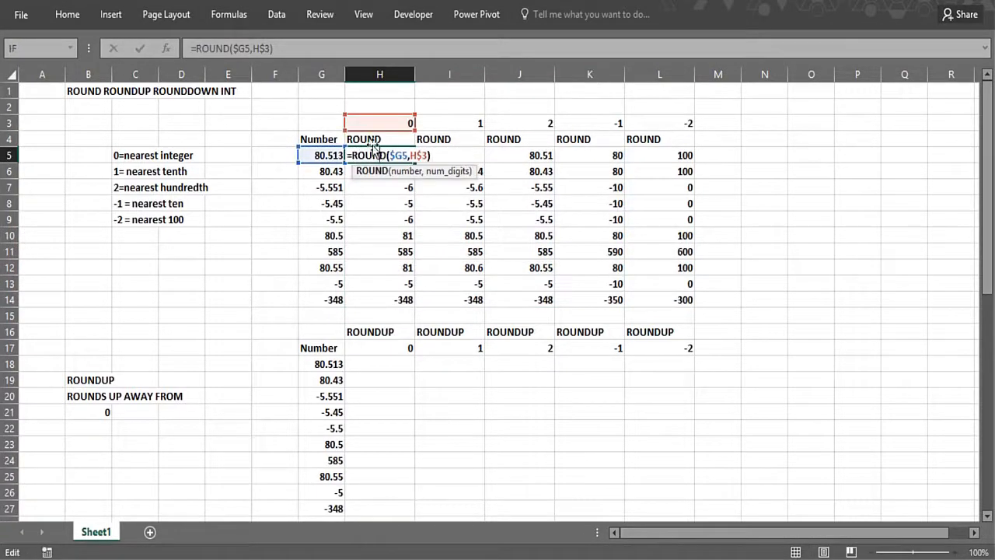
key("Escape")
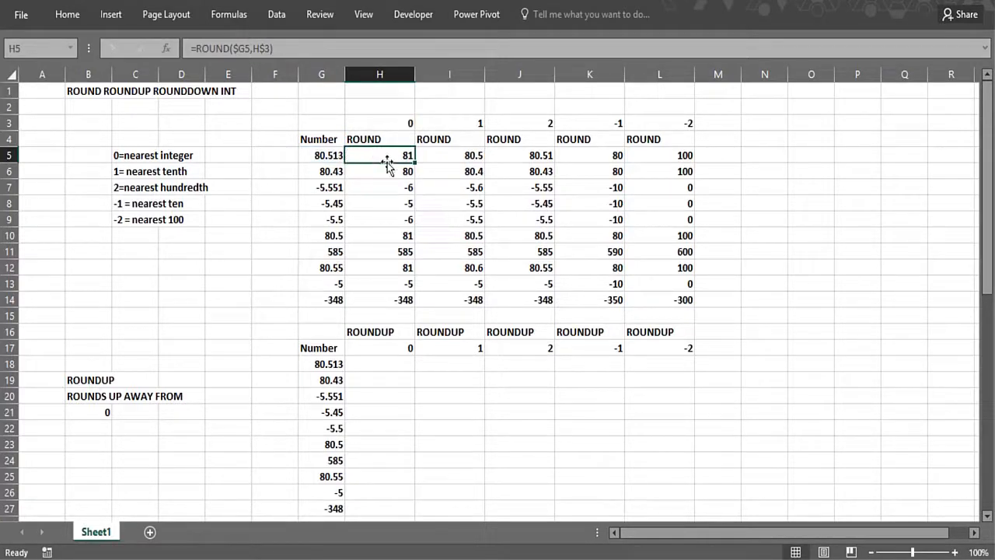
left_click(381, 168)
left_click(379, 190)
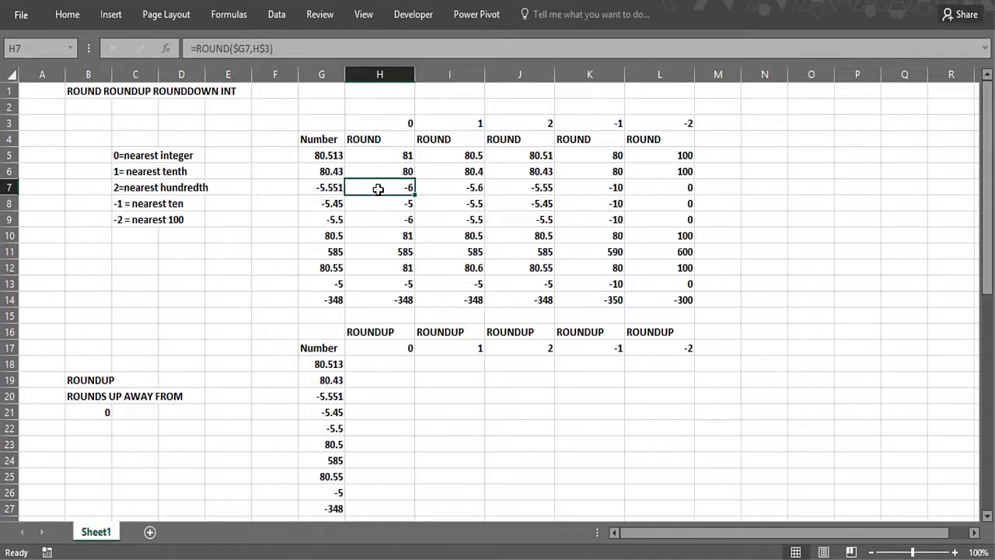
left_click(377, 205)
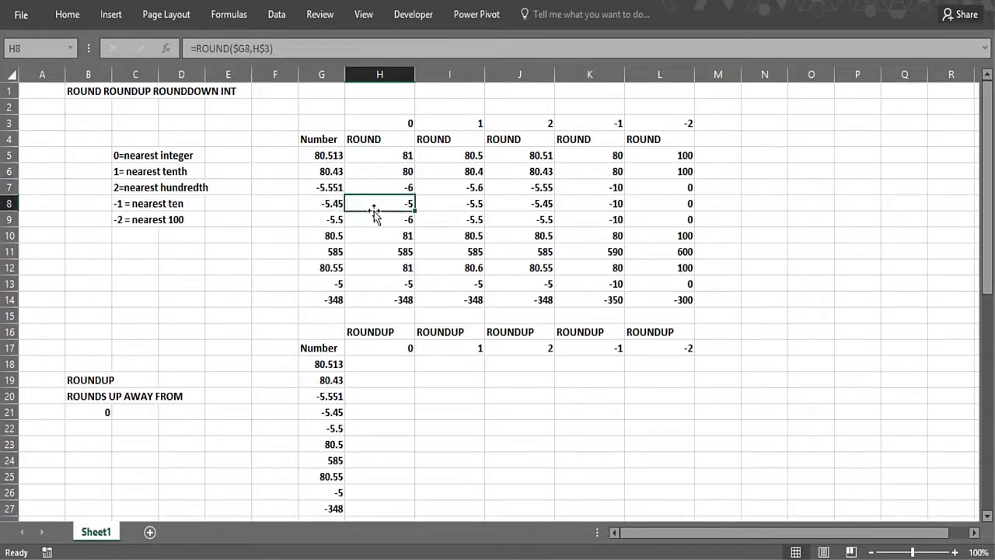
left_click(379, 217)
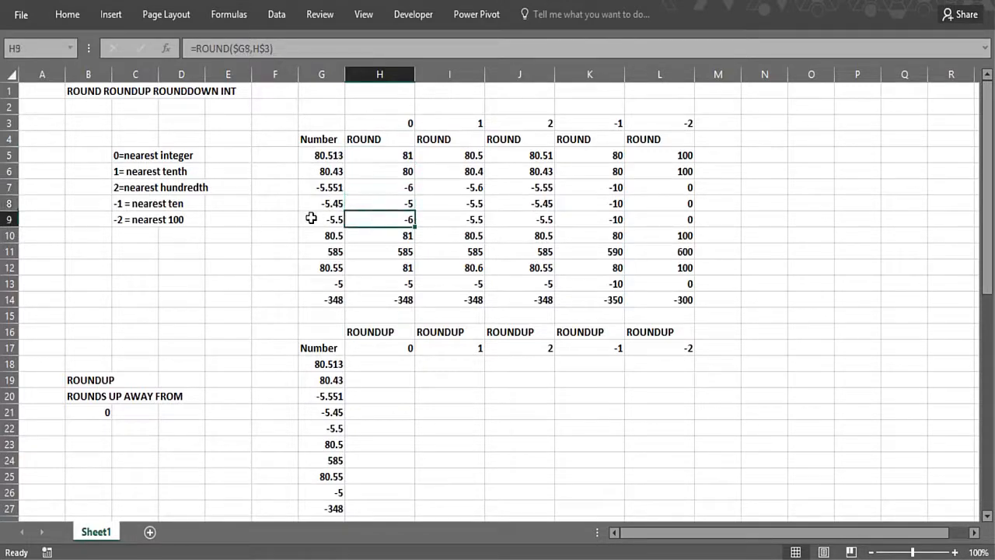
left_click(381, 238)
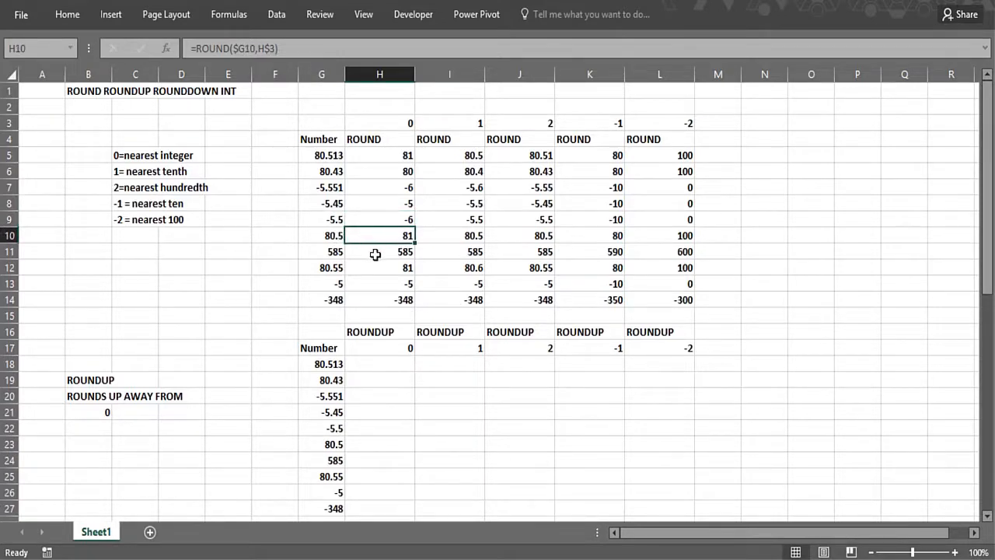
left_click(375, 254)
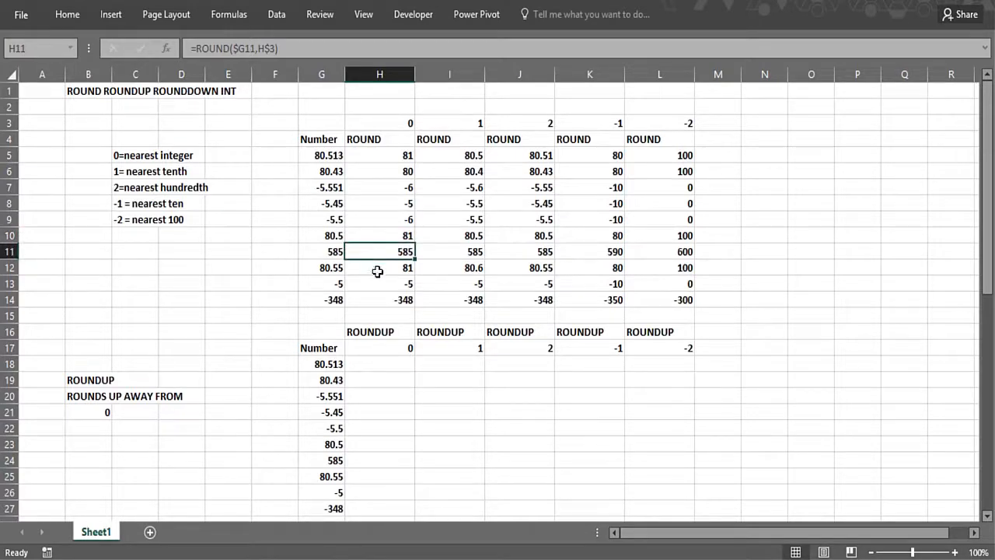
left_click(377, 272)
left_click(378, 284)
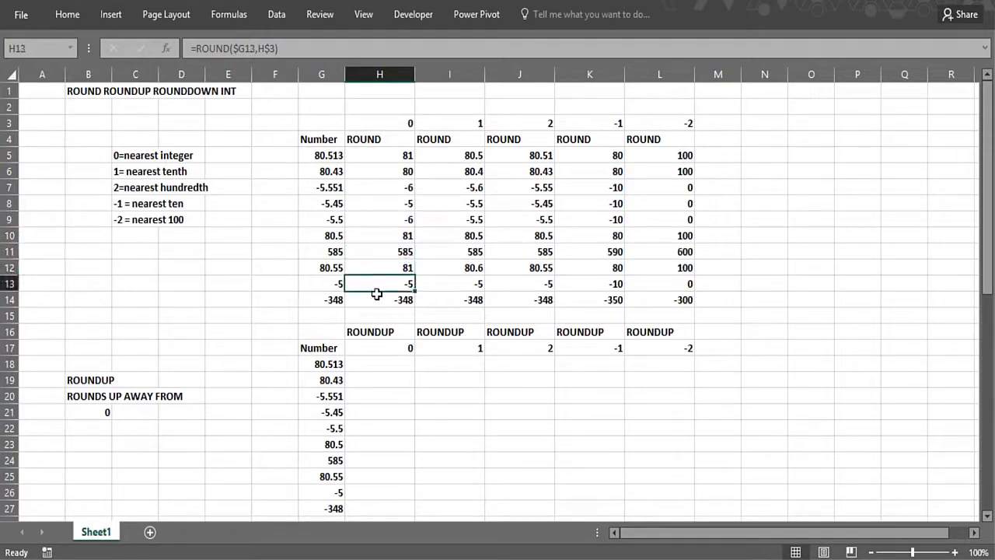
left_click(377, 294)
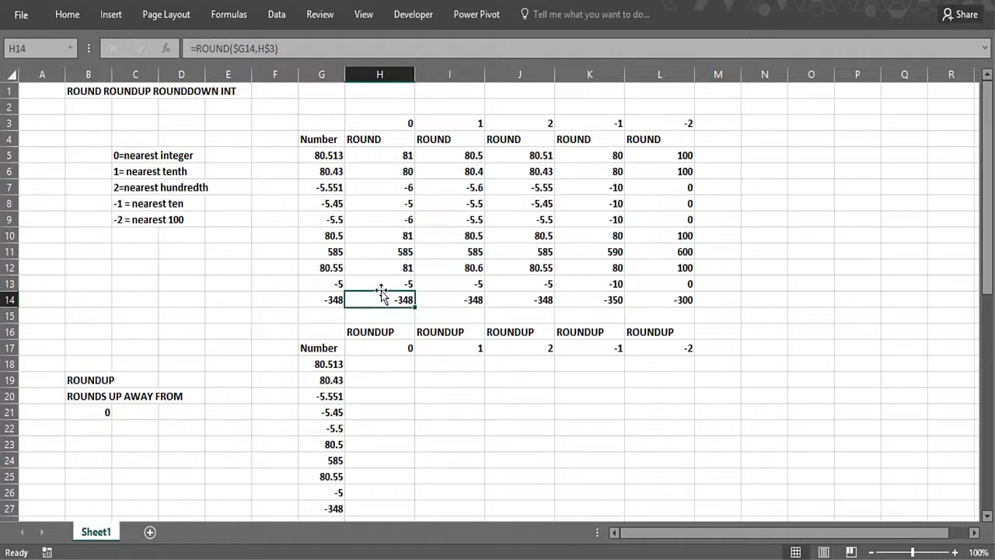
Examine the nearest-tenth results in I5:I14 against the original numbers in column G
left_click(443, 159)
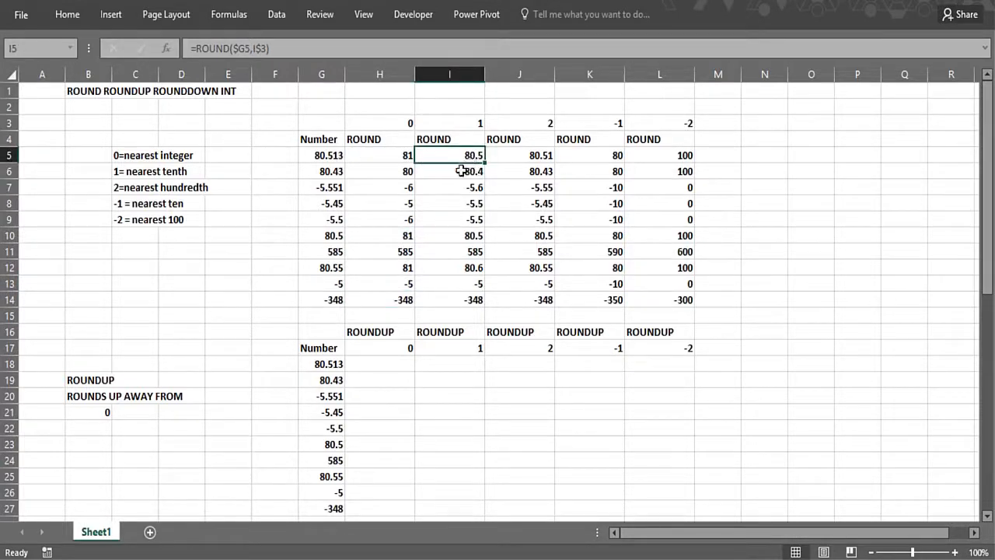
left_click(461, 171)
left_click(451, 188)
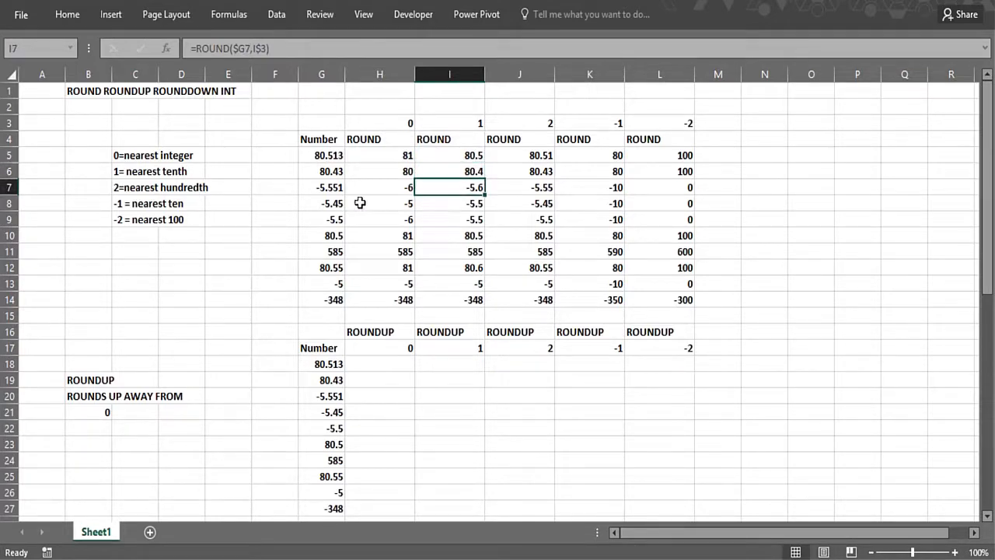
left_click(434, 217)
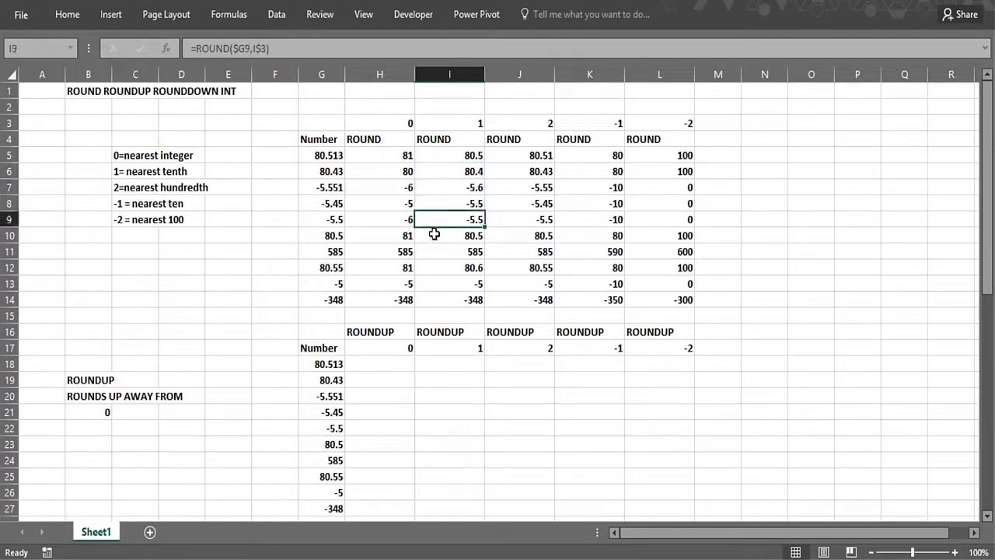
left_click(436, 236)
left_click(440, 250)
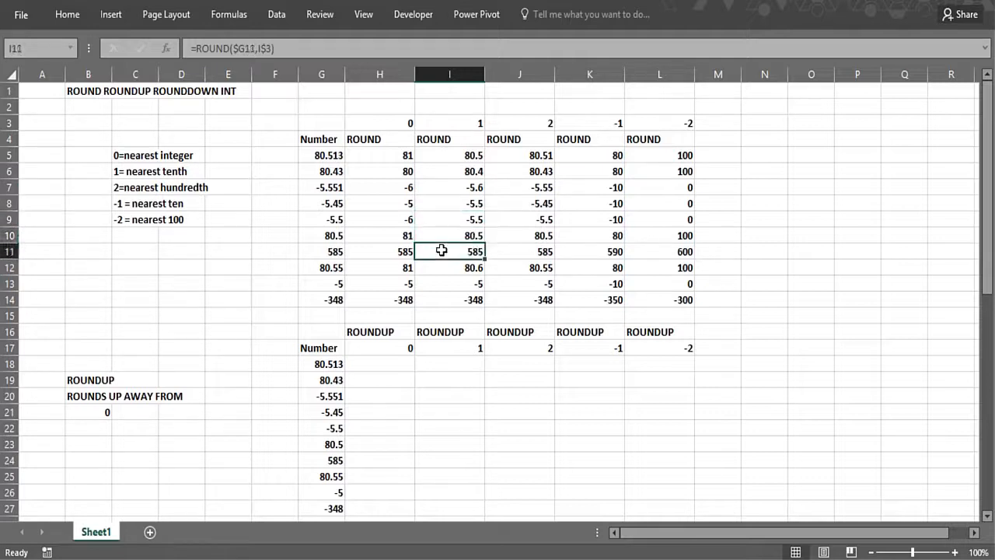
left_click(440, 267)
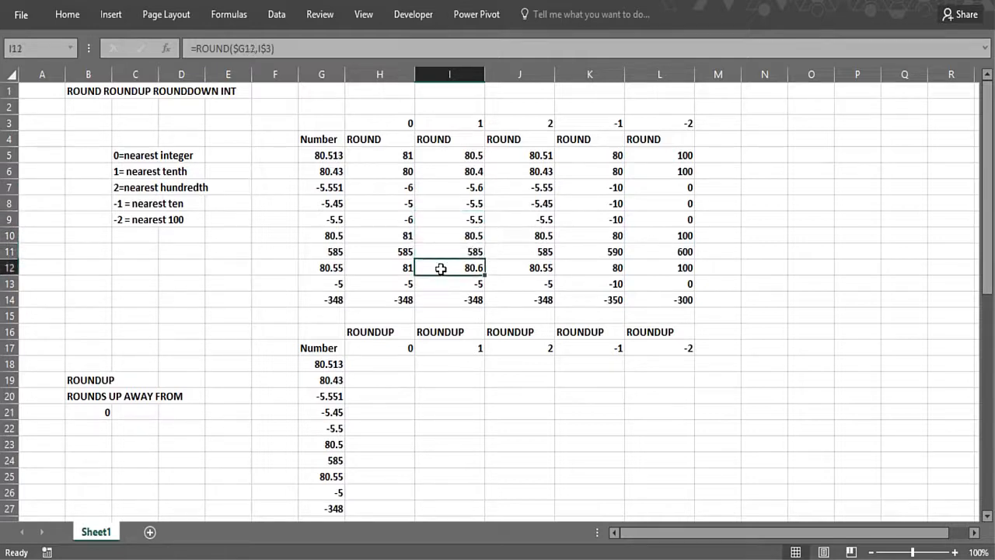
left_click(443, 284)
left_click(445, 299)
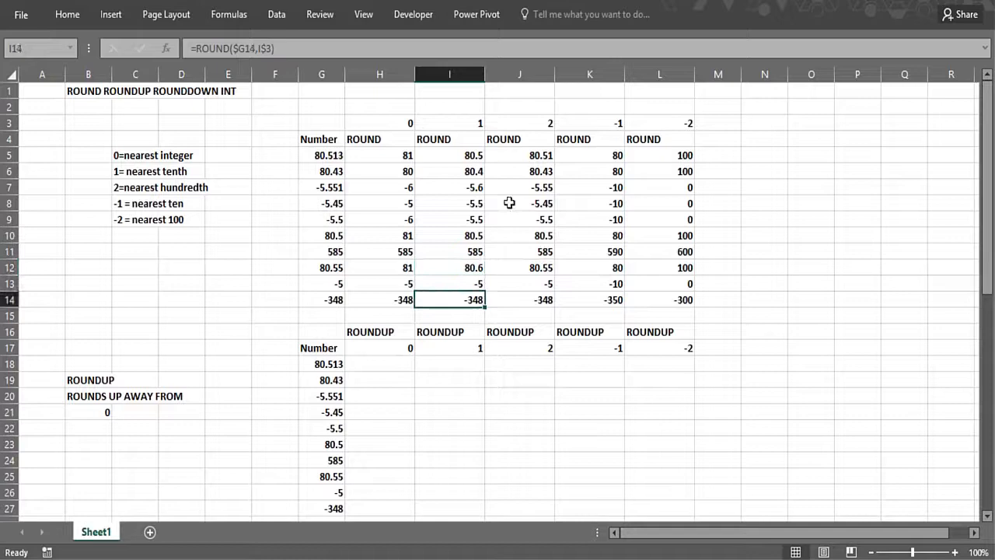
Examine the nearest-hundredth ROUND results in column J and the first nearest-ten result in K5 against the original numbers
left_click(516, 157)
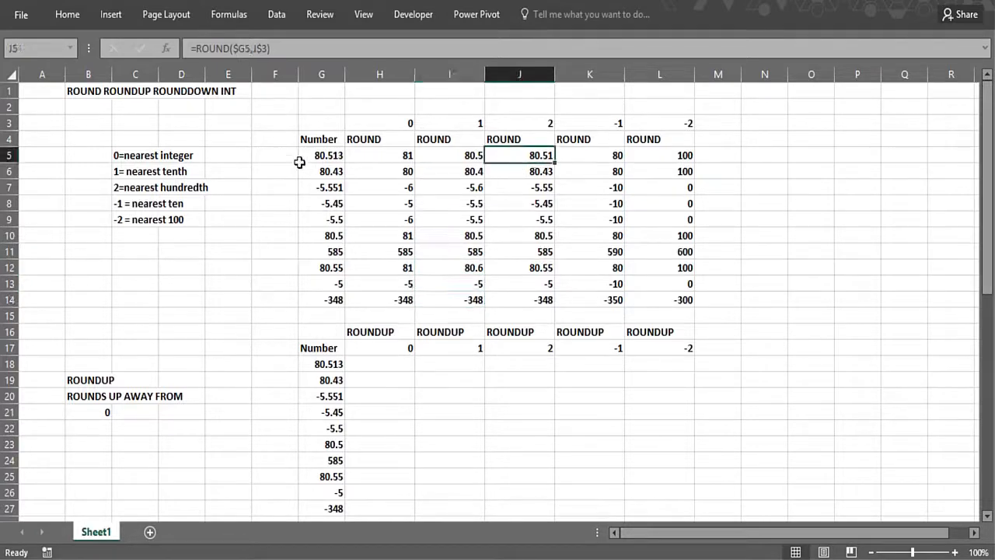
left_click(528, 173)
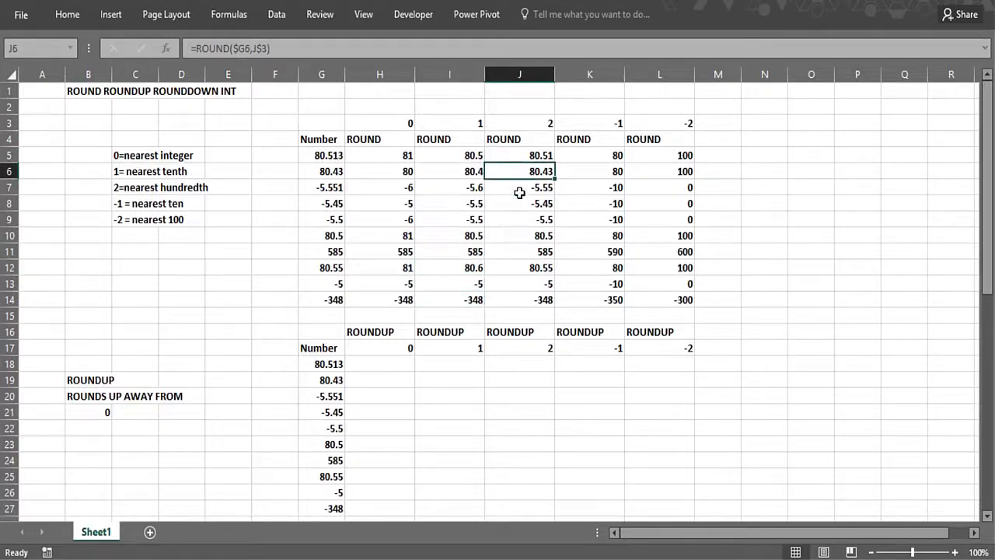
left_click(518, 187)
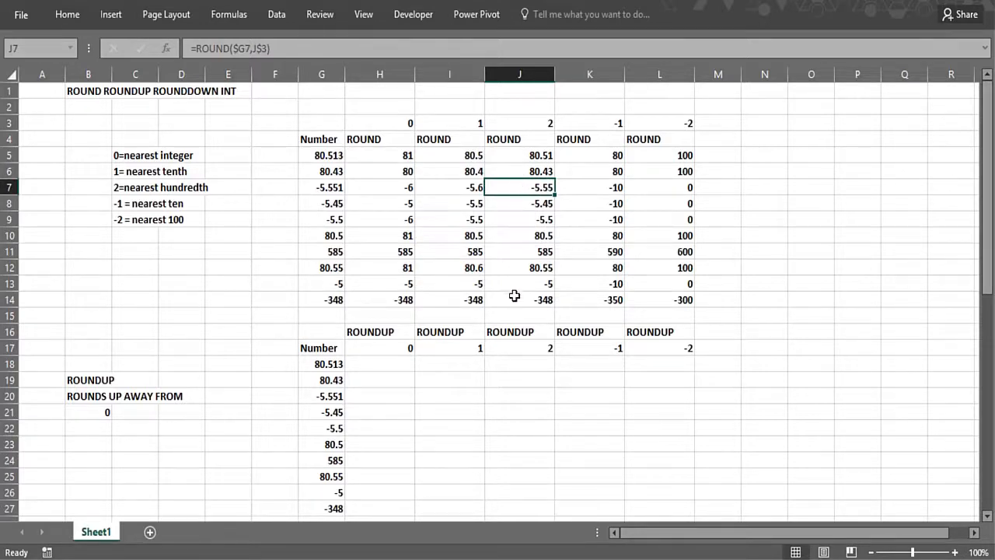
left_click(581, 155)
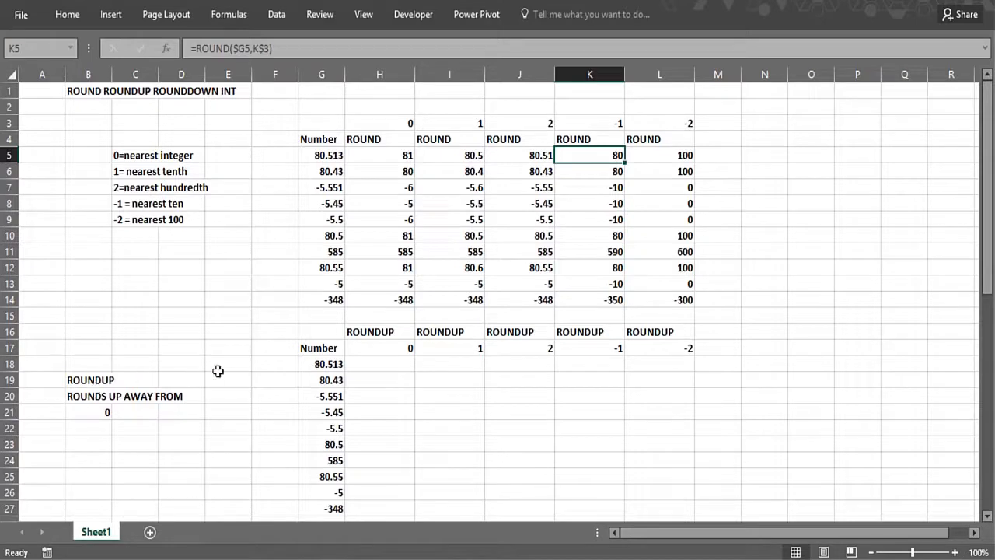
Enter =ROUNDUP($G18,H$17) in H18, locking the number's column and the digits' row
left_click(381, 365)
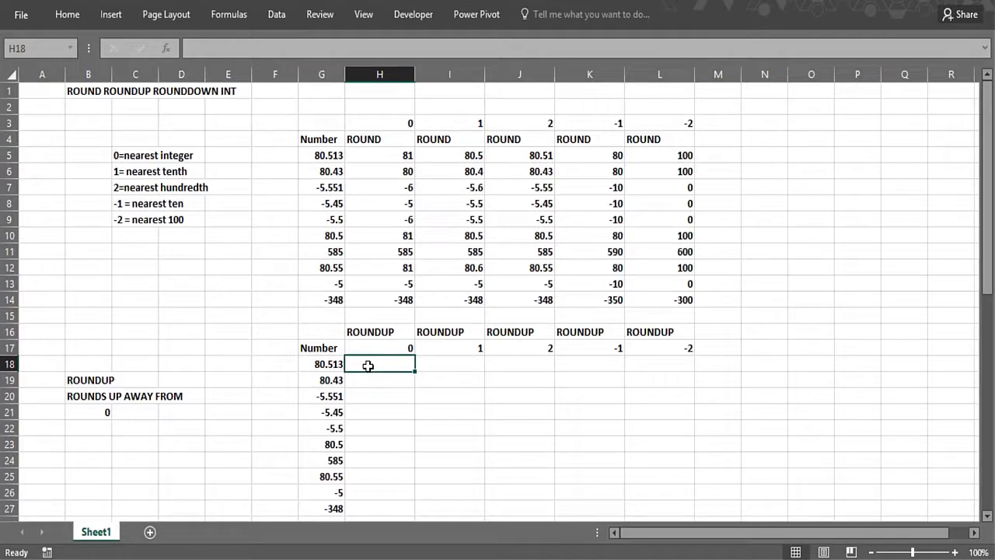
type("=ROU")
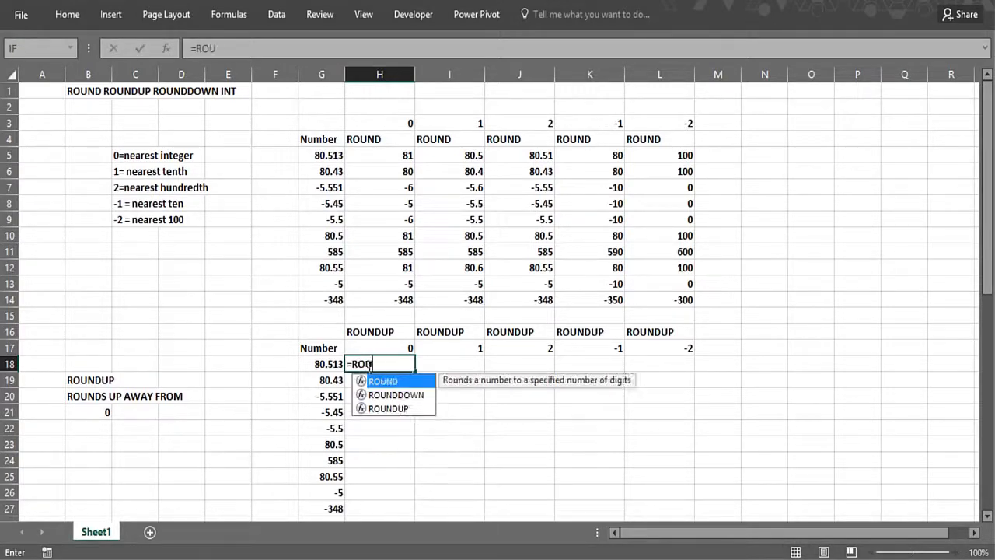
type("N")
double_click(381, 408)
left_click(313, 365)
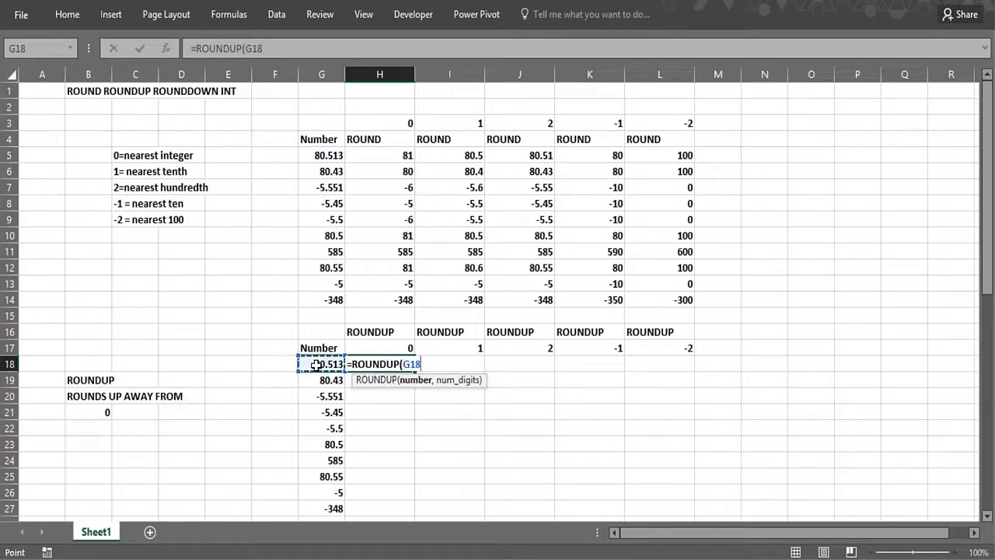
key("F4")
key("F4")
key("F4")
type(",")
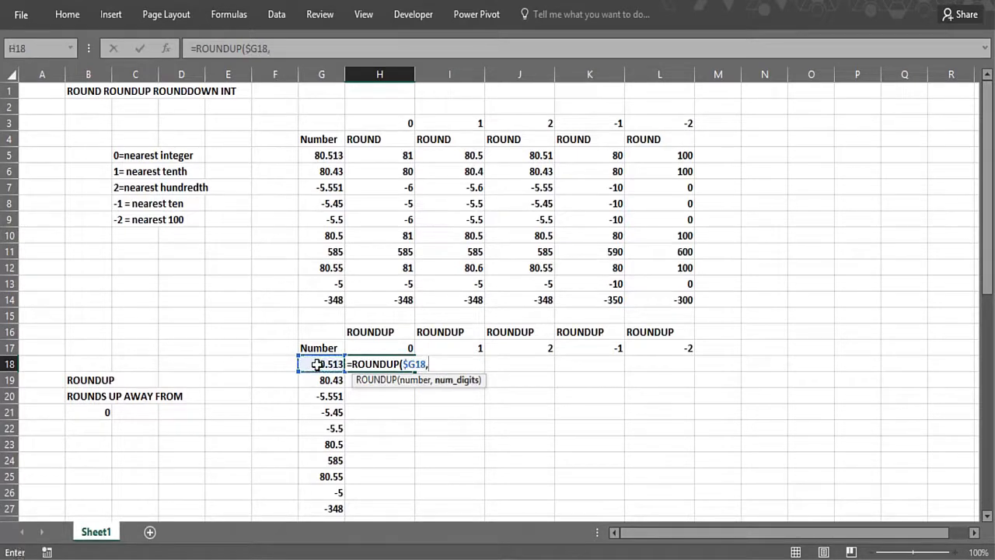
left_click(394, 349)
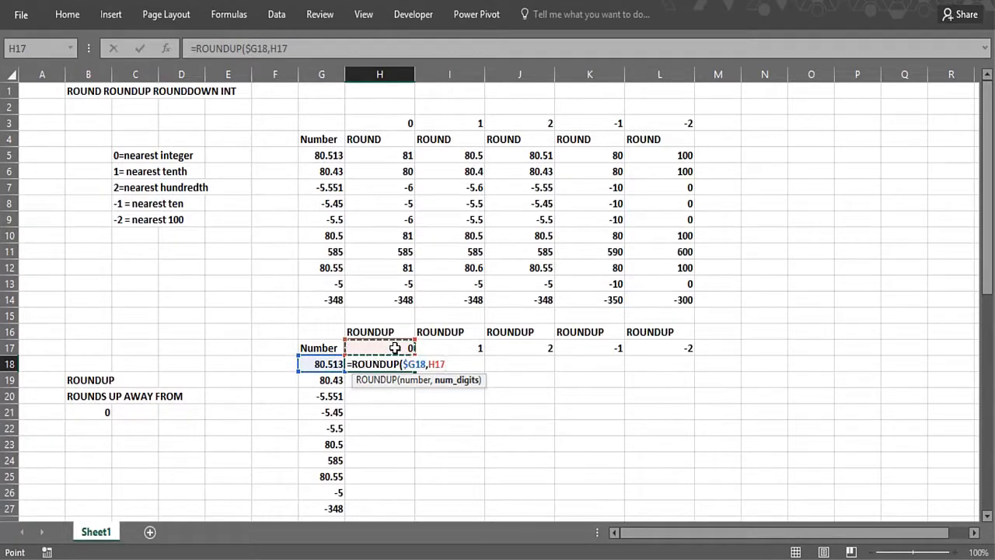
key("F4")
key("F4")
key("Return")
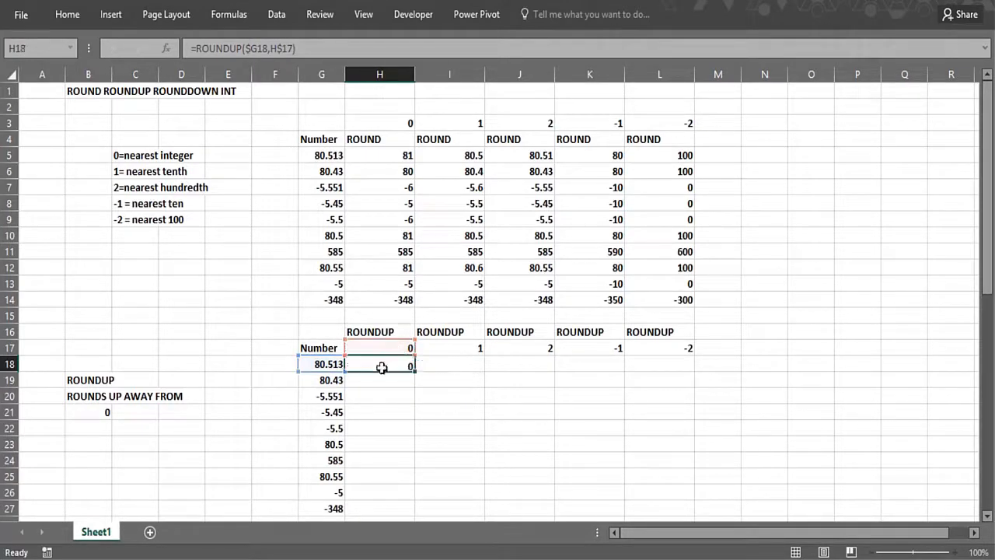
Copy the ROUNDUP formula from H18 to the whole range H18:L27
left_click(400, 363)
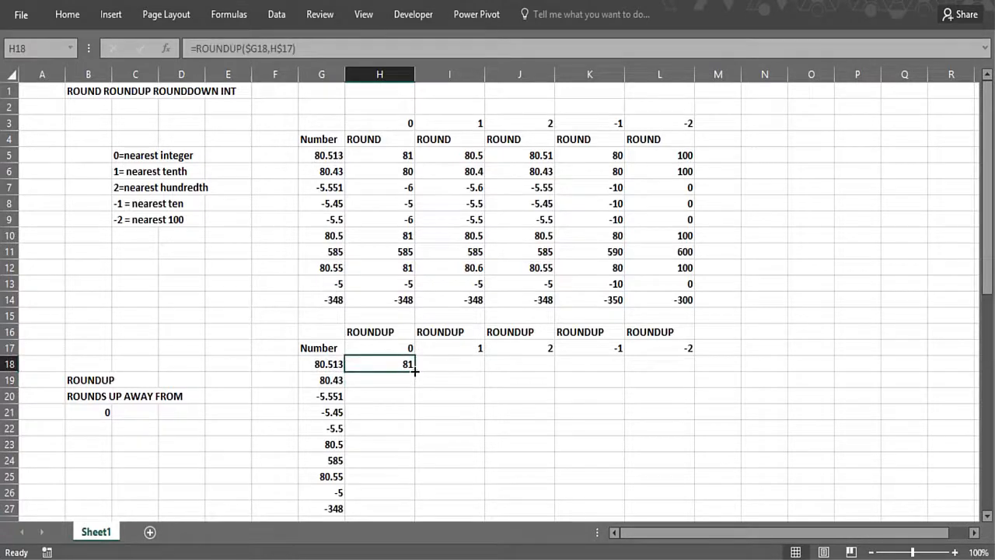
left_click_drag(415, 371, 693, 452)
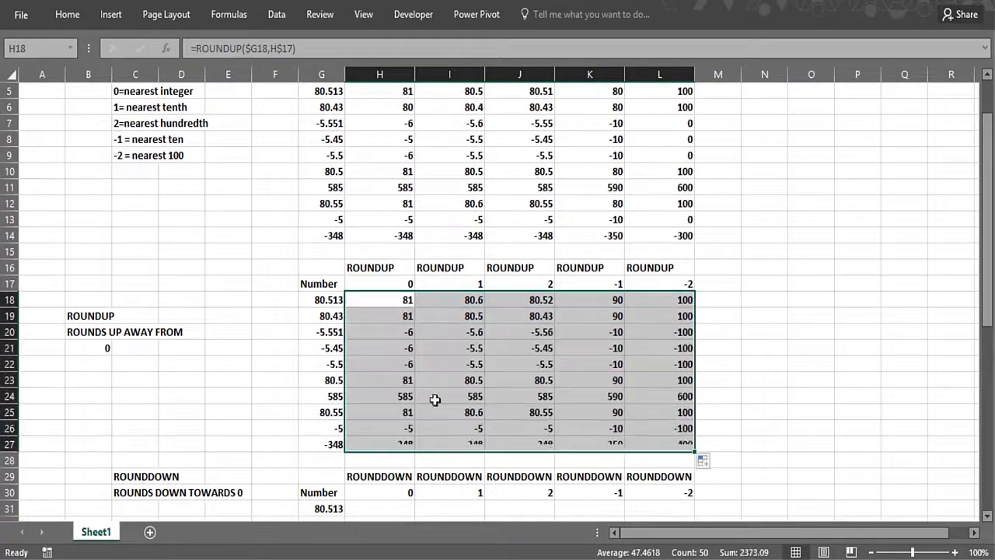
left_click(374, 300)
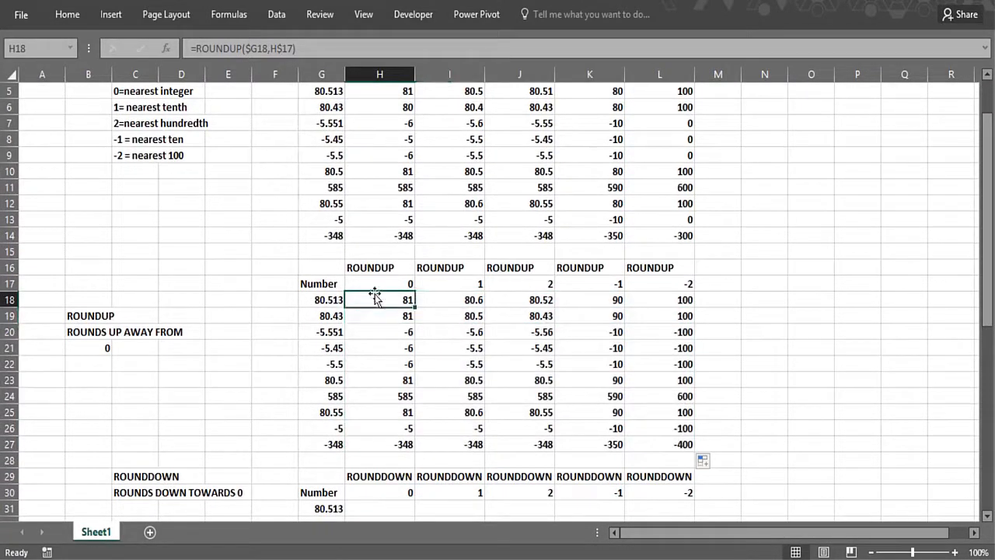
Examine the digit settings in row 17 and the zero-digit ROUNDUP results in H18:H27 against the original numbers
left_click(373, 282)
left_click(431, 282)
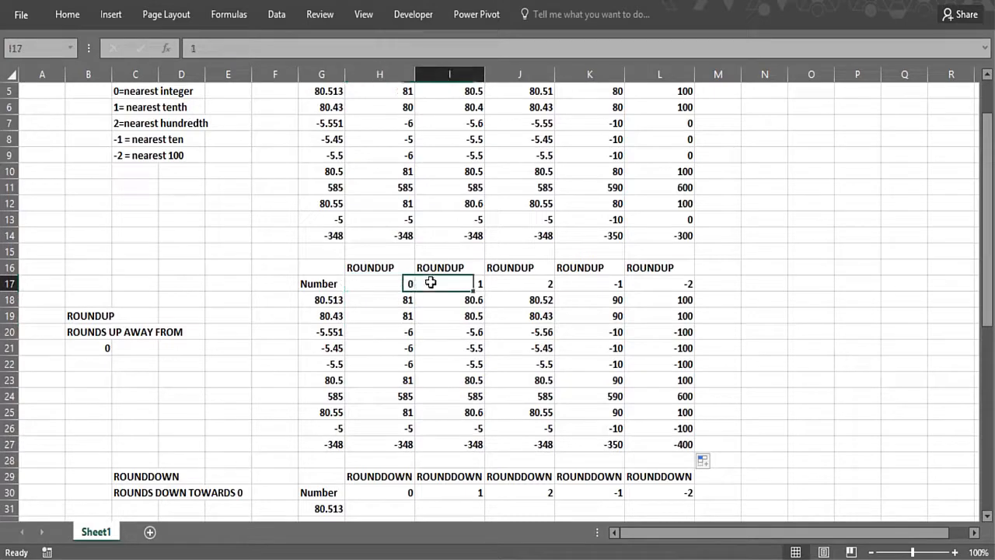
left_click(379, 297)
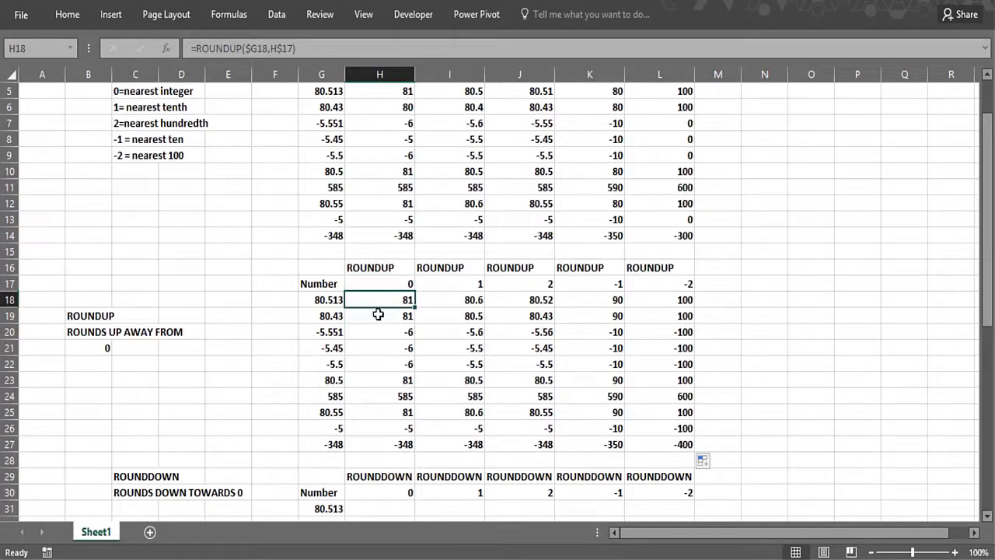
left_click(378, 314)
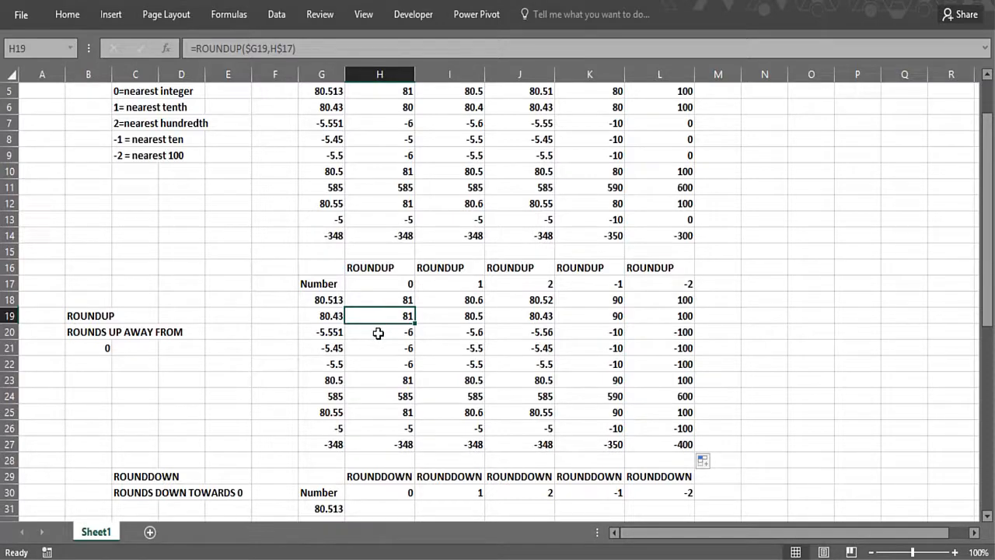
left_click(378, 333)
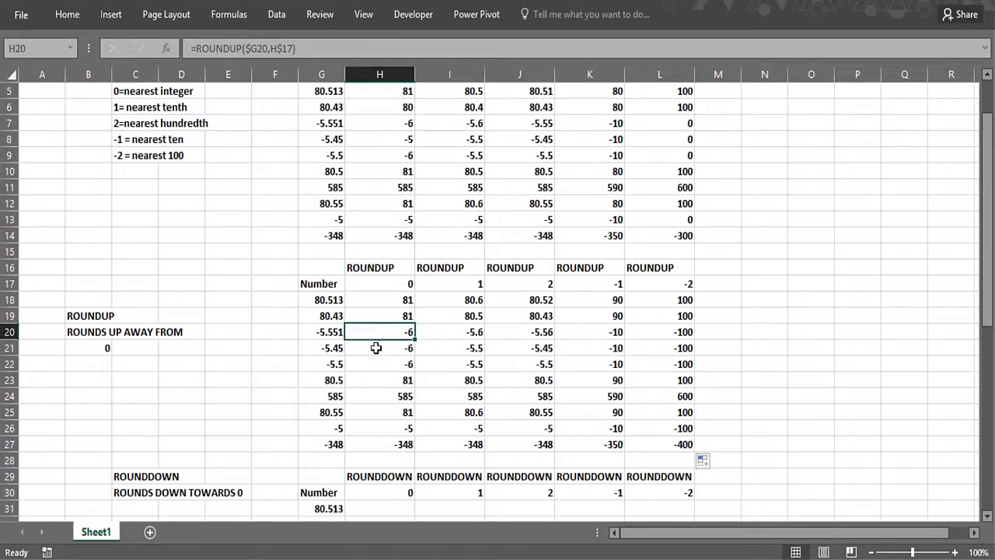
left_click(378, 348)
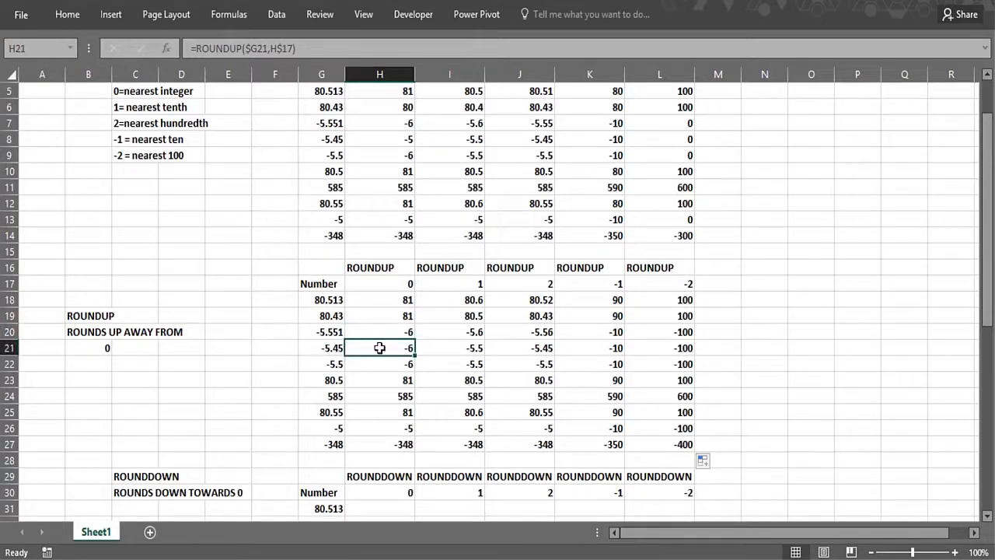
left_click(333, 360)
left_click(334, 380)
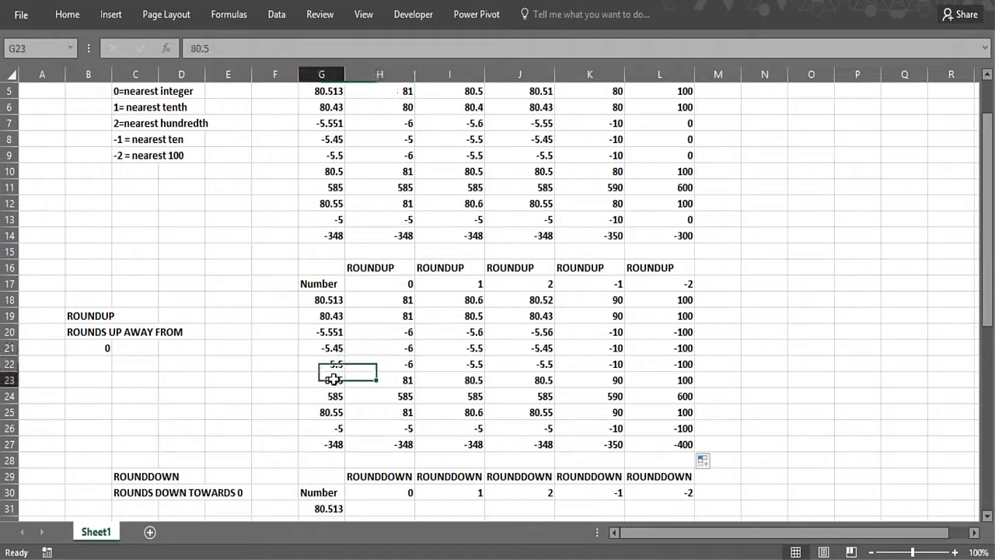
left_click(391, 379)
left_click(382, 393)
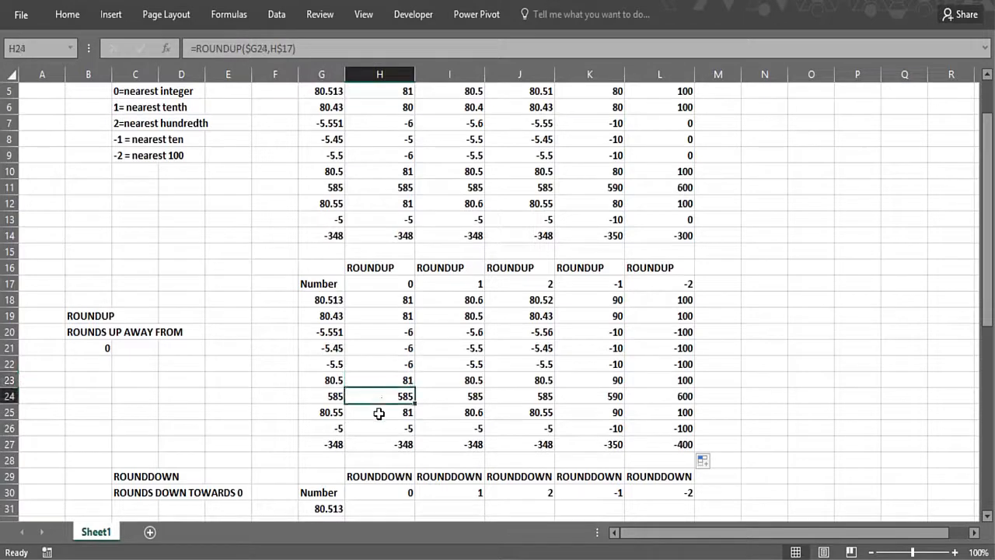
left_click(379, 413)
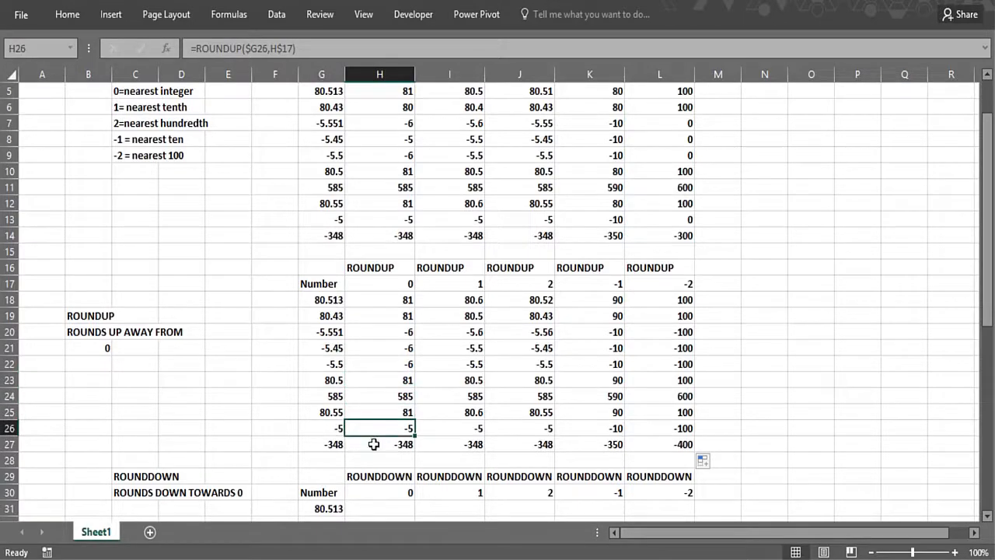
left_click(375, 443)
Examine the one-digit ROUNDUP results in I18:I27 against the original numbers in column G
left_click(457, 299)
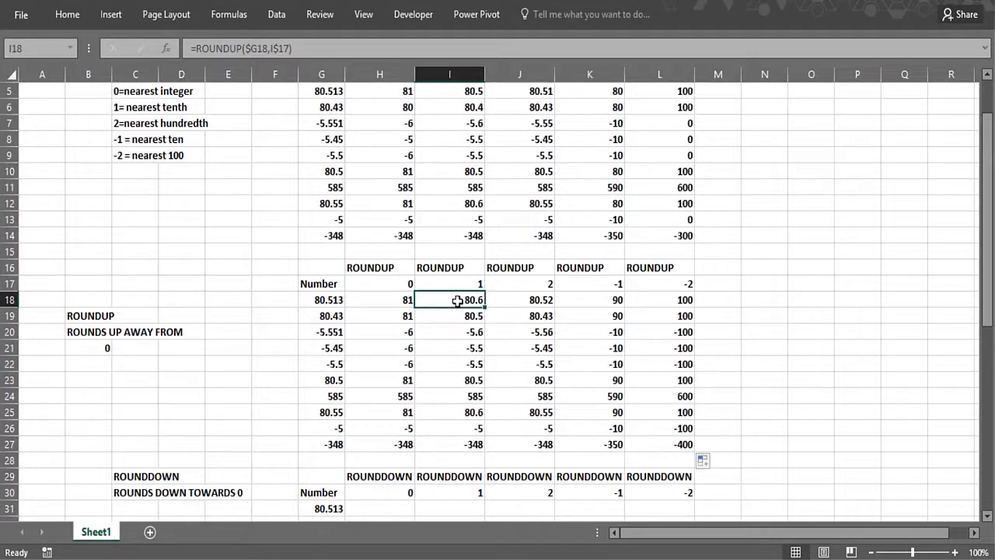
left_click(443, 318)
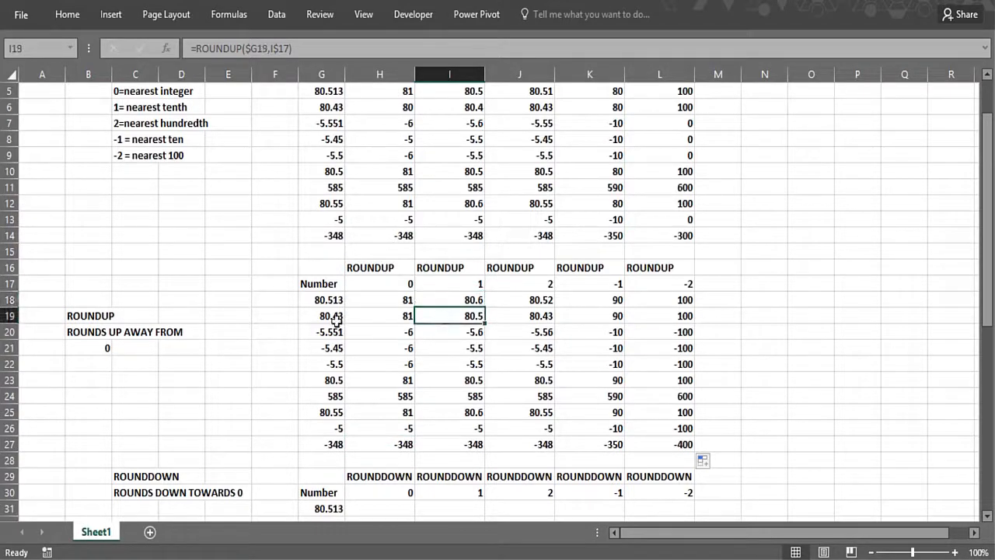
left_click(440, 333)
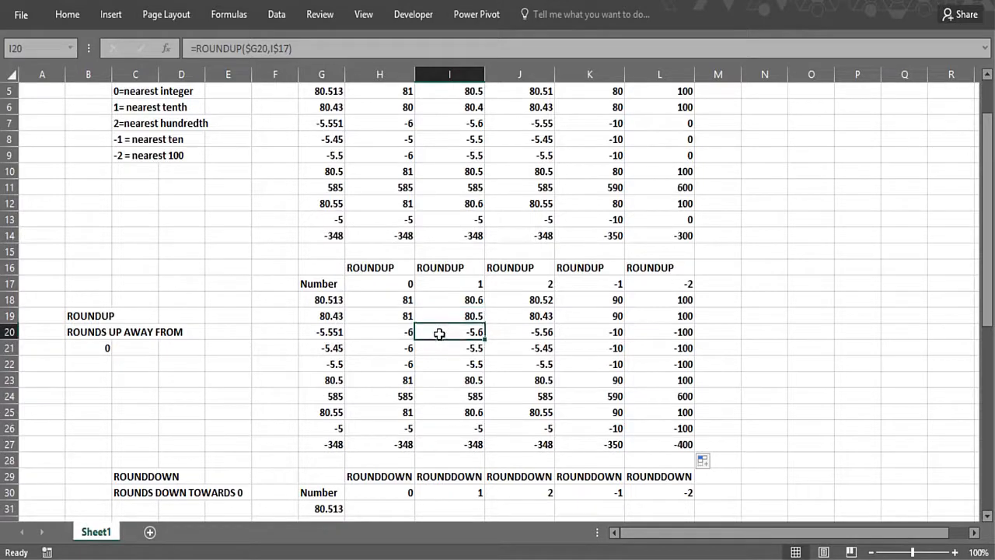
left_click(442, 348)
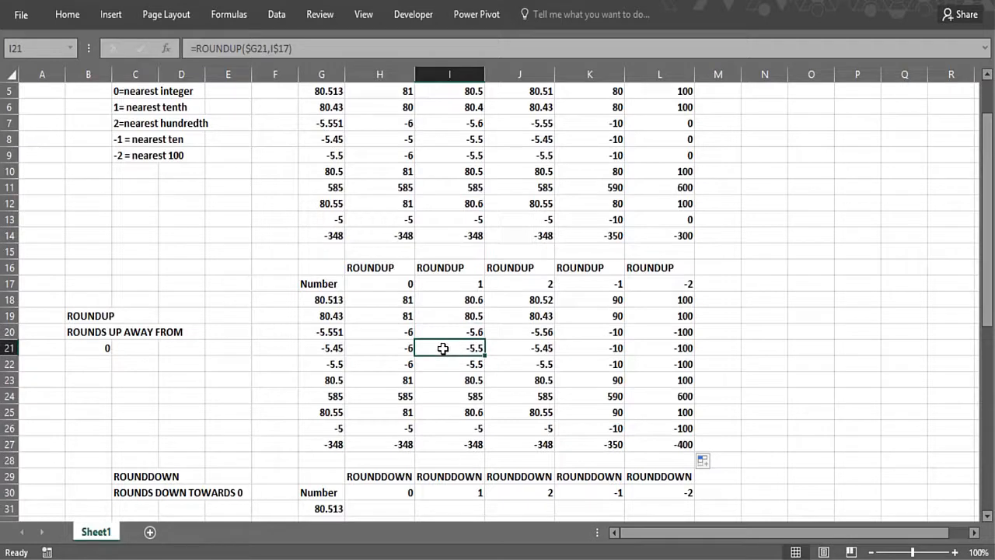
left_click(443, 364)
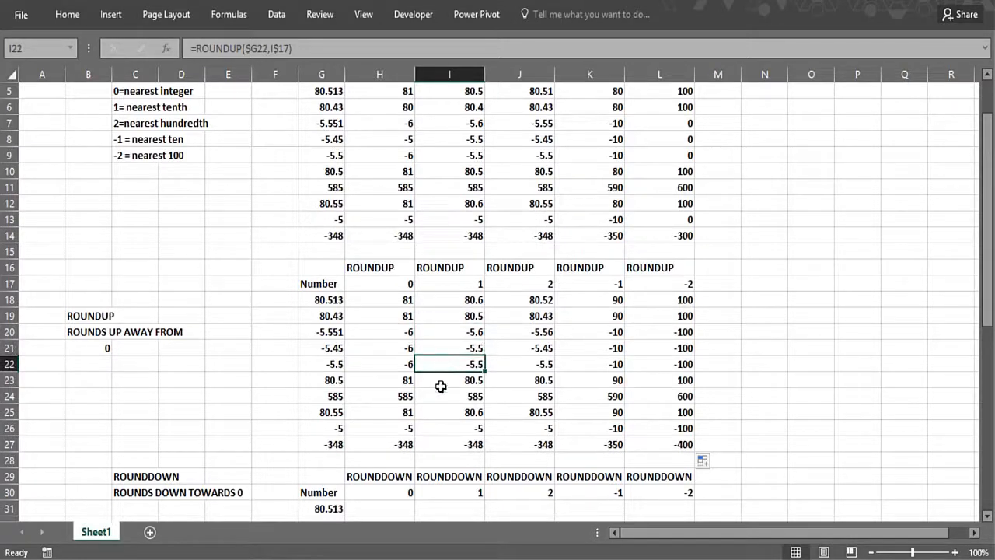
left_click(440, 396)
left_click(442, 412)
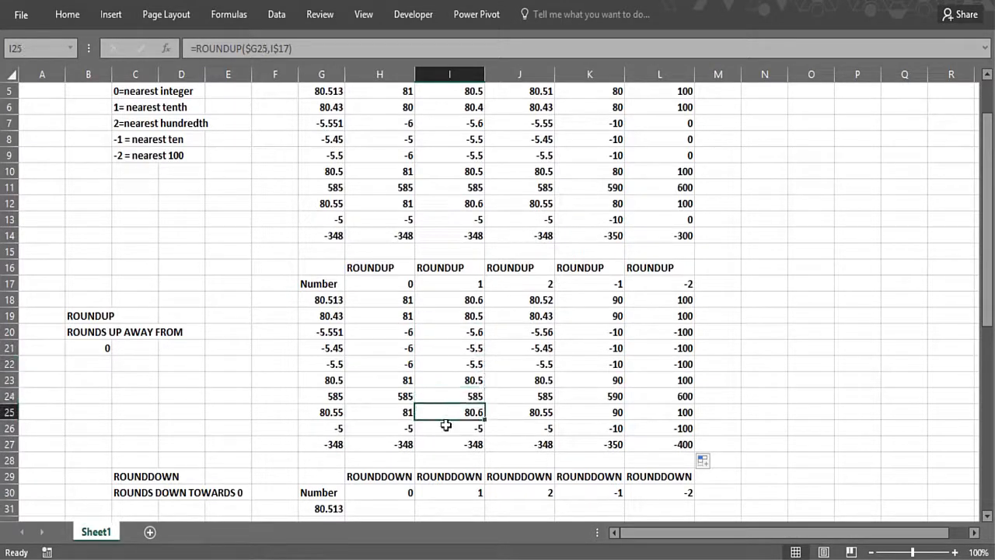
left_click(445, 428)
left_click(445, 440)
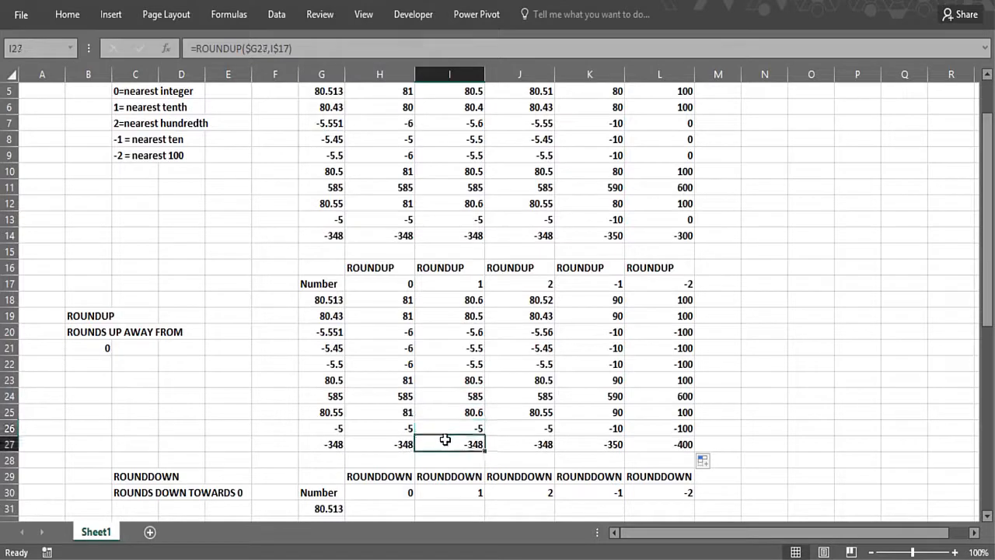
Examine the two-digit ROUNDUP results in J18:J26 against the original numbers in column G
left_click(529, 302)
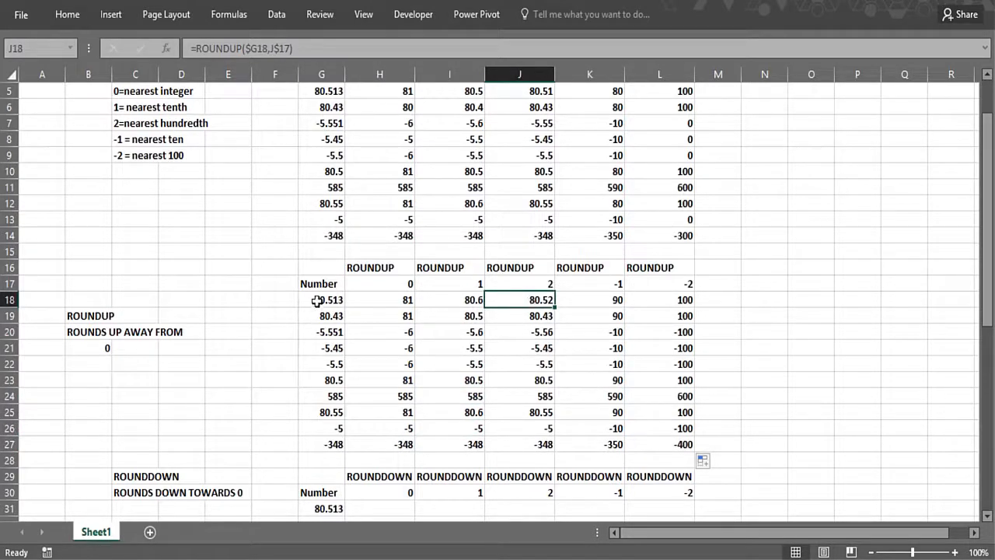
left_click(526, 314)
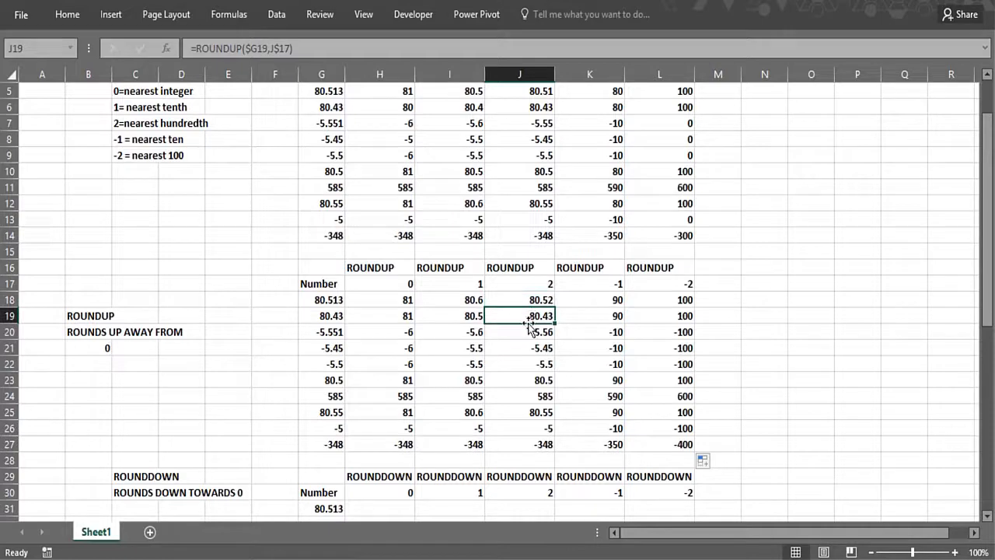
left_click(525, 331)
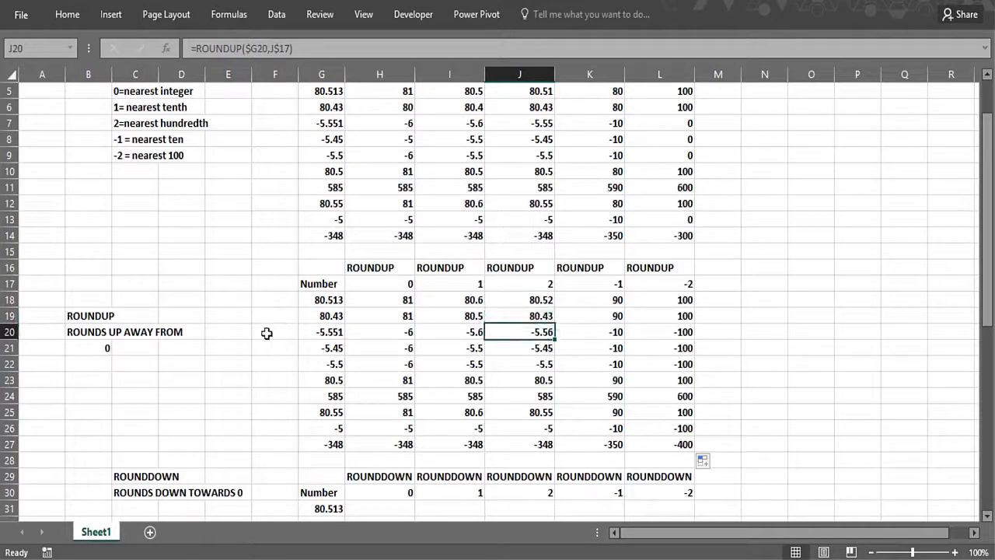
left_click(518, 347)
left_click(511, 378)
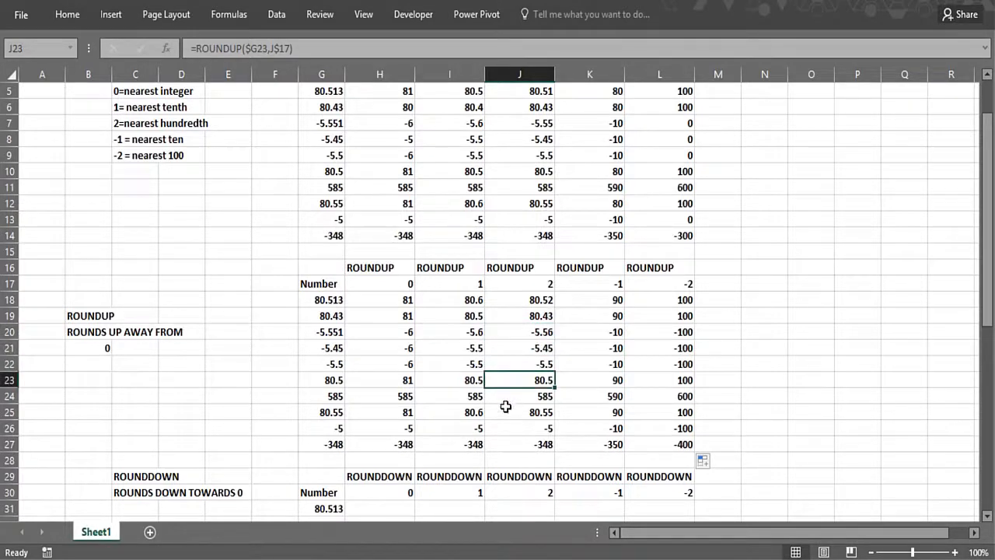
left_click(507, 398)
left_click(511, 424)
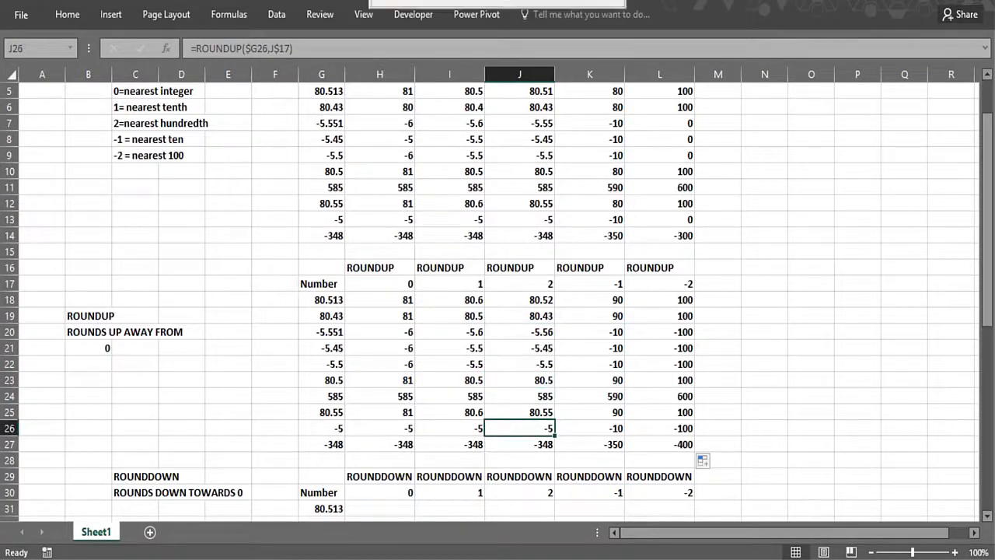
Examine the ROUNDUP results for -1 digits in K18:K27 against the original numbers in column G
left_click(594, 304)
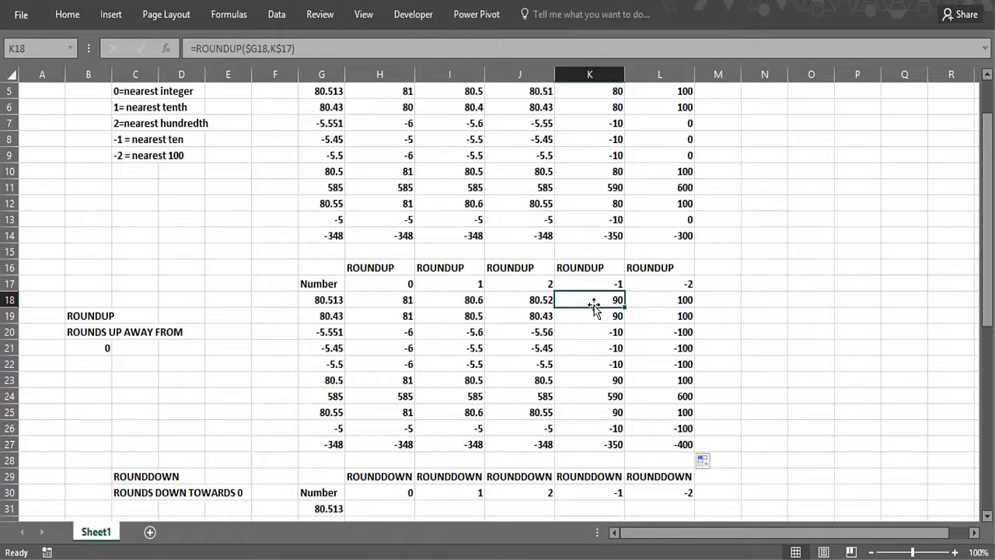
left_click(582, 319)
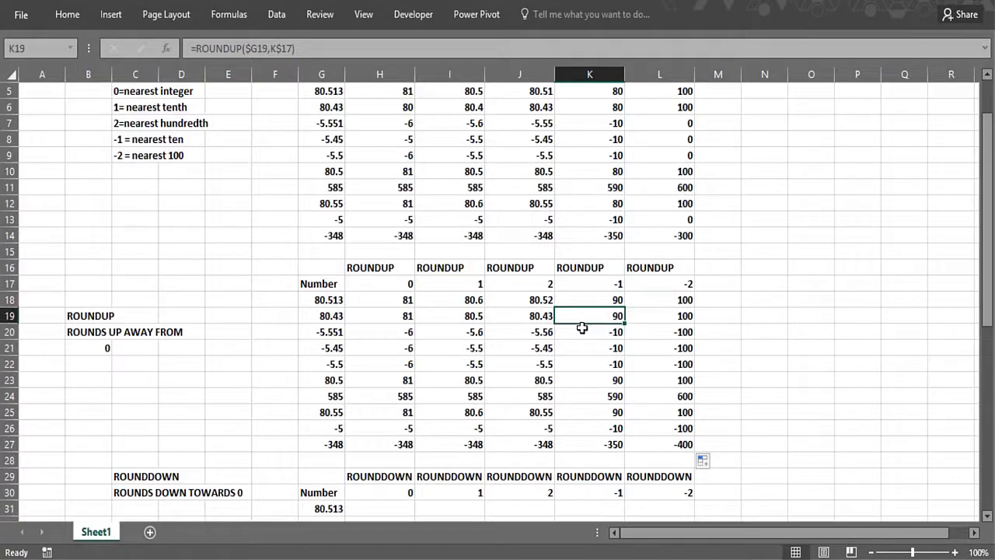
left_click(583, 331)
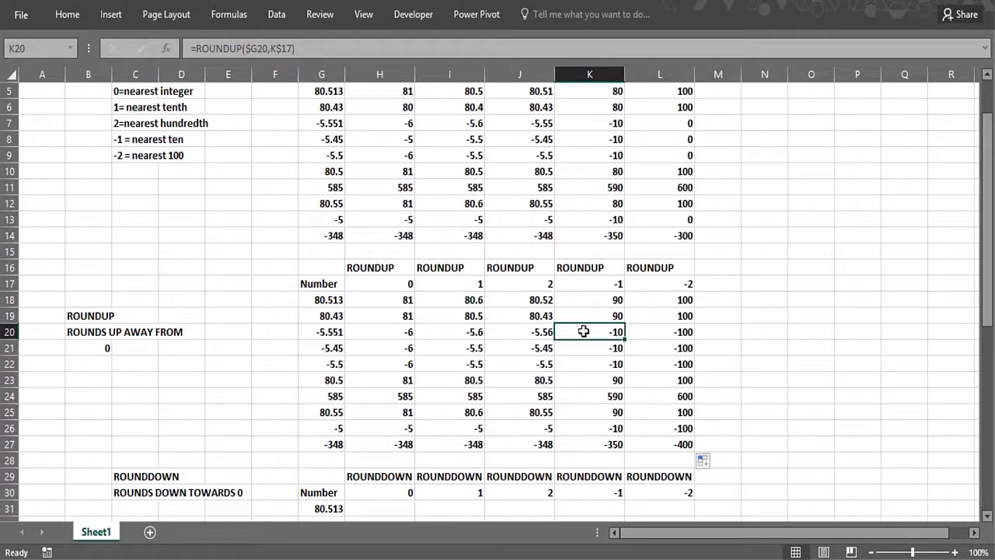
left_click(584, 348)
left_click(583, 363)
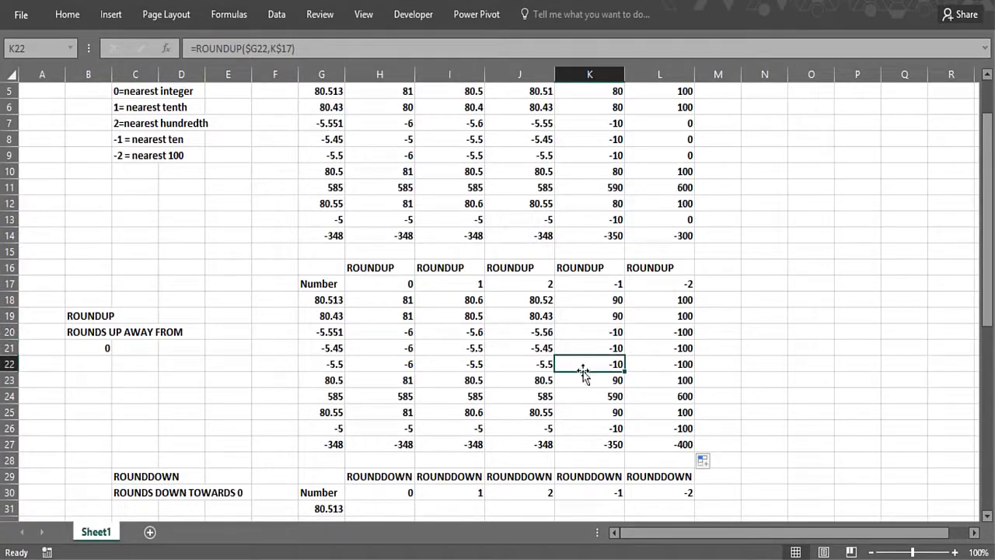
left_click(585, 379)
left_click(583, 397)
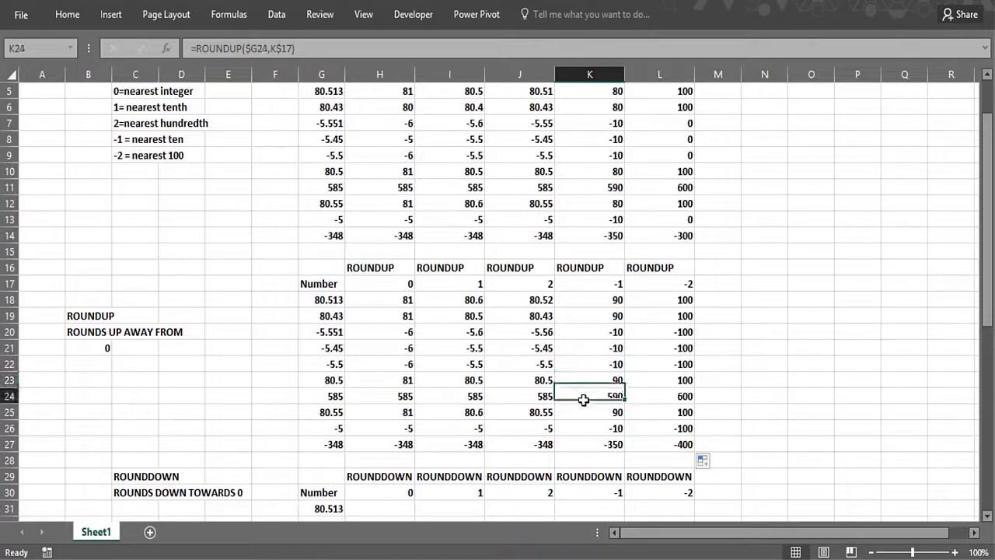
left_click(581, 415)
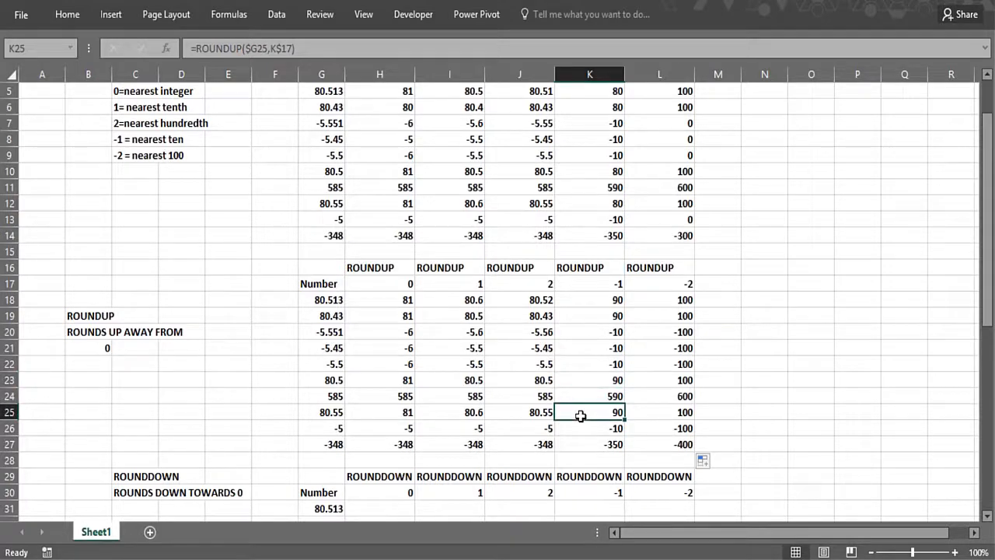
left_click(579, 428)
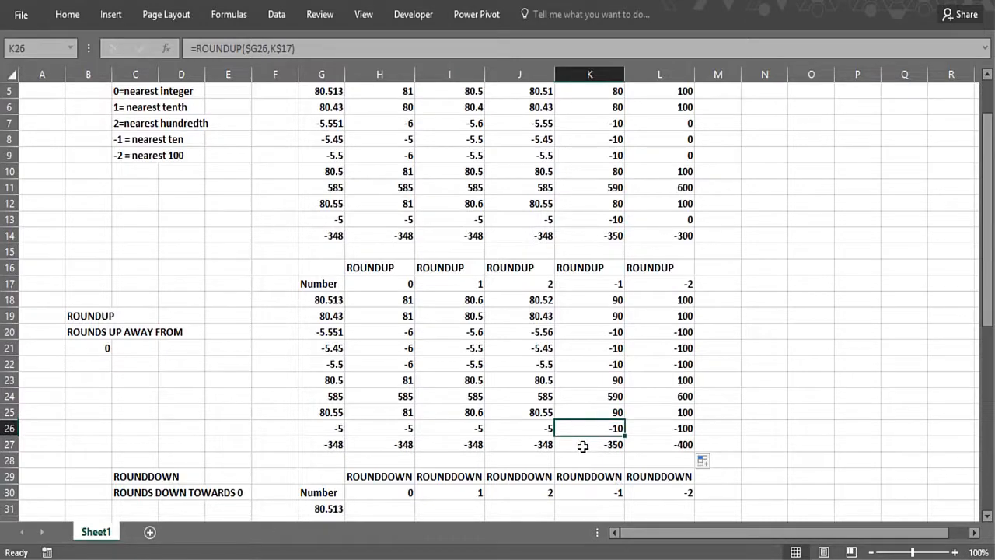
left_click(582, 445)
Examine the ROUNDUP results for -2 digits in L18:L27 against the original numbers in column G
left_click(652, 303)
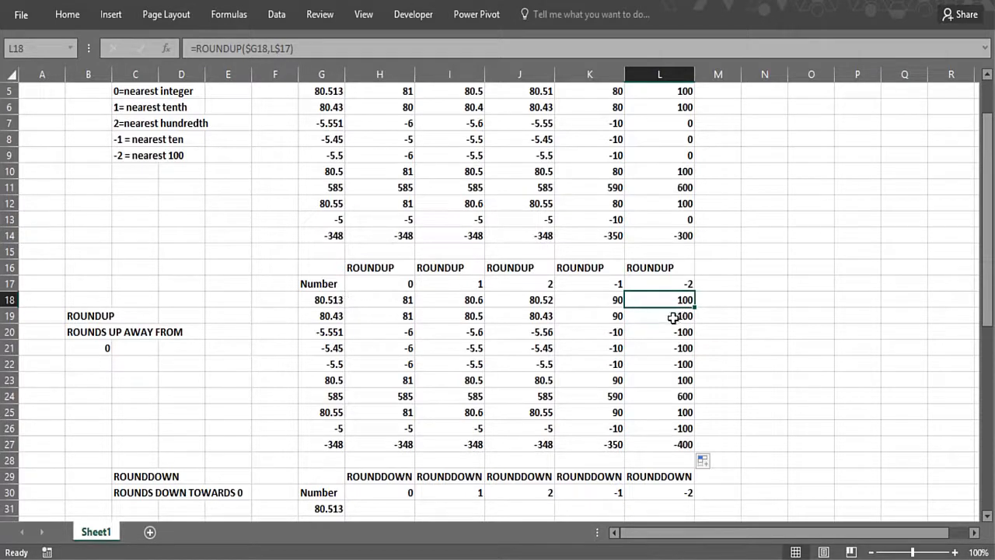
left_click(673, 317)
left_click(669, 333)
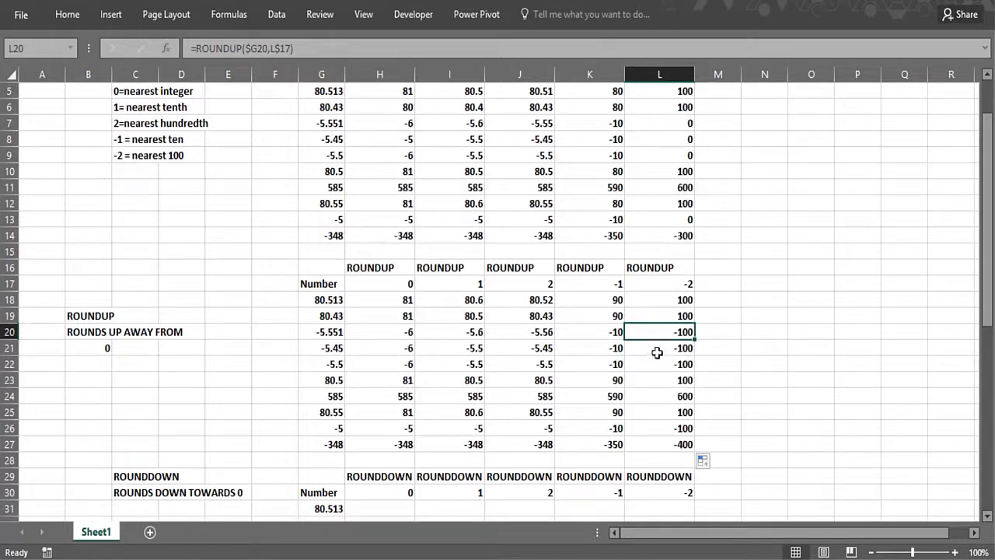
left_click(657, 349)
left_click(649, 363)
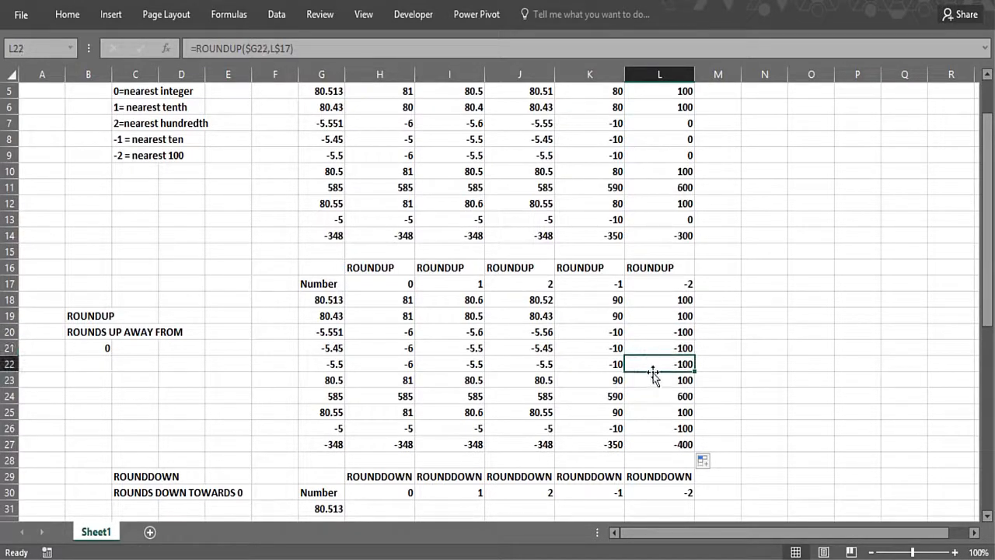
left_click(654, 380)
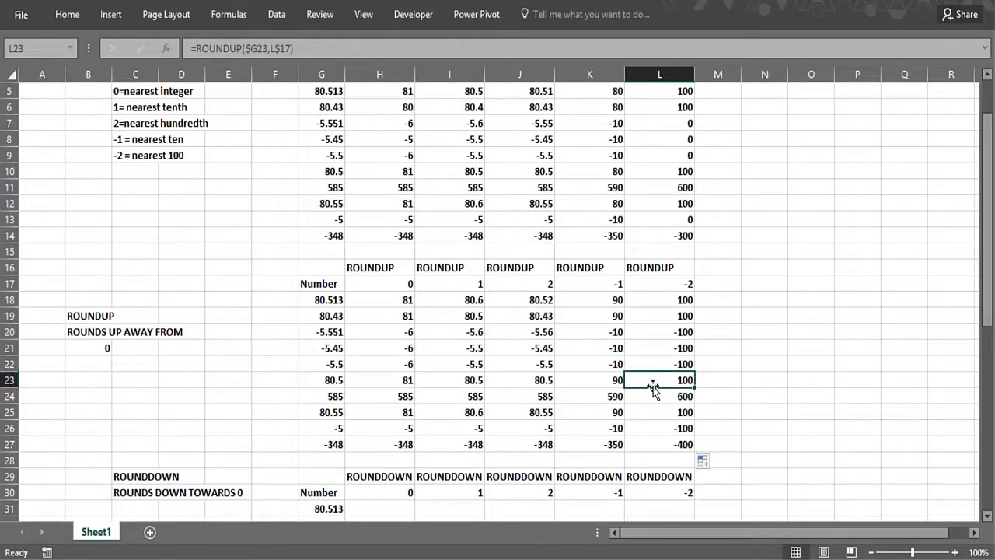
left_click(655, 394)
left_click(653, 414)
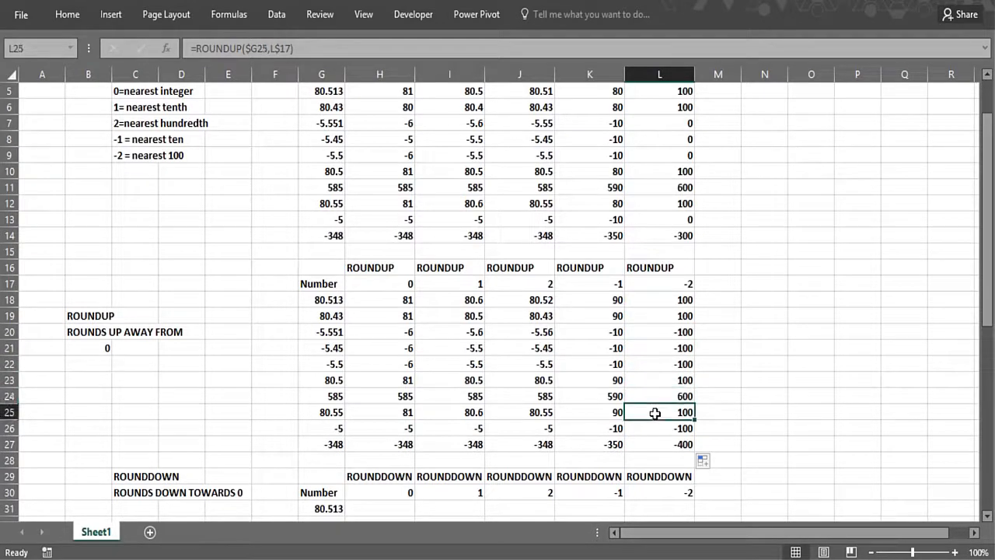
left_click(649, 428)
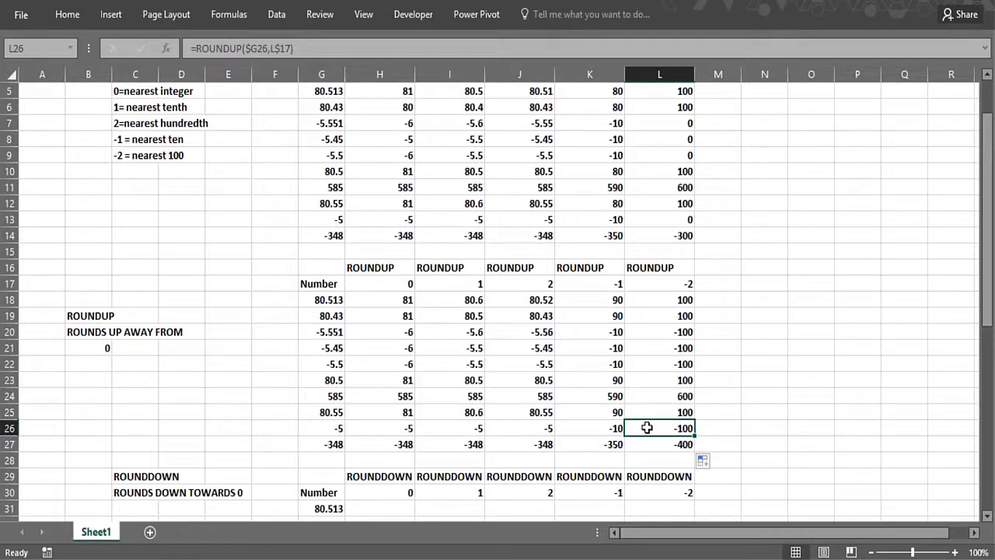
left_click(646, 443)
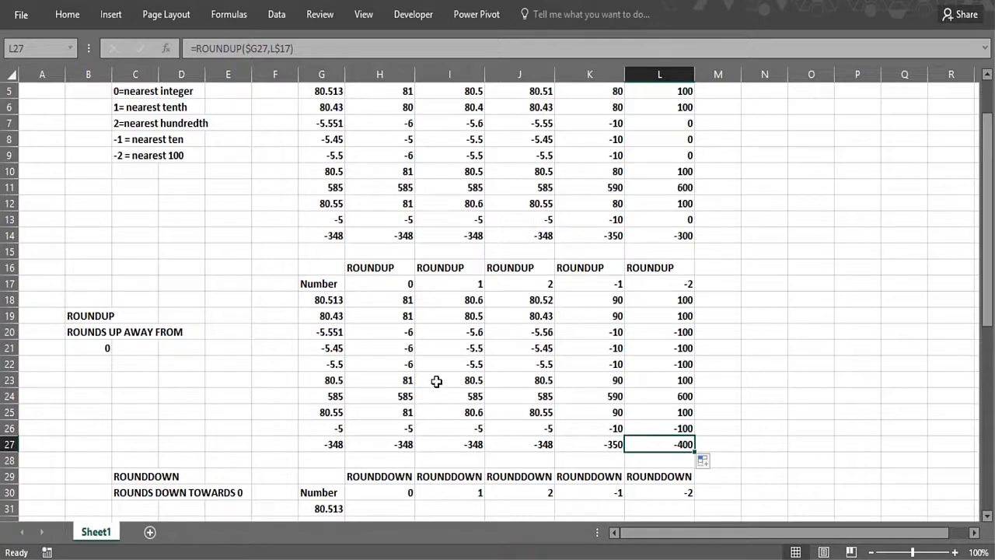
Enter the formula =ROUNDDOWN($G31,H$30) in cell H31, locking the number's column and the digit setting's row
key("Down")
key("Down")
key("Down")
key("Down")
key("Down")
key("Down")
key("Down")
key("Down")
key("Down")
key("Down")
key("Down")
key("Down")
key("Down")
key("Down")
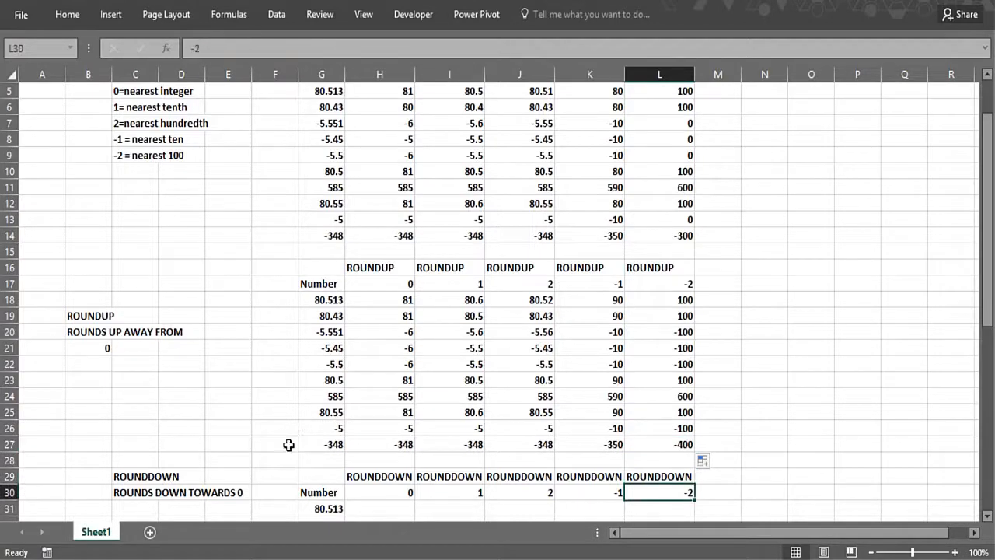
left_click(366, 347)
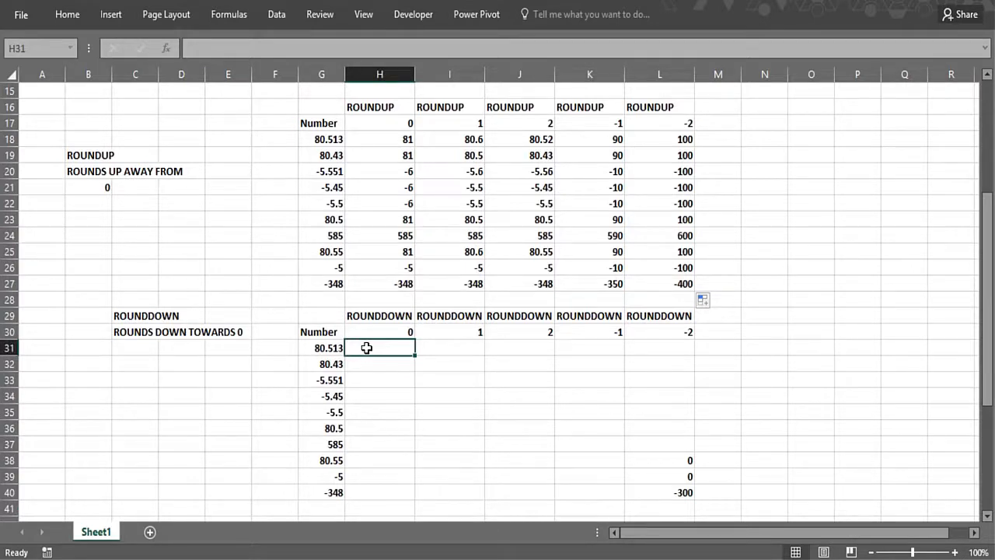
type("=ROU")
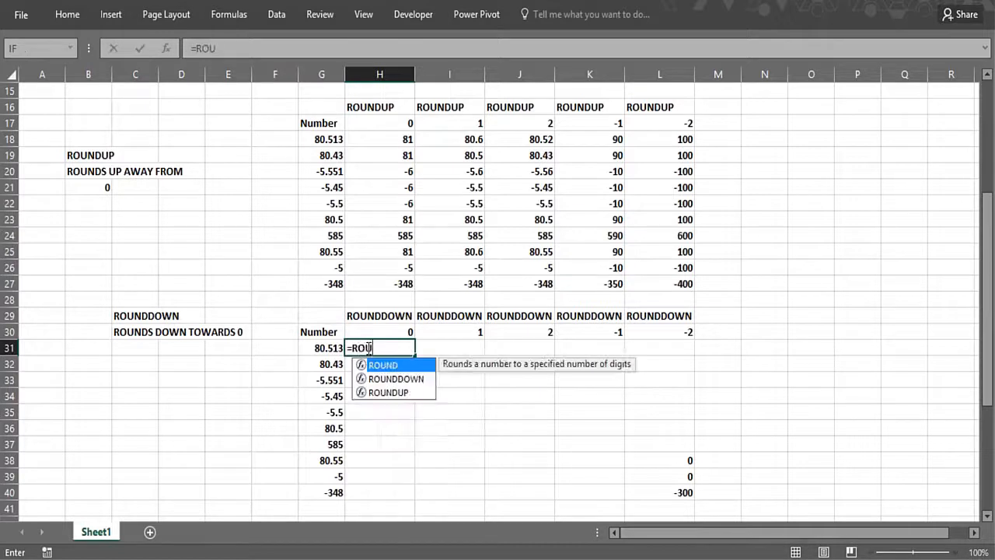
type("NDDDOWN(")
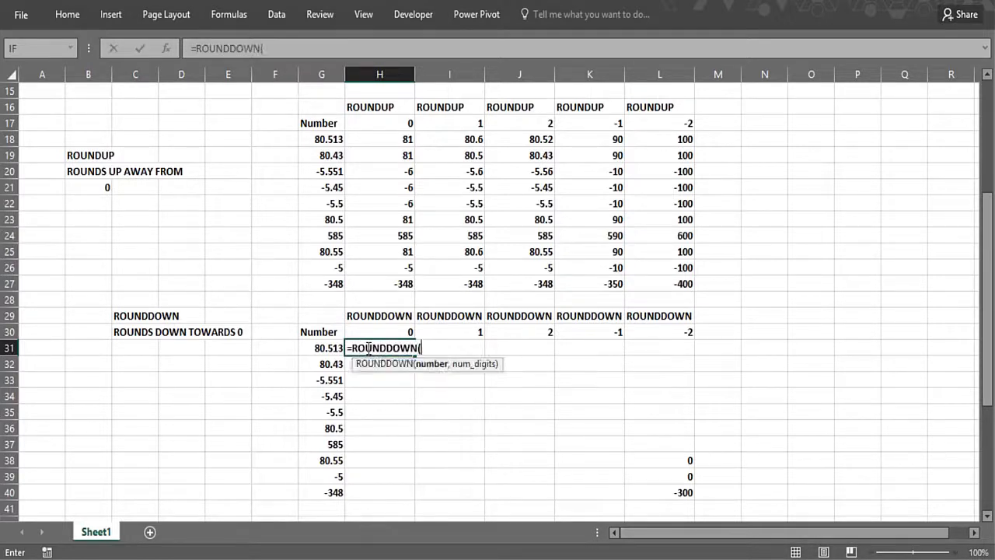
left_click(304, 347)
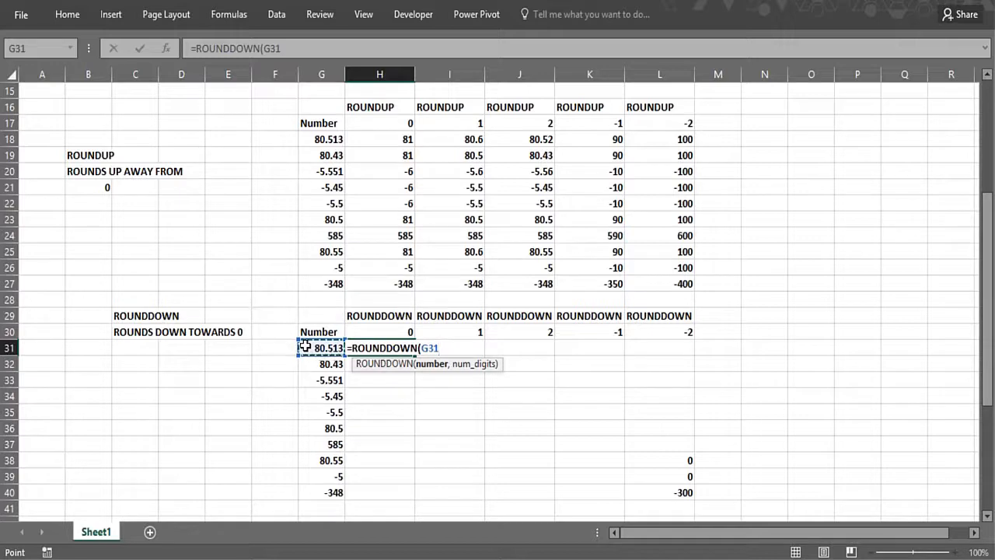
key("F4")
key("F4")
key("F4")
type(",")
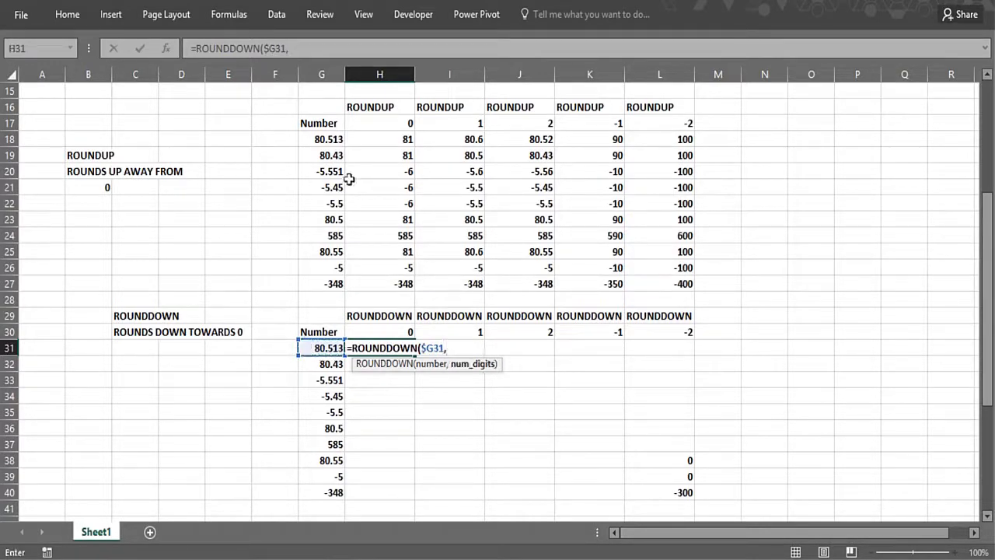
left_click(391, 328)
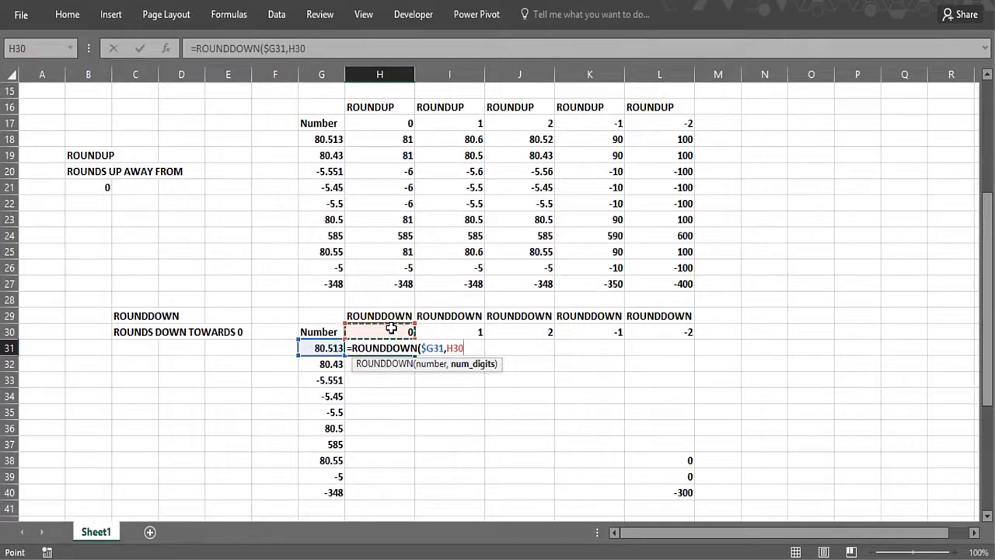
key("F4")
key("F4")
key("Return")
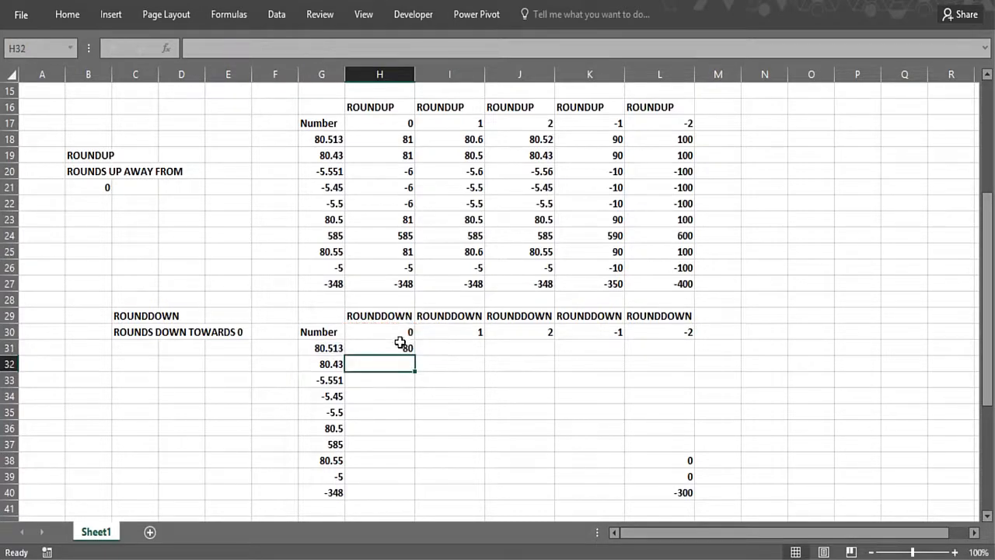
Copy the ROUNDDOWN formula from H31 to the whole range H31:L40 and clear the copy selection
left_click(407, 346)
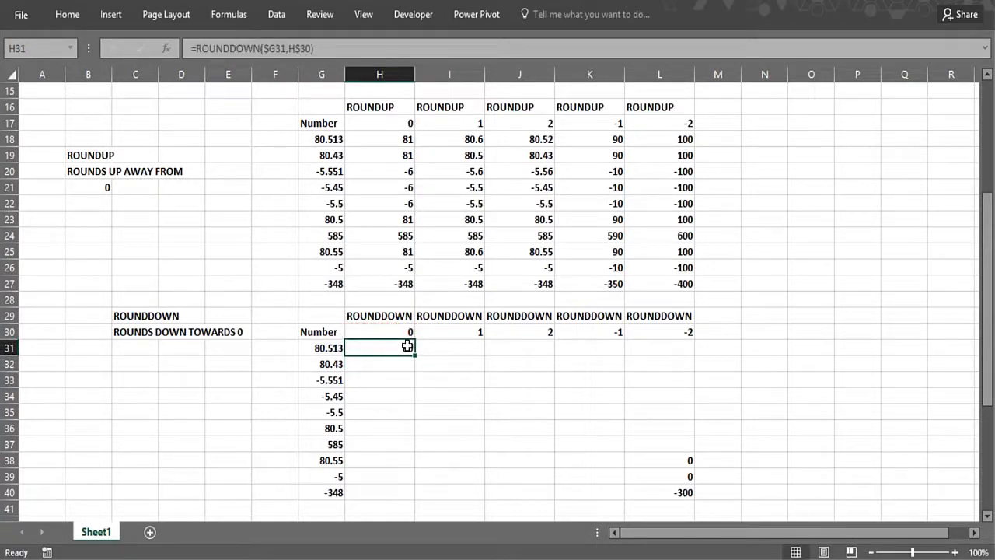
key("ctrl+c")
key("shift+Right")
key("shift+Right")
key("shift+Right")
key("shift+Right")
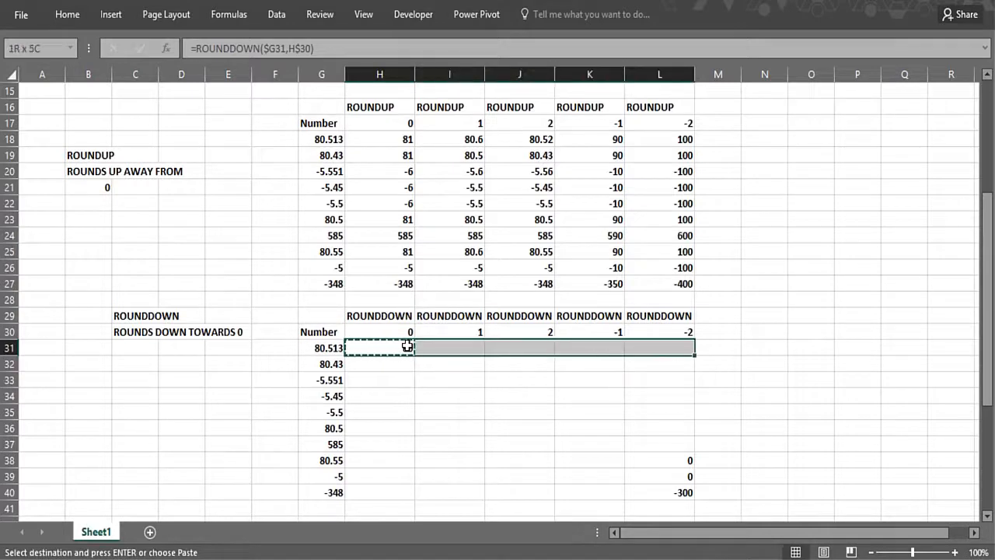
key("shift+Down")
key("shift+Down")
key("shift+Down")
key("shift+Down")
key("shift+Down")
key("shift+Down")
key("shift+Down")
key("shift+Down")
key("shift+Down")
key("ctrl+v")
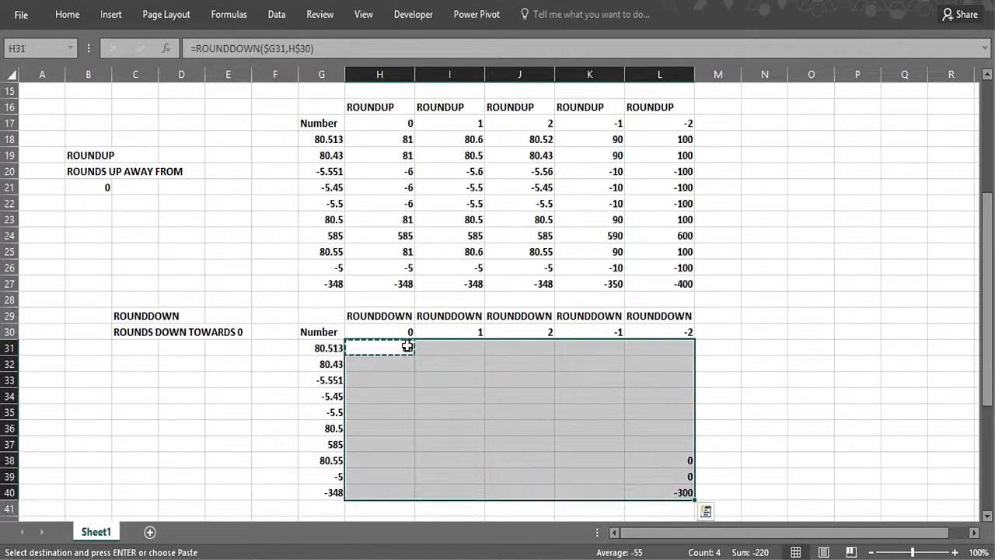
key("Down")
key("Down")
key("Down")
key("Down")
key("Down")
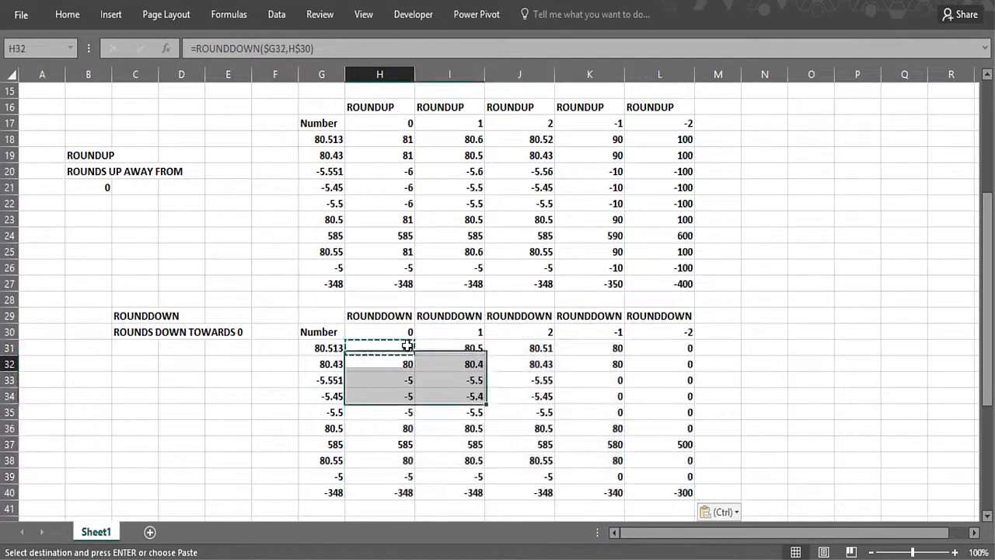
key("Down")
key("Down")
key("Down")
key("Down")
key("Down")
key("Down")
key("Down")
key("Down")
key("Down")
key("Down")
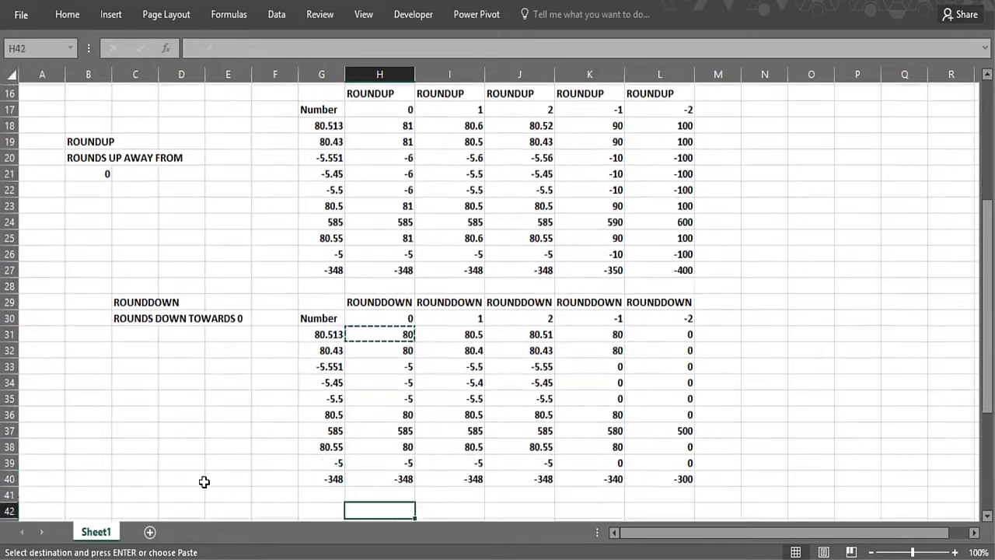
left_click(262, 381)
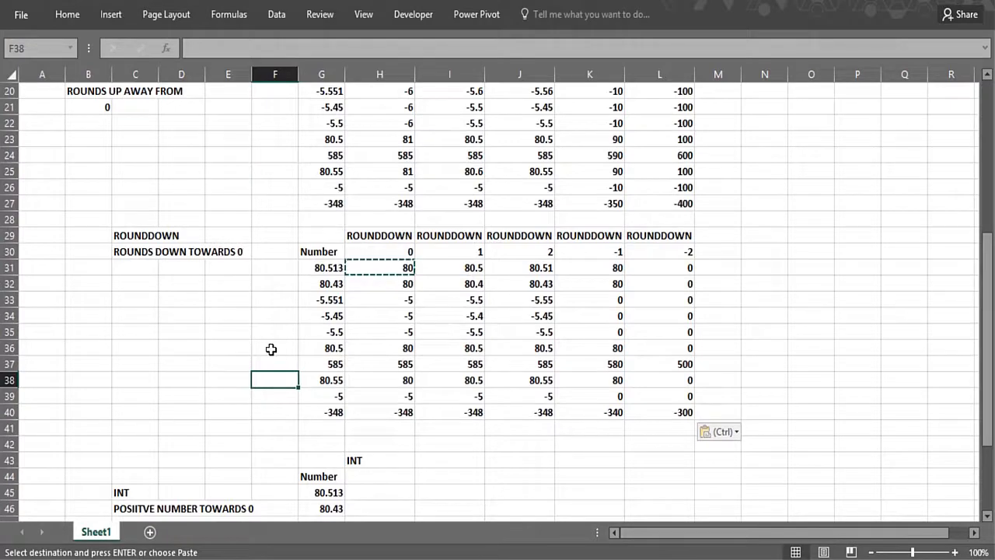
key("Escape")
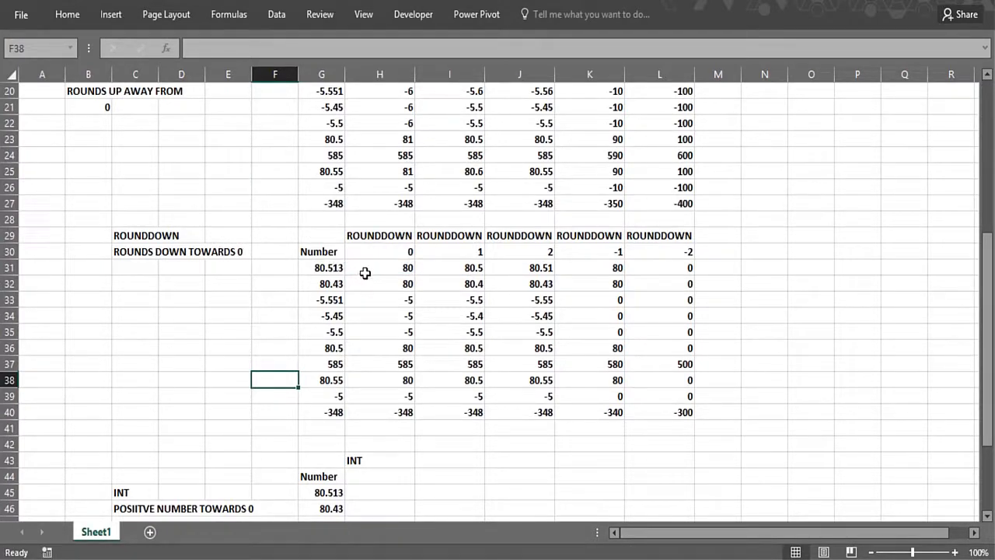
Examine the ROUNDDOWN results for 0 digits in H31:H40 against the numbers in column G and the ROUNDUP result in H20
left_click(366, 270)
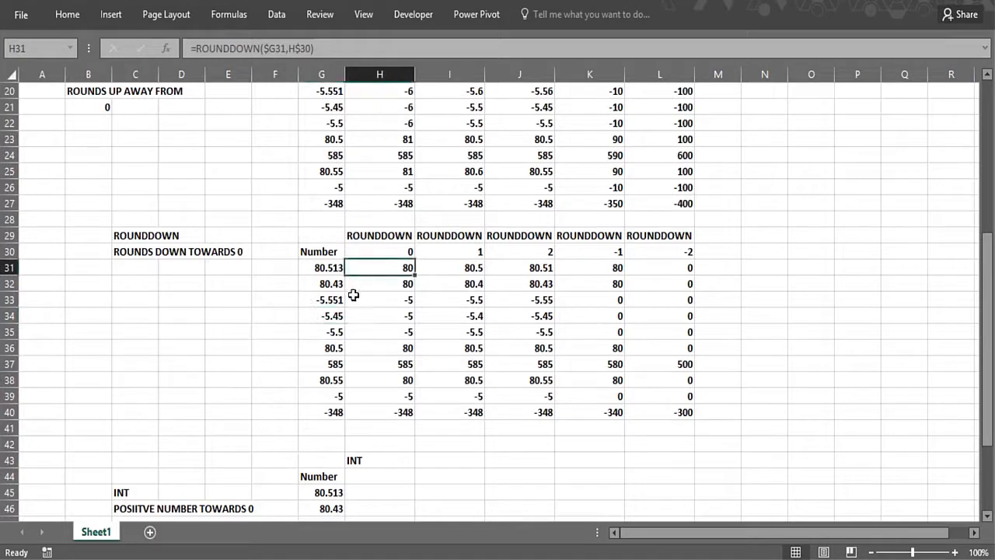
left_click(362, 255)
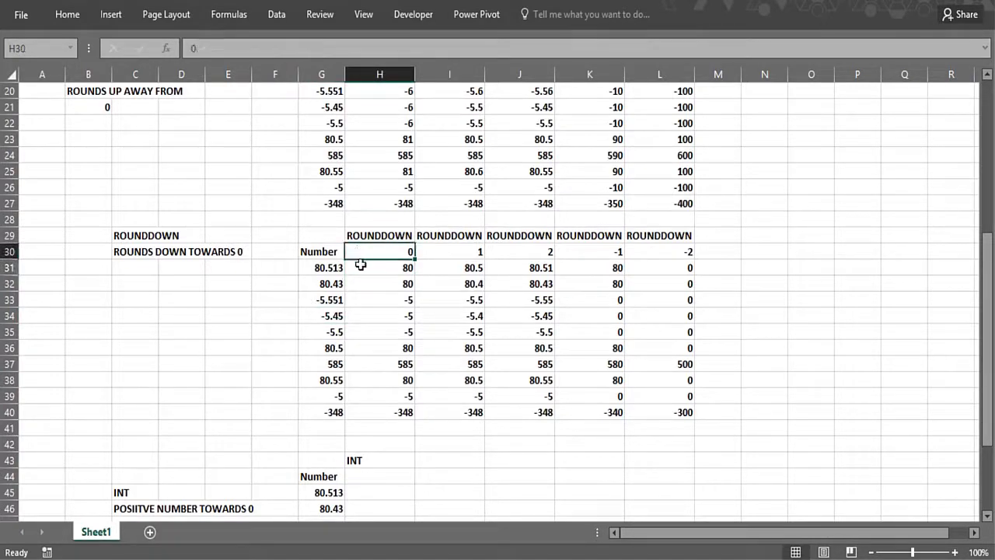
left_click(361, 266)
left_click(362, 282)
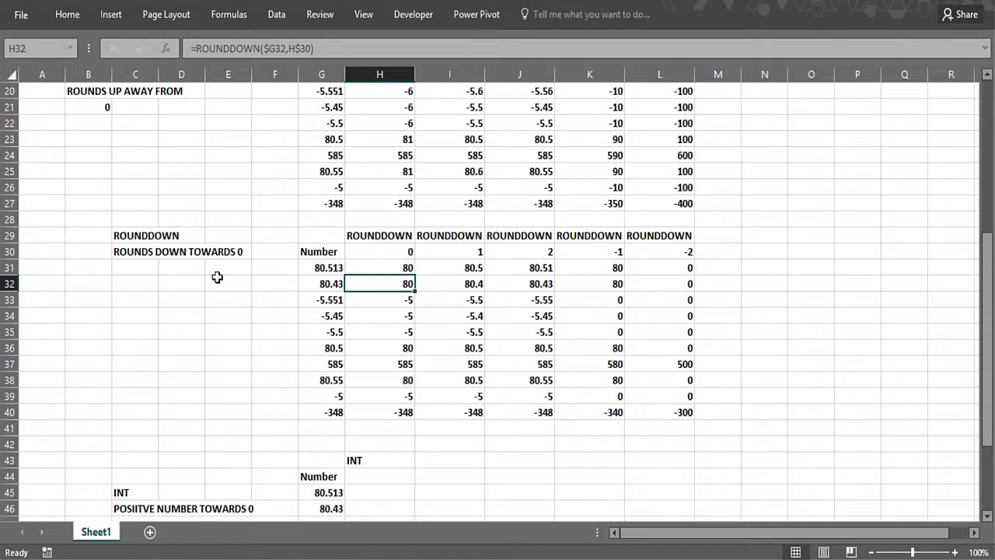
left_click(374, 265)
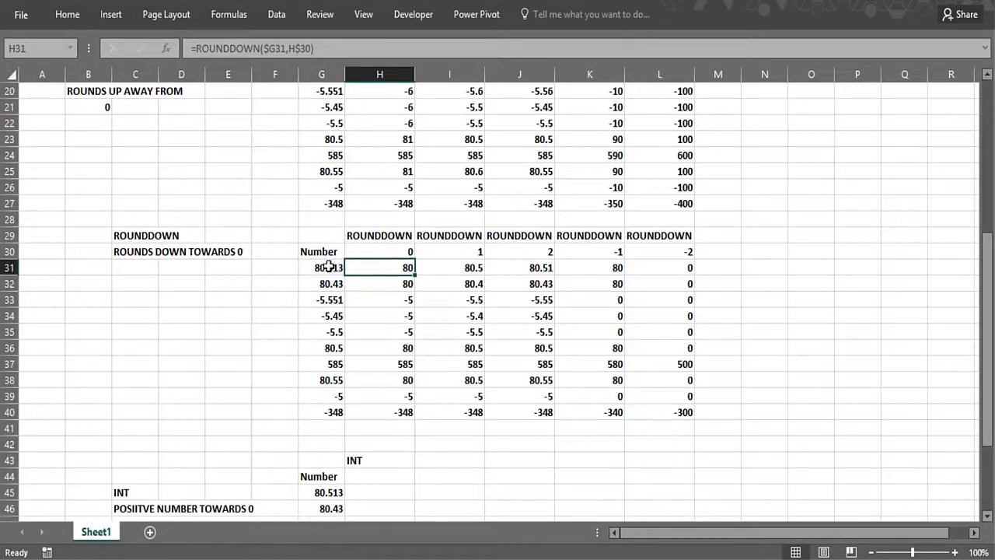
left_click(378, 284)
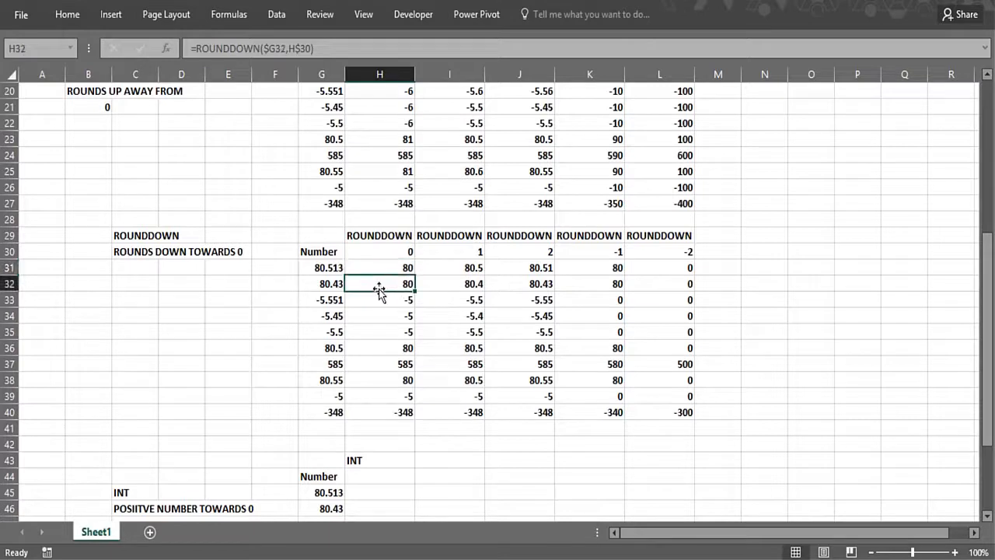
left_click(375, 298)
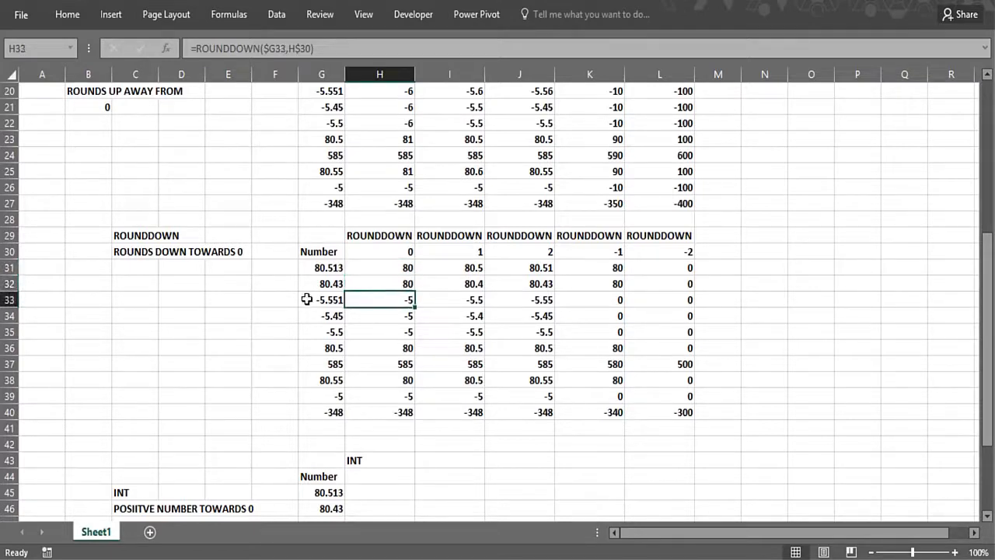
left_click(372, 93)
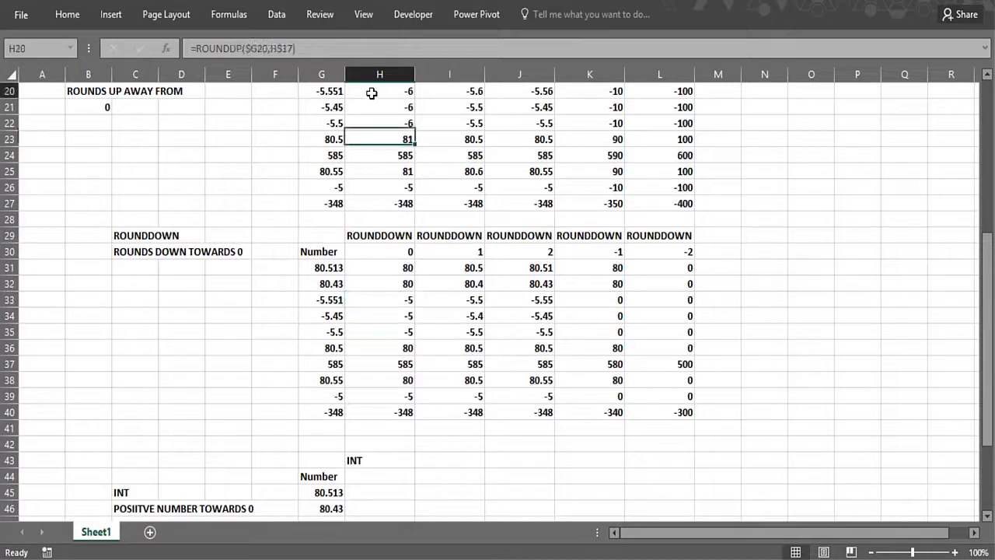
left_click(371, 301)
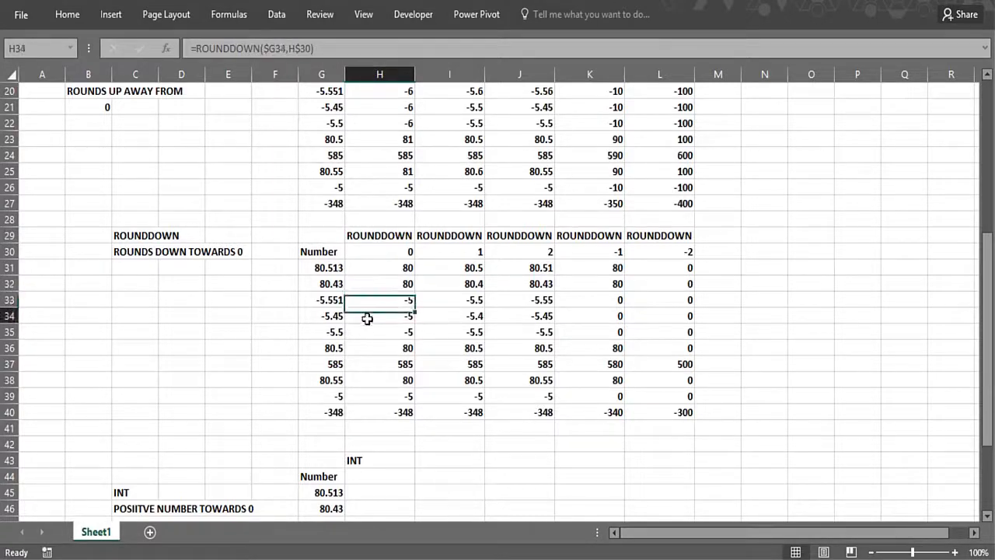
left_click(367, 317)
left_click(368, 335)
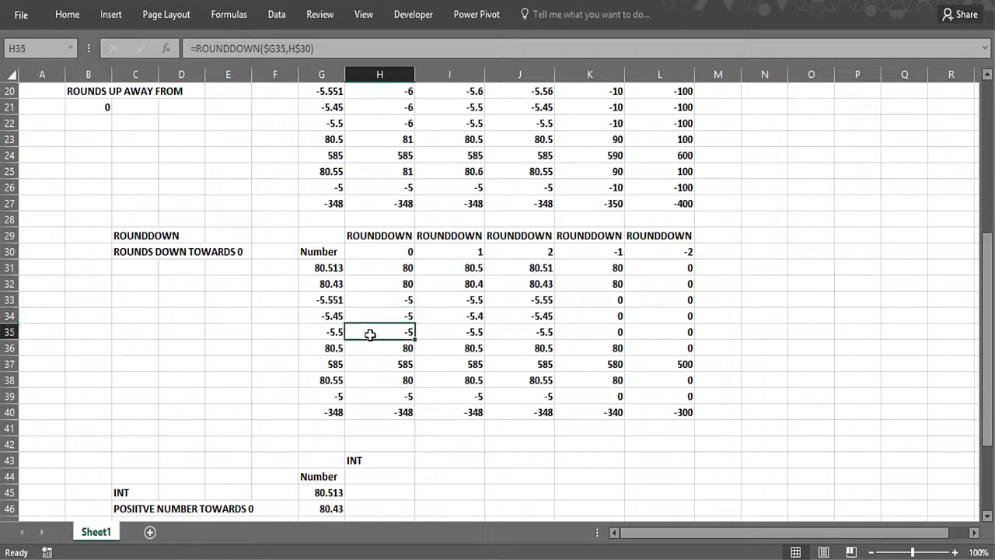
left_click(369, 351)
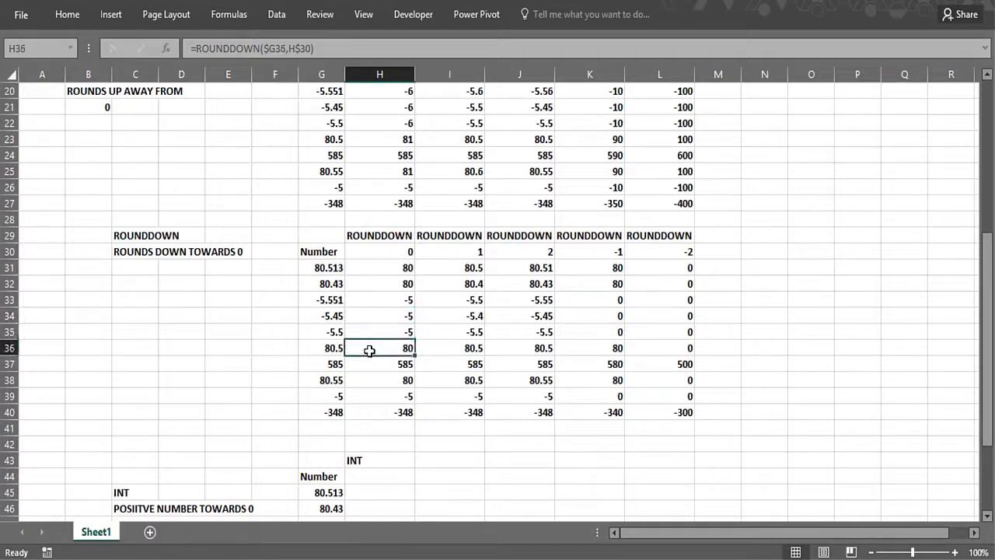
left_click(369, 363)
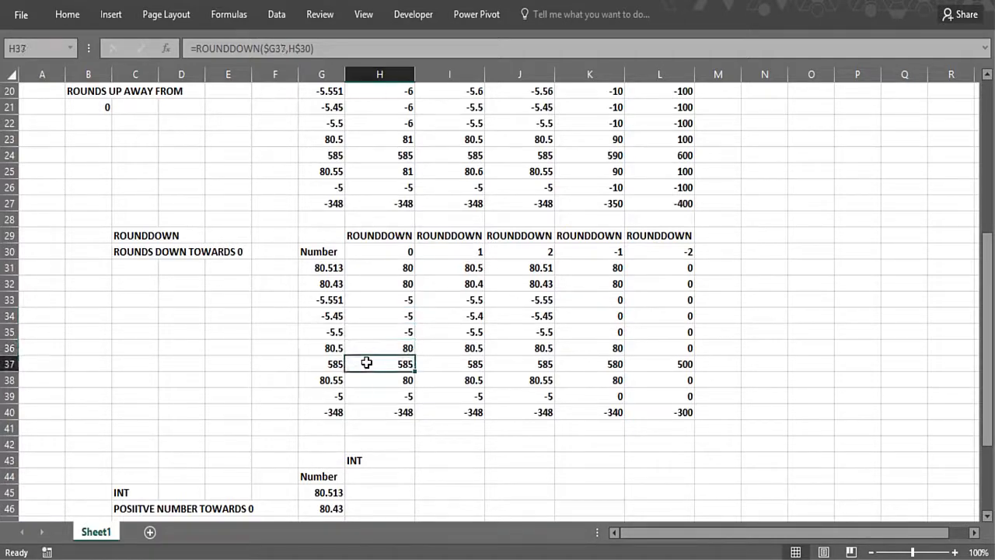
left_click(369, 381)
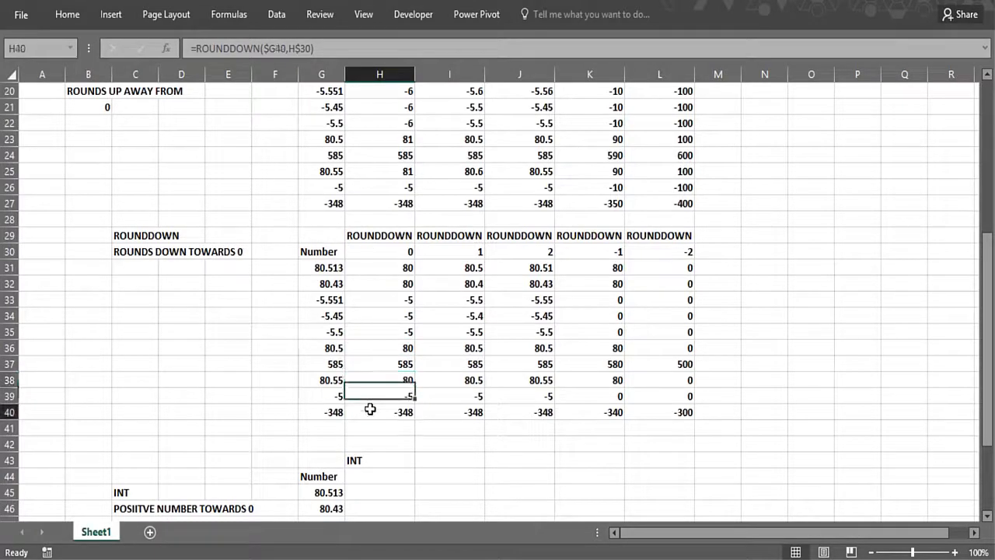
Examine the ROUNDDOWN results for 1 digit in I31:I40, comparing I34 with the ROUNDUP result in I21
left_click(455, 267)
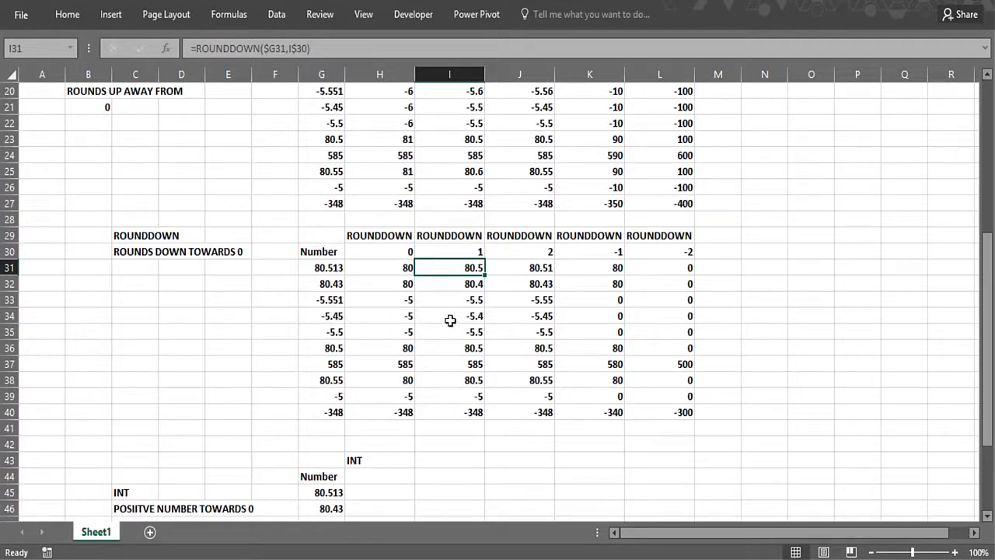
key("Down")
key("Down")
key("Down")
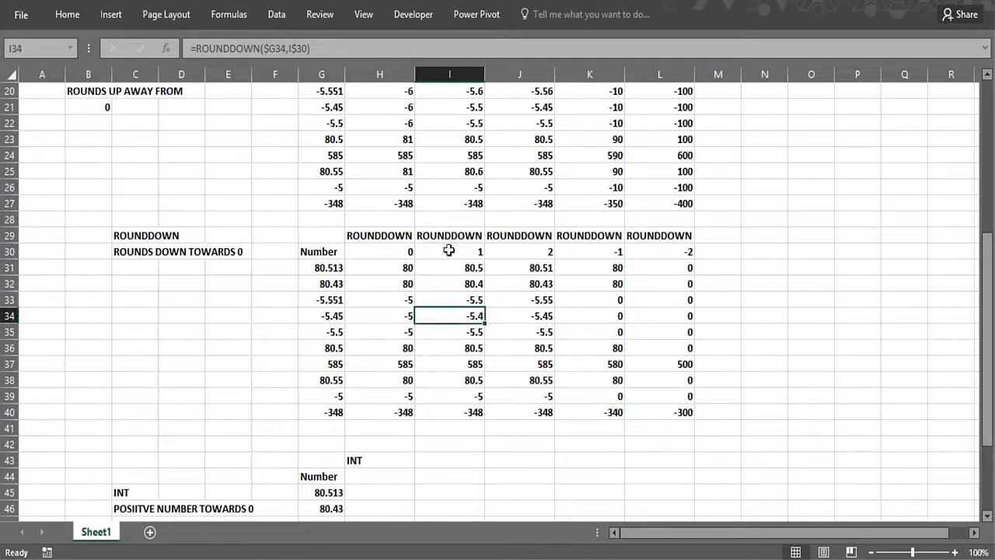
left_click(453, 106)
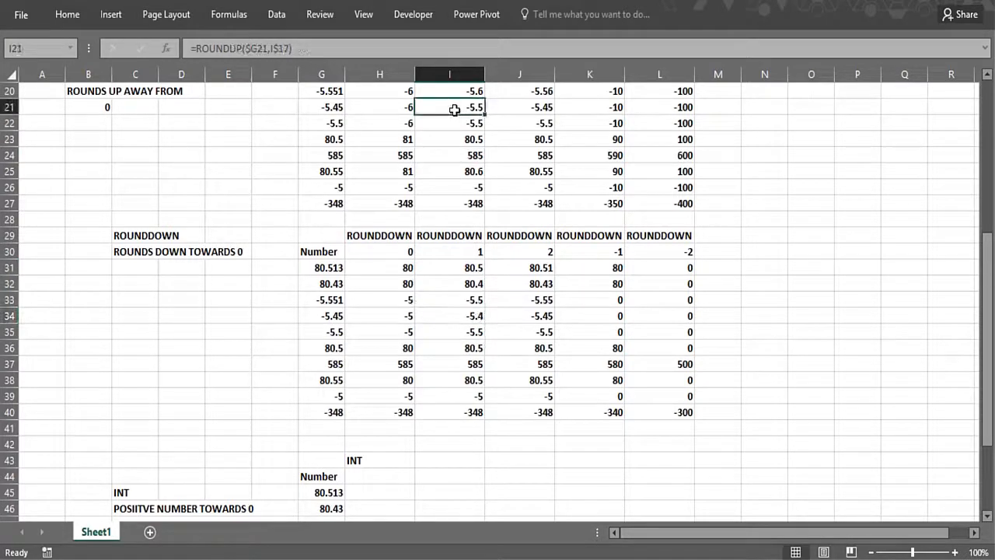
left_click(452, 332)
left_click(447, 349)
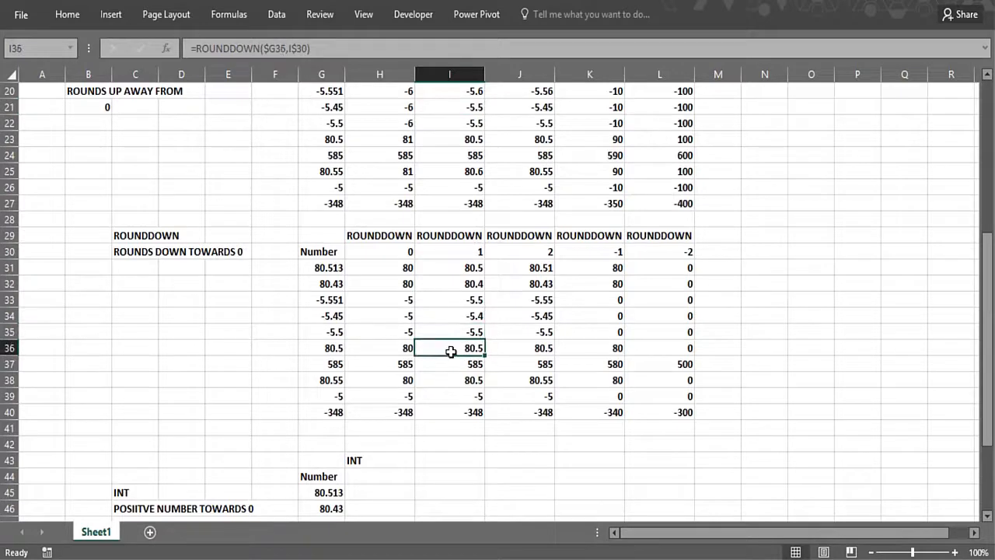
left_click(444, 365)
left_click(445, 374)
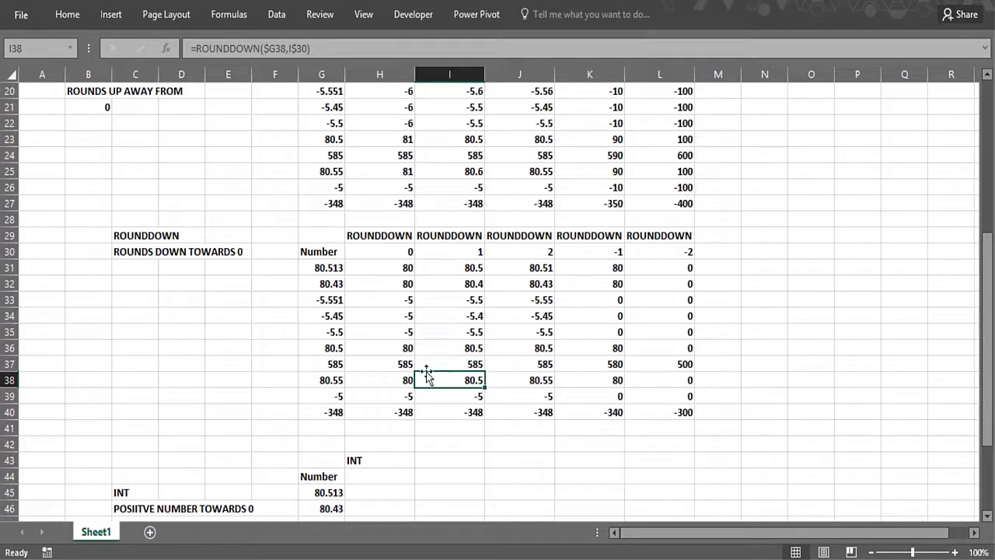
left_click(451, 414)
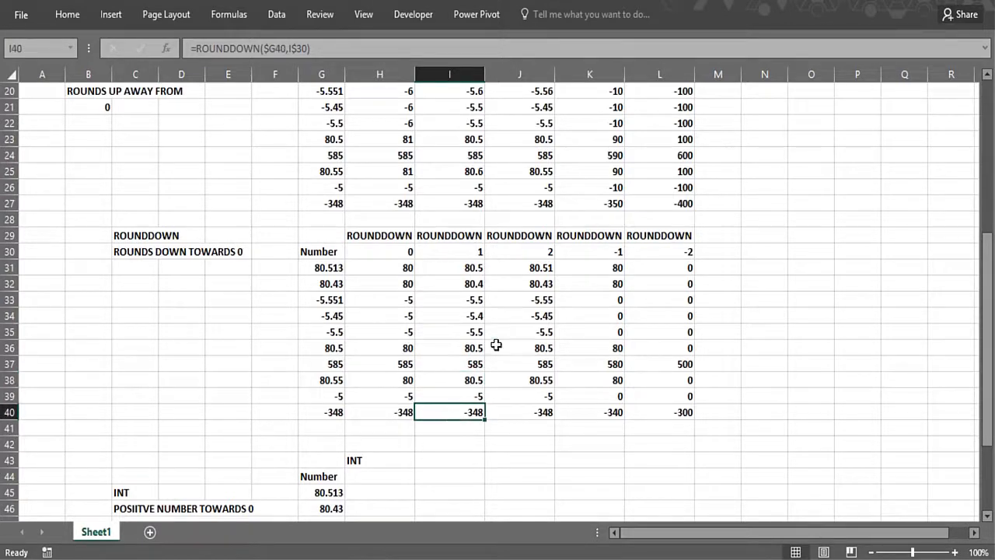
Examine the ROUNDDOWN results for 2 digits in J31:J40, comparing J33 with the ROUNDUP result in J20
left_click(526, 269)
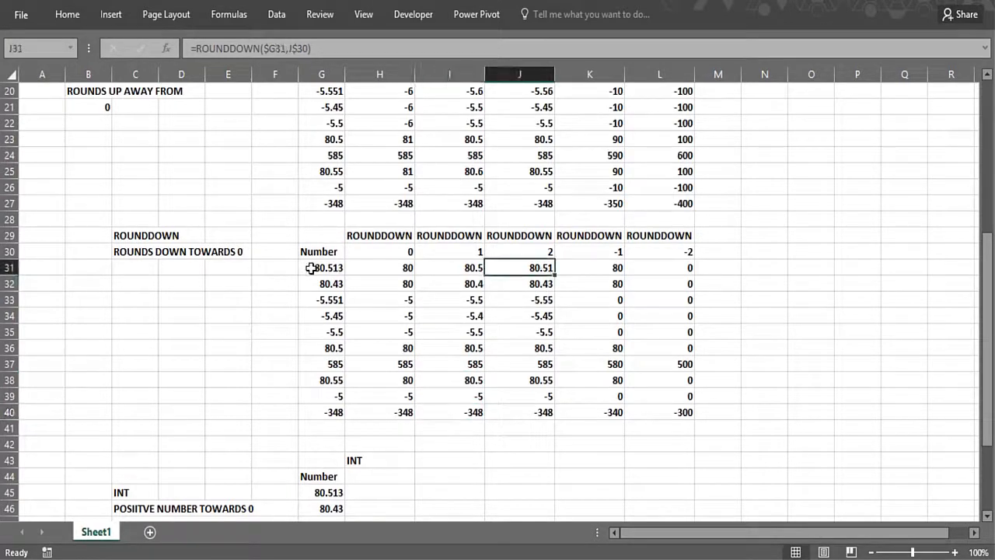
left_click(310, 268)
left_click(506, 269)
left_click(506, 283)
left_click(509, 300)
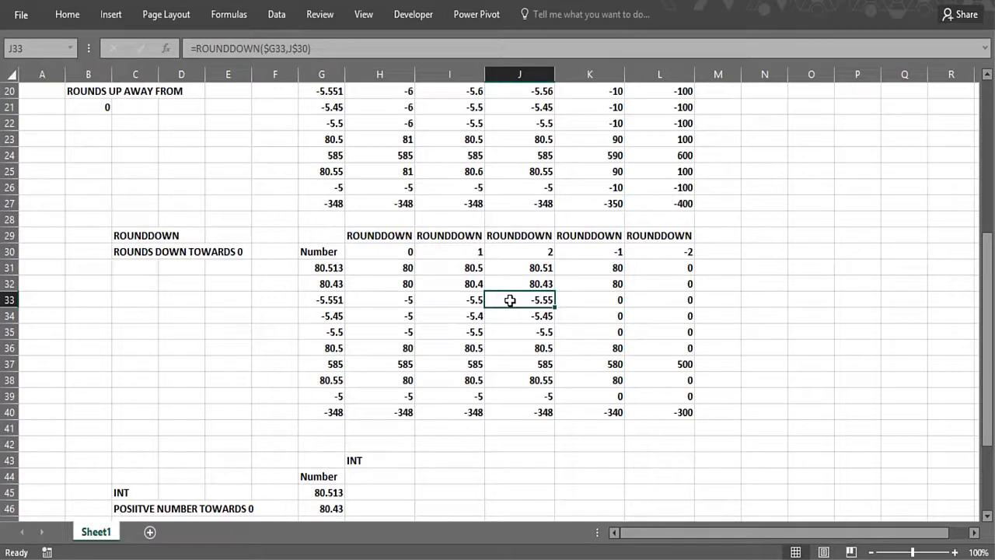
left_click(513, 139)
left_click(513, 91)
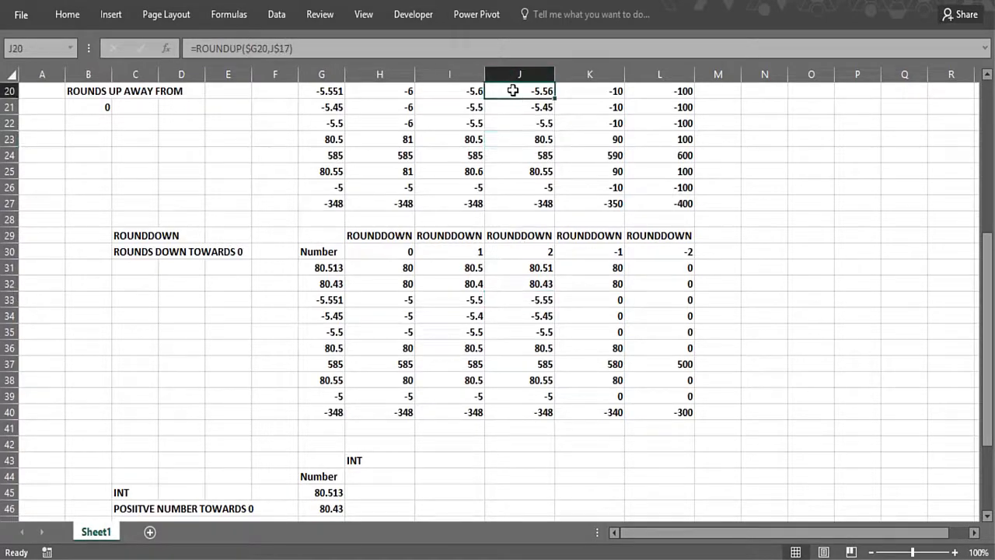
left_click(513, 299)
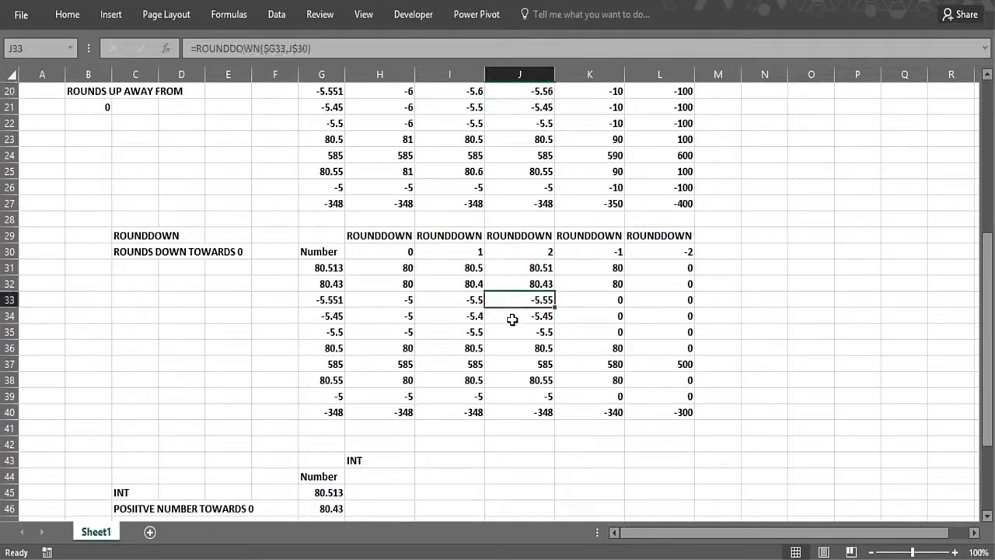
left_click(509, 379)
left_click(510, 394)
left_click(513, 410)
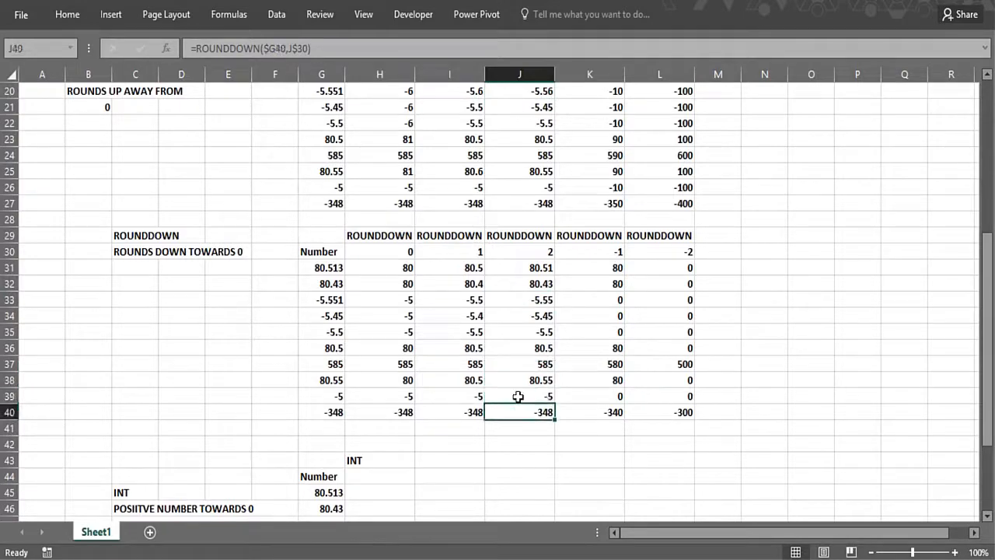
Examine the ROUNDDOWN results for -1 digits in K31:K33 against the numbers in column G and the ROUNDUP result in K21
left_click(596, 267)
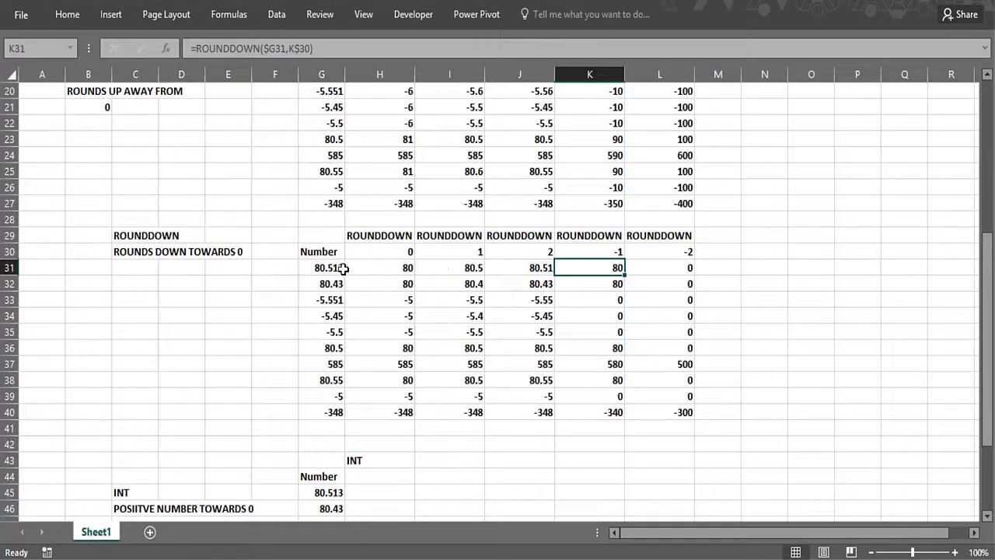
left_click(588, 283)
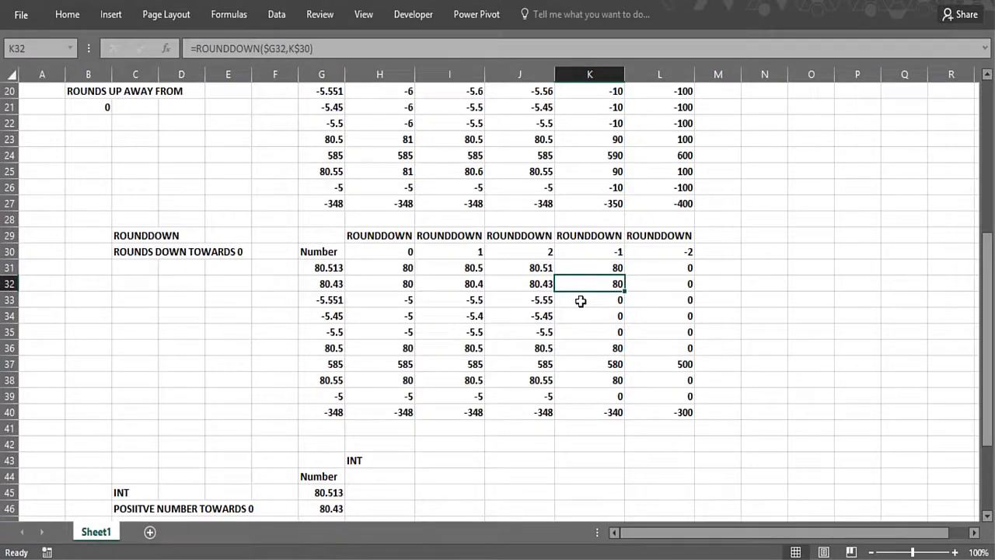
left_click(347, 303)
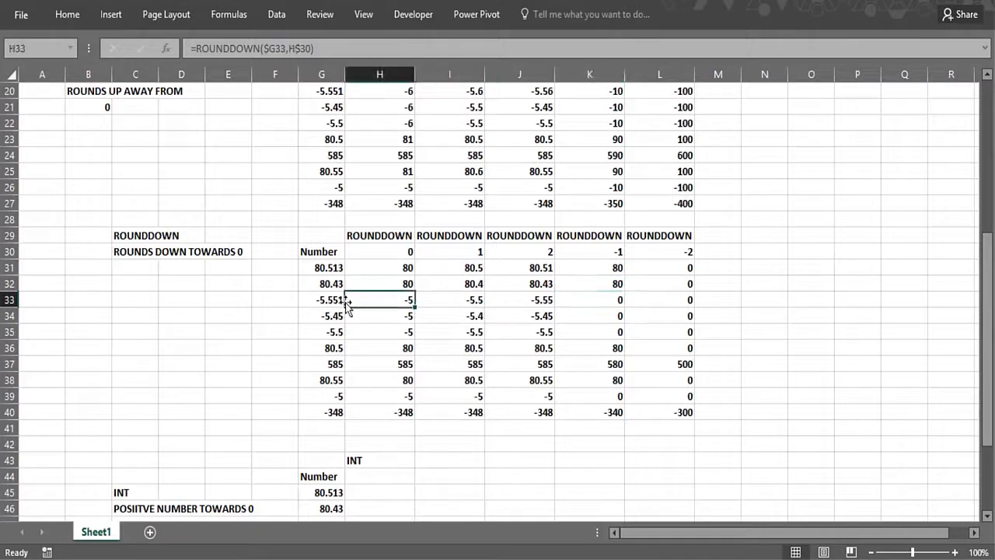
left_click(588, 302)
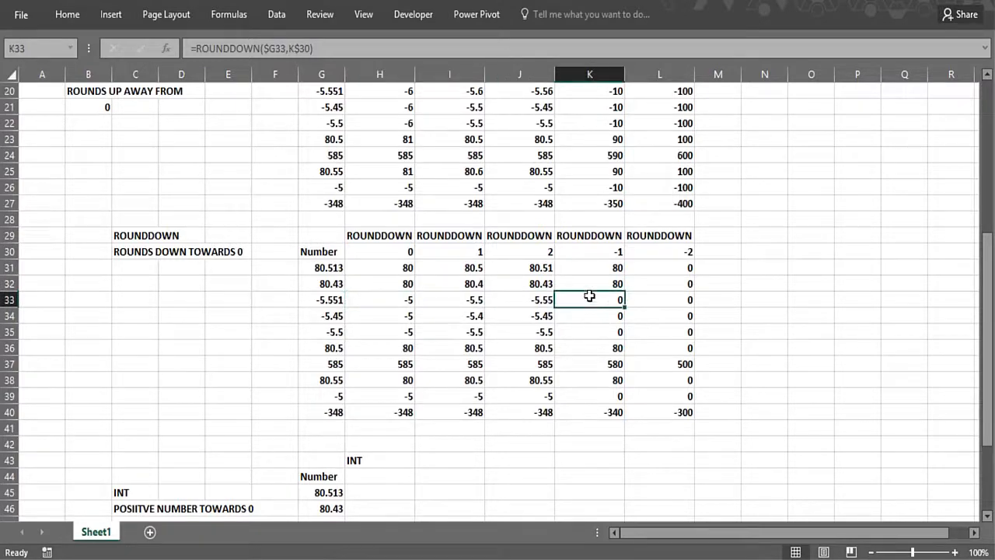
left_click(587, 284)
left_click(583, 268)
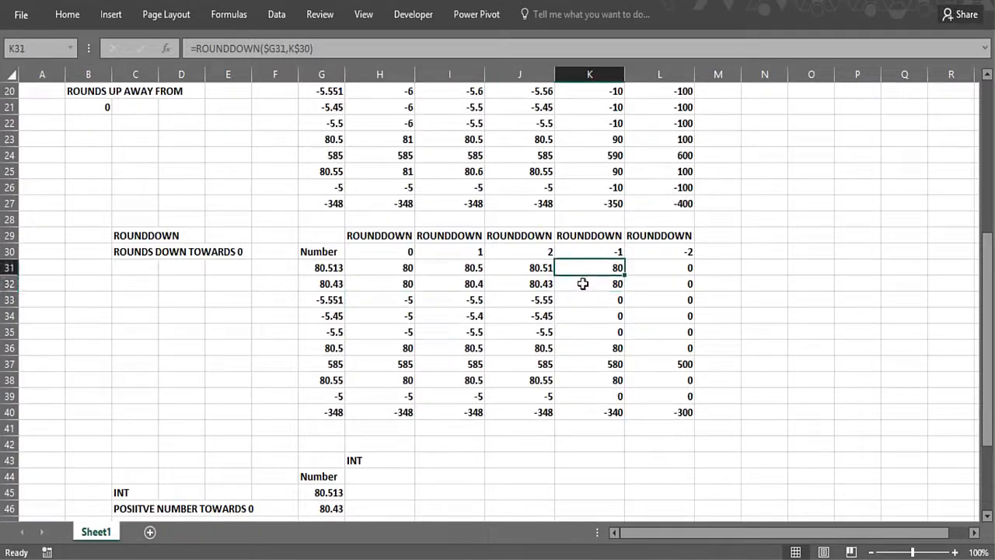
left_click(583, 284)
left_click(583, 268)
left_click(582, 298)
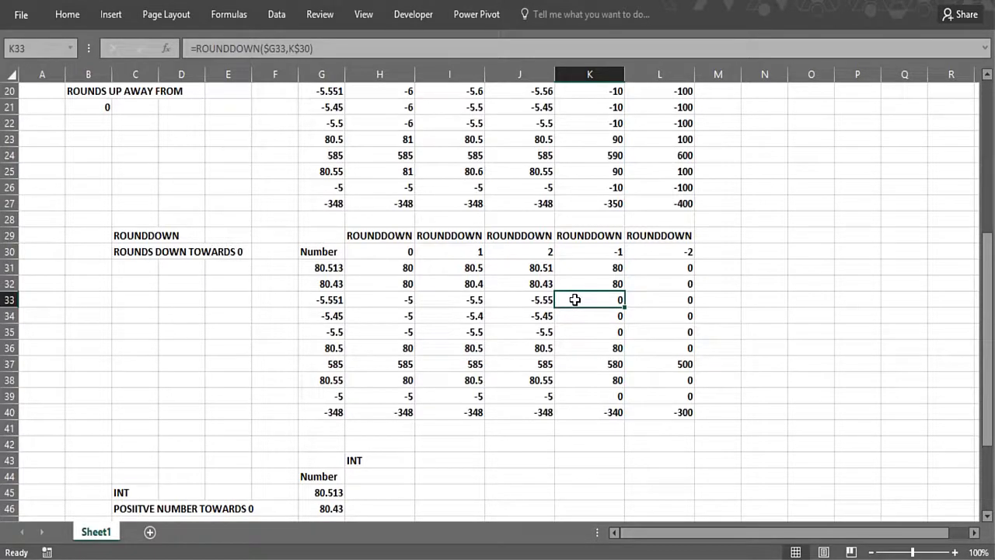
left_click(573, 108)
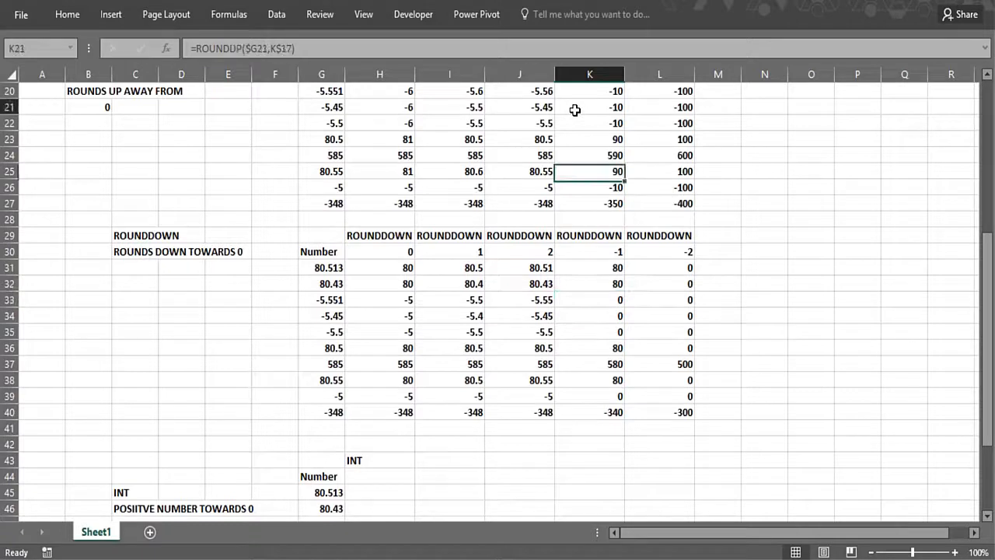
left_click(586, 304)
Examine the remaining ROUNDDOWN results for -1 digits in K34:K40, comparing K39 with the ROUNDUP result in K26
left_click(583, 311)
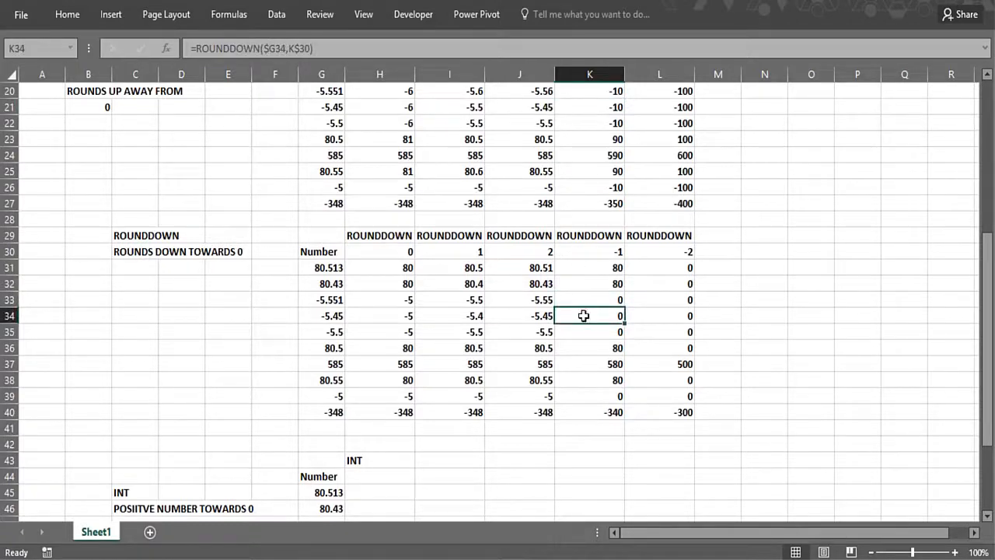
left_click(582, 330)
left_click(582, 349)
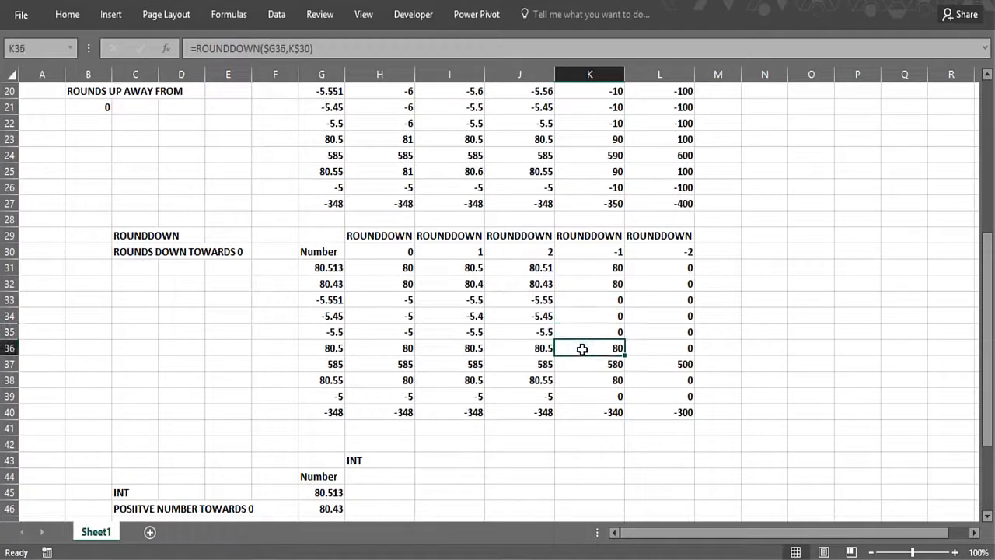
left_click(583, 363)
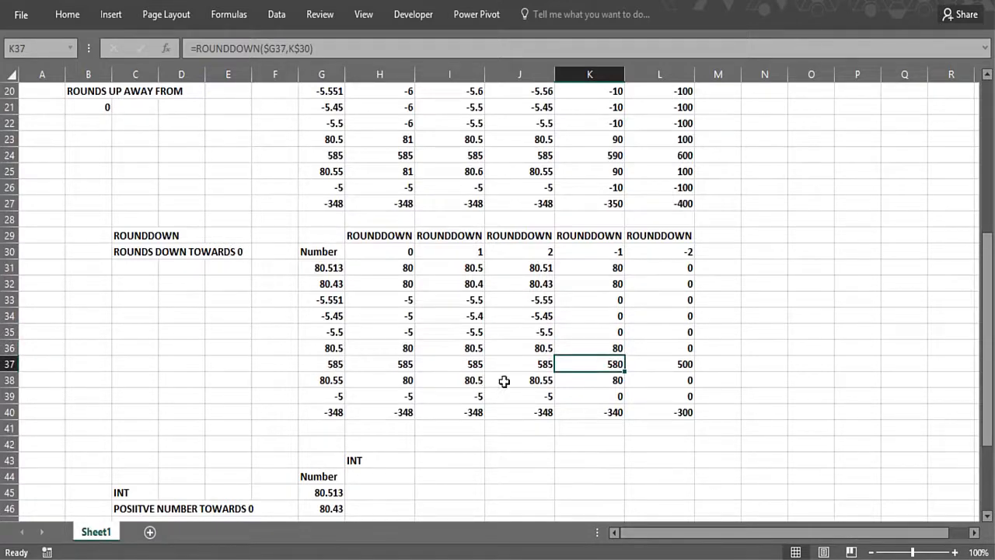
left_click(582, 381)
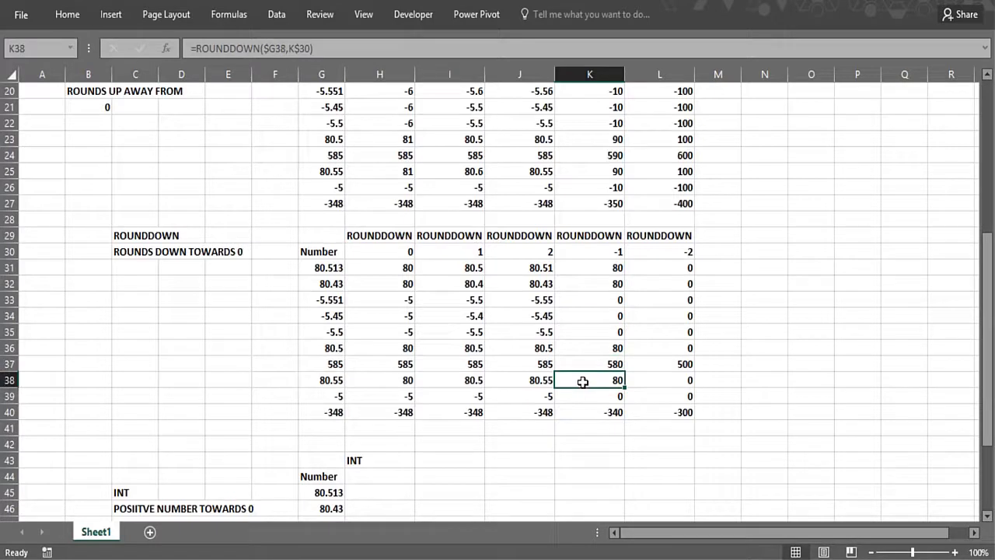
left_click(579, 396)
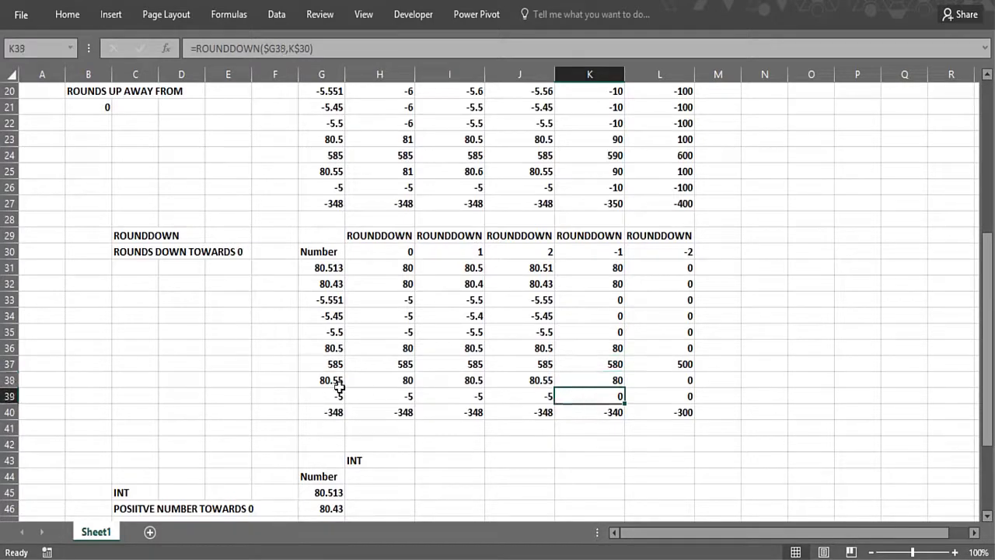
left_click(579, 192)
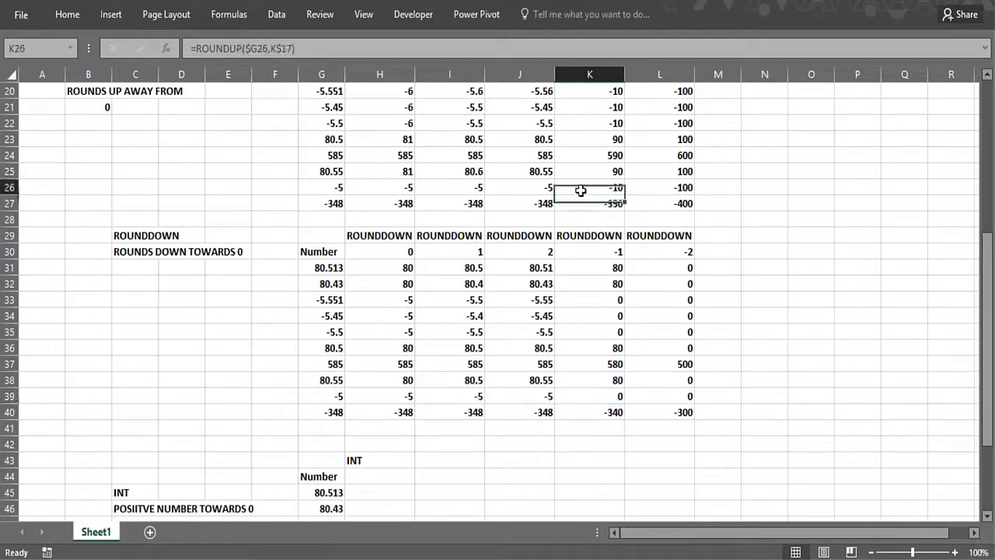
left_click_drag(580, 381, 578, 391)
left_click(577, 394)
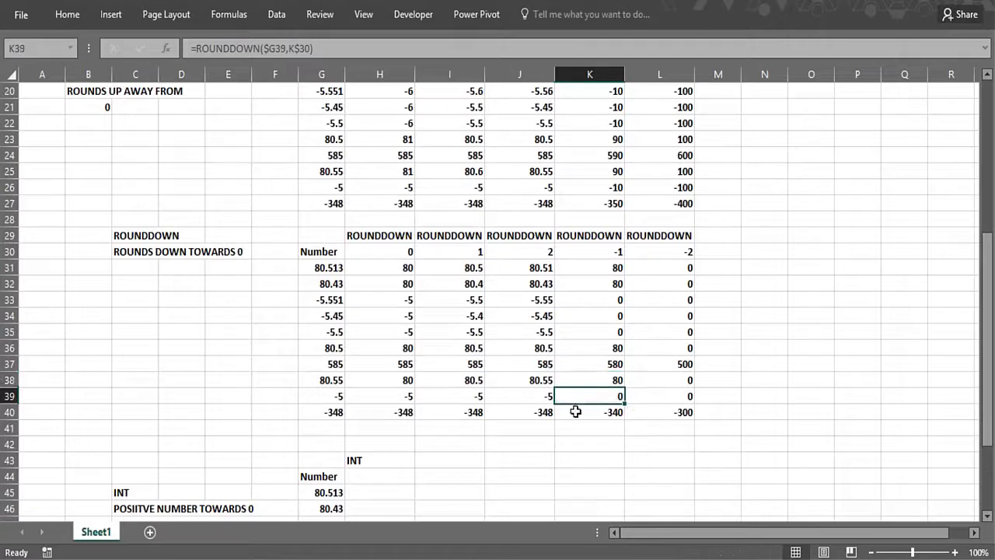
left_click(577, 415)
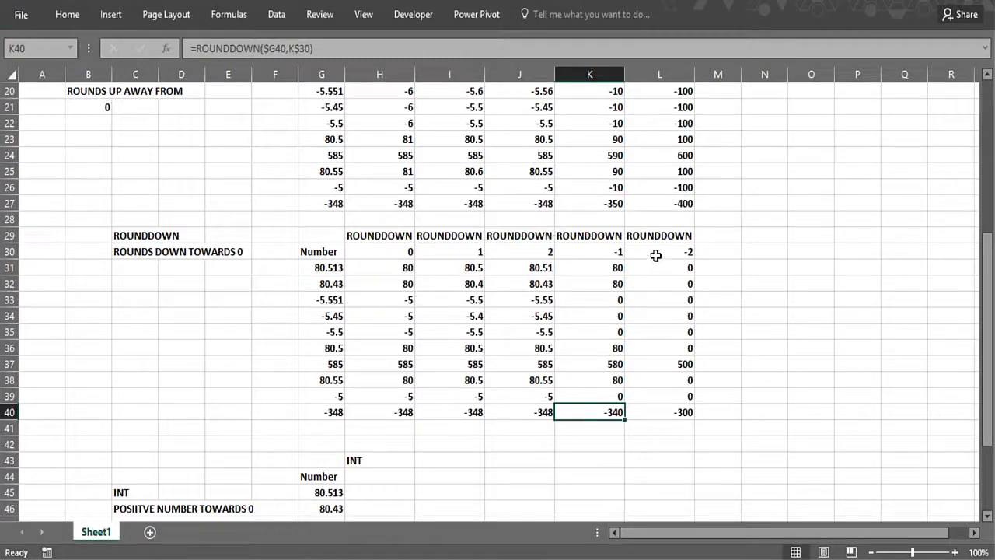
Examine the ROUNDDOWN results for -2 digits in L31:L40 against the numbers in column G
left_click(696, 266)
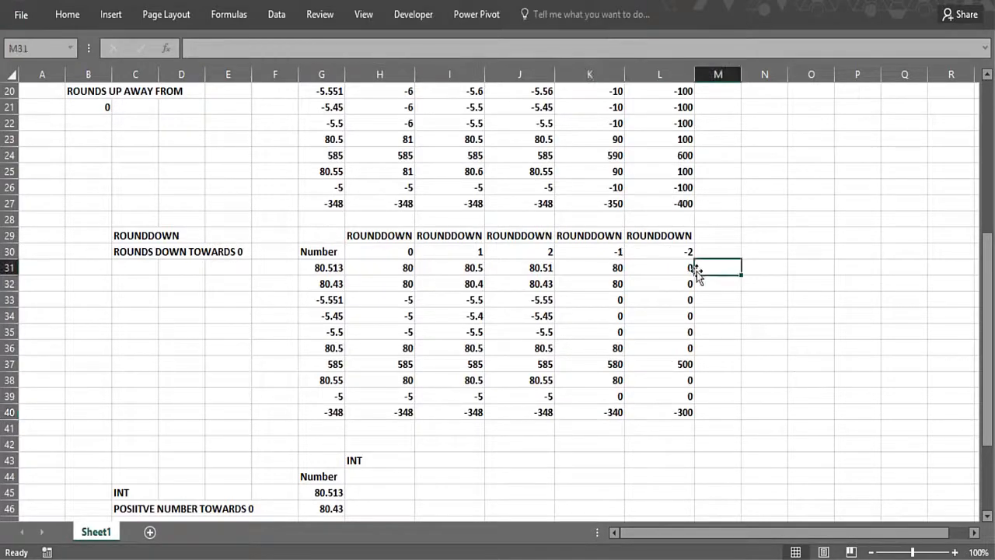
left_click(670, 344)
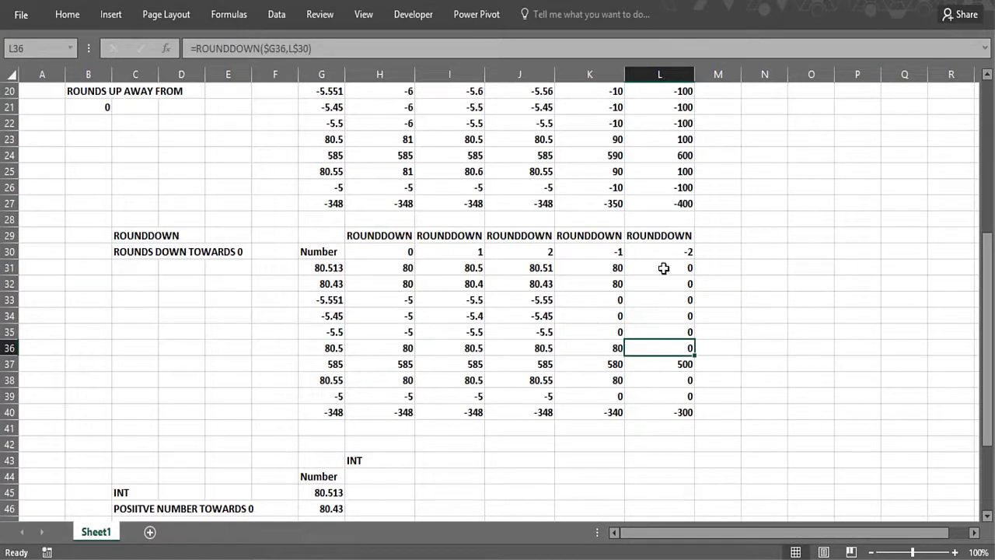
left_click(663, 267)
left_click(645, 348)
left_click(655, 364)
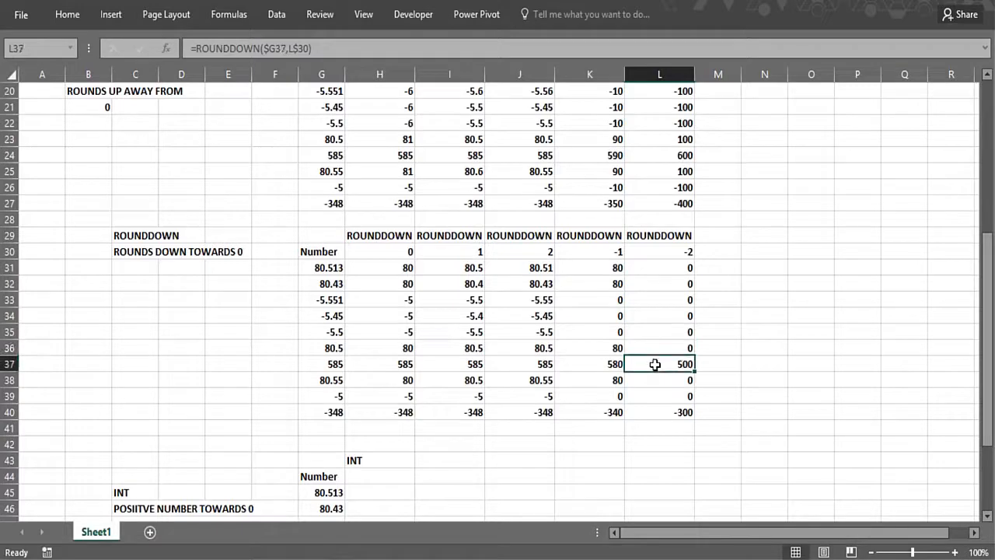
left_click(656, 380)
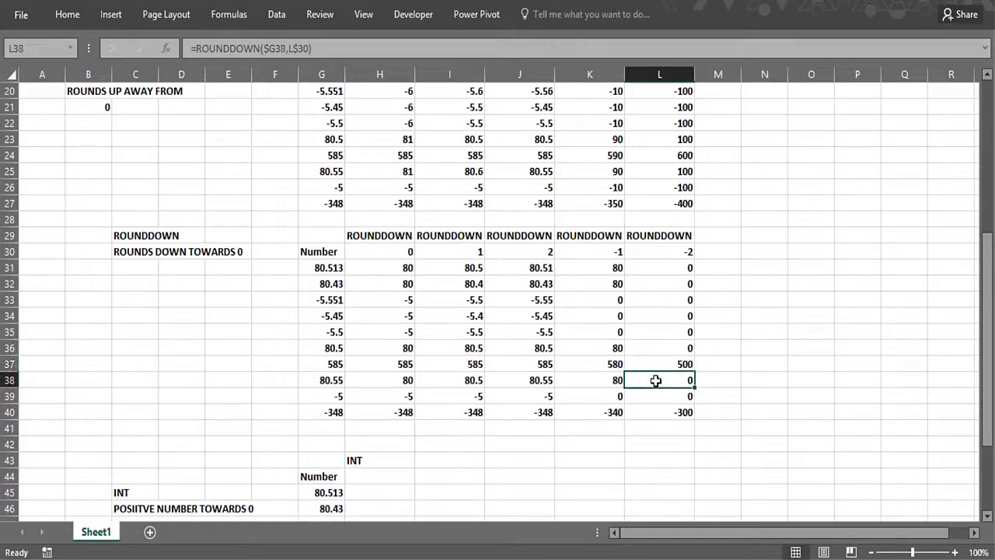
left_click(648, 394)
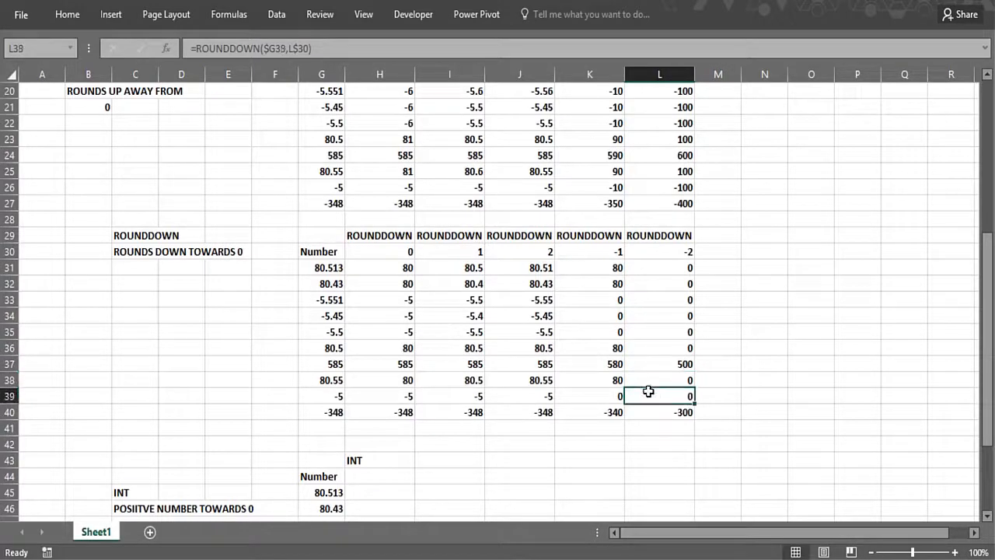
left_click(647, 416)
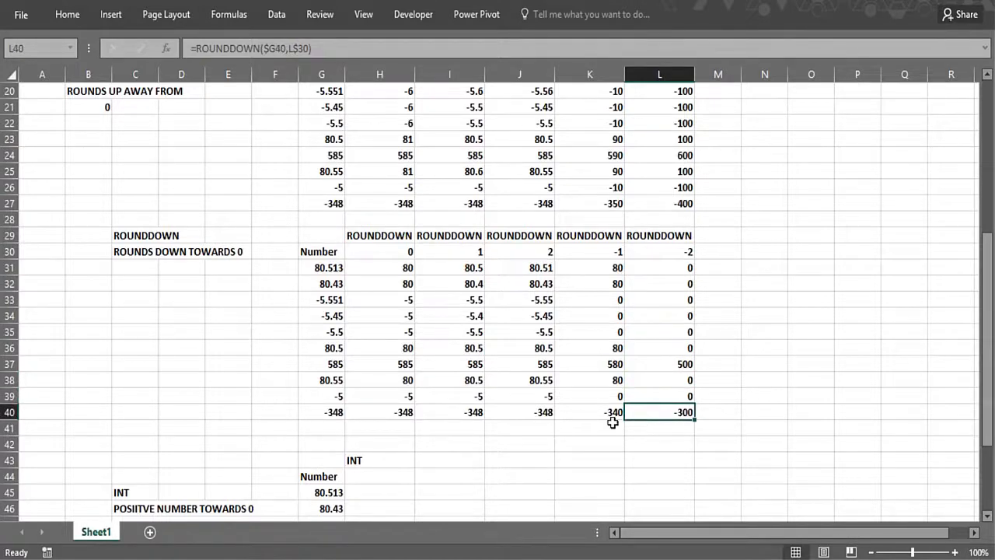
Enter the formula =INT(G45) in H45 to round the first number of the INT table
scroll(409, 451, "down", 2)
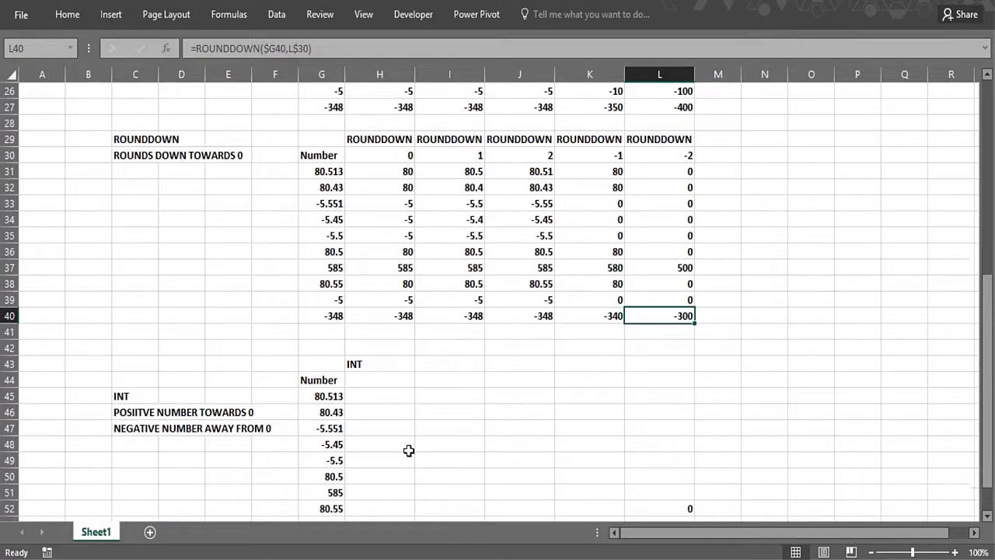
left_click(365, 399)
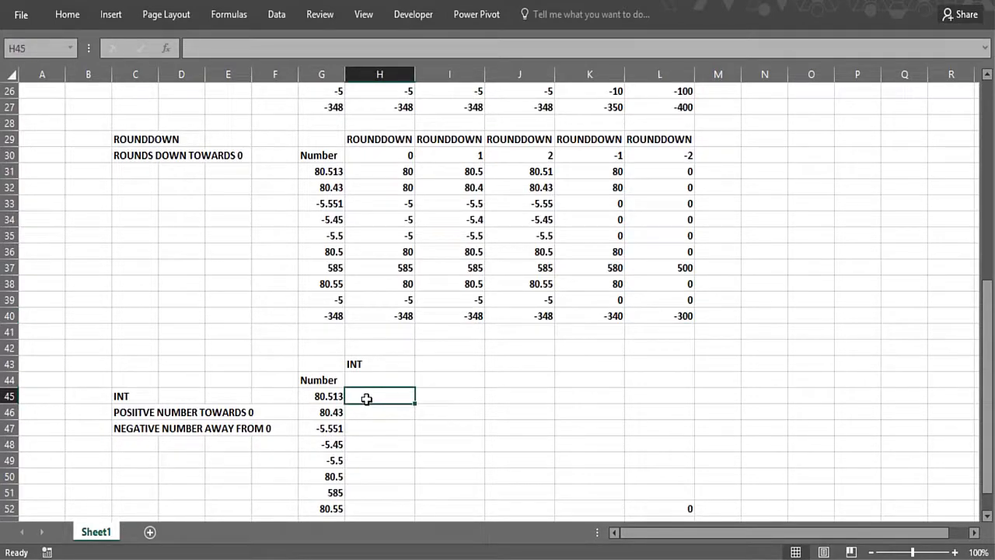
type("=IJN")
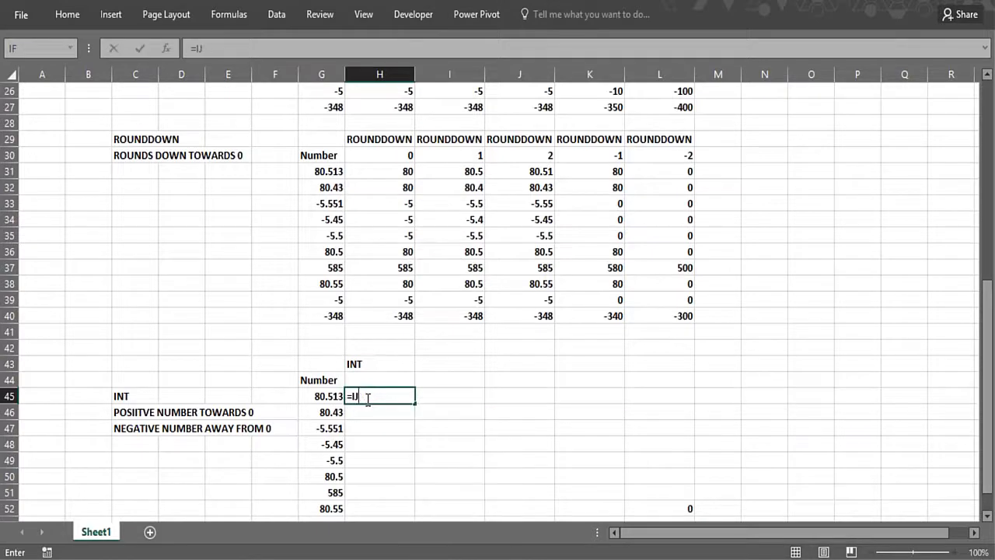
key("BackSpace")
type("NT")
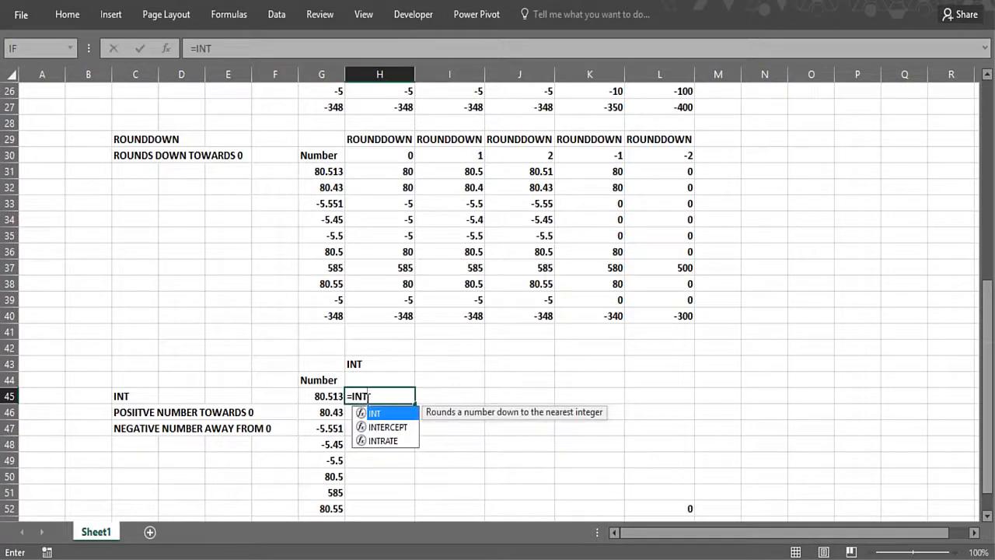
type("(")
left_click(321, 397)
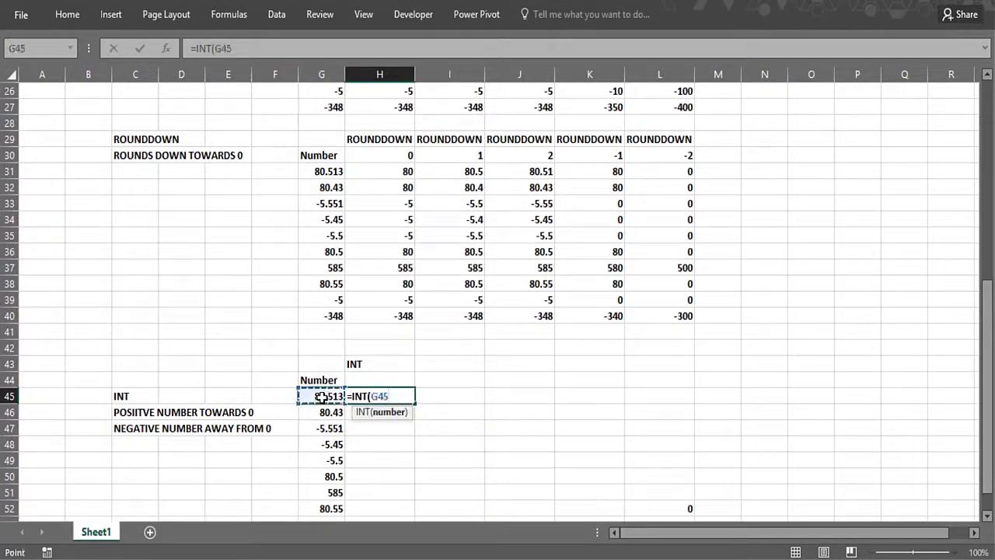
type(")")
key("Return")
Fill the INT formula from H45 down to H54 and clear the range selection
left_click(410, 398)
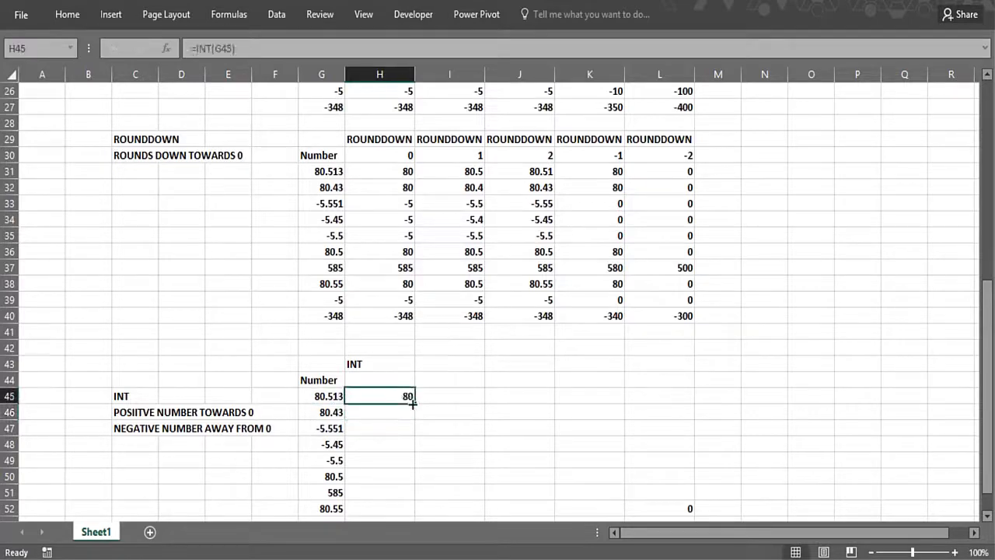
left_click_drag(416, 406, 401, 498)
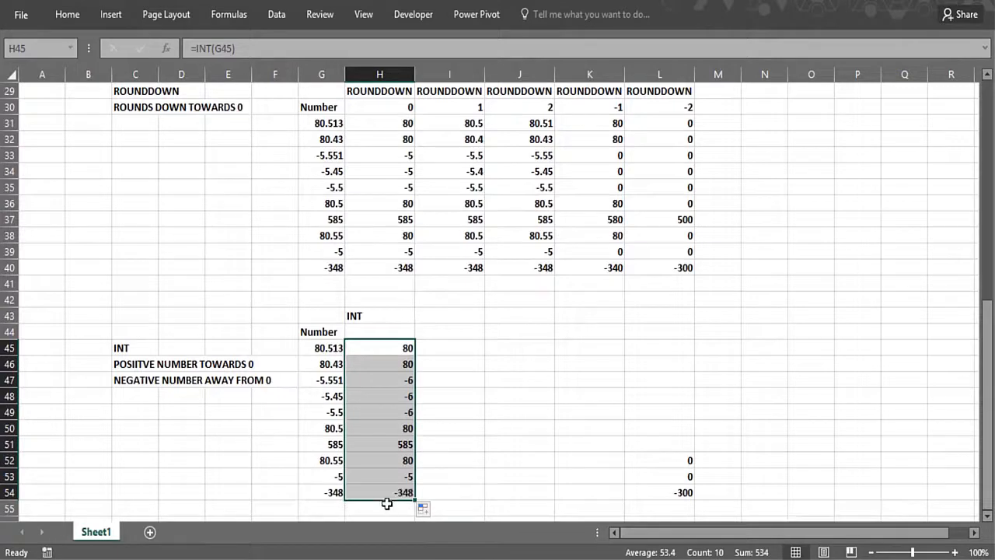
left_click(380, 479)
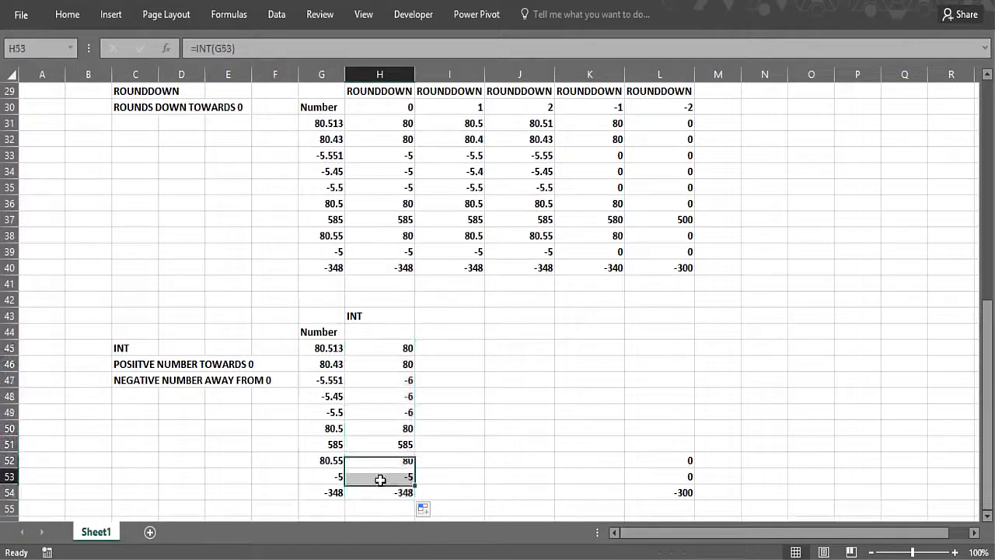
Examine the INT results in H45:H48 against the positive and negative numbers in column G
left_click(363, 347)
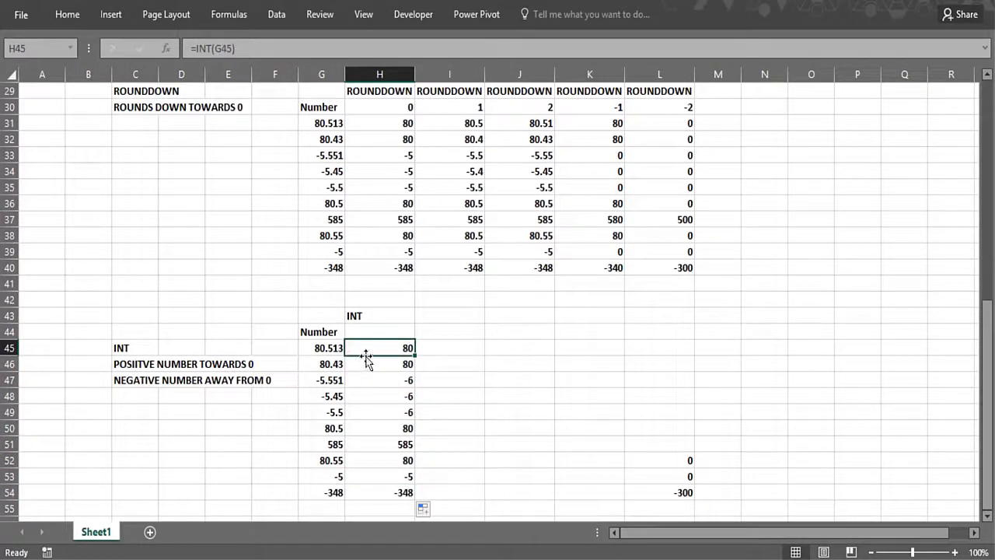
left_click(365, 363)
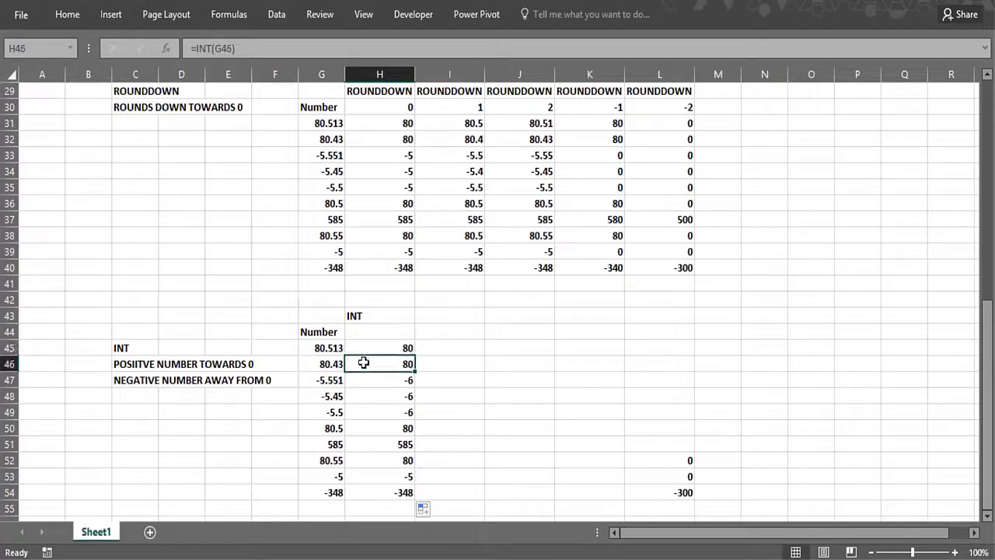
left_click(366, 347)
left_click(364, 367)
left_click(332, 381)
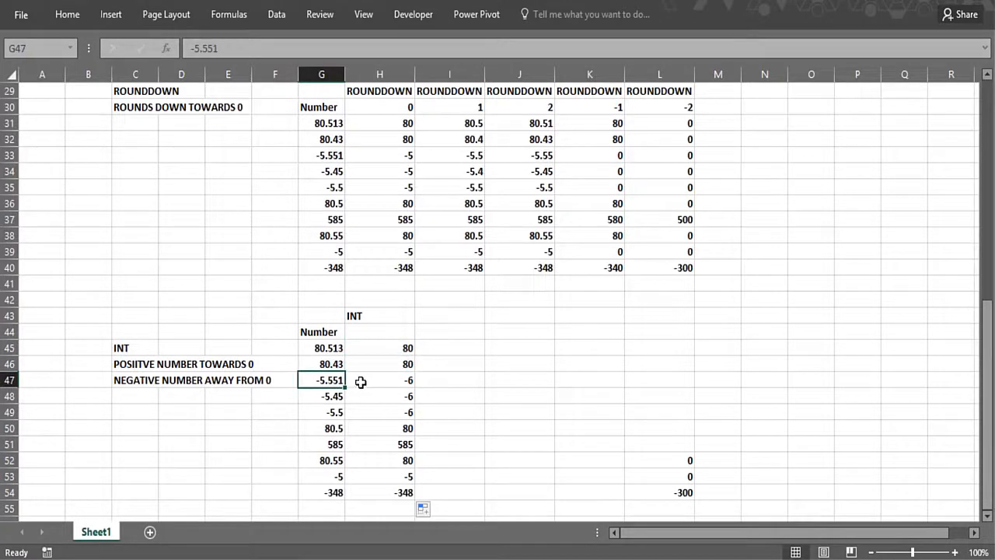
left_click(361, 382)
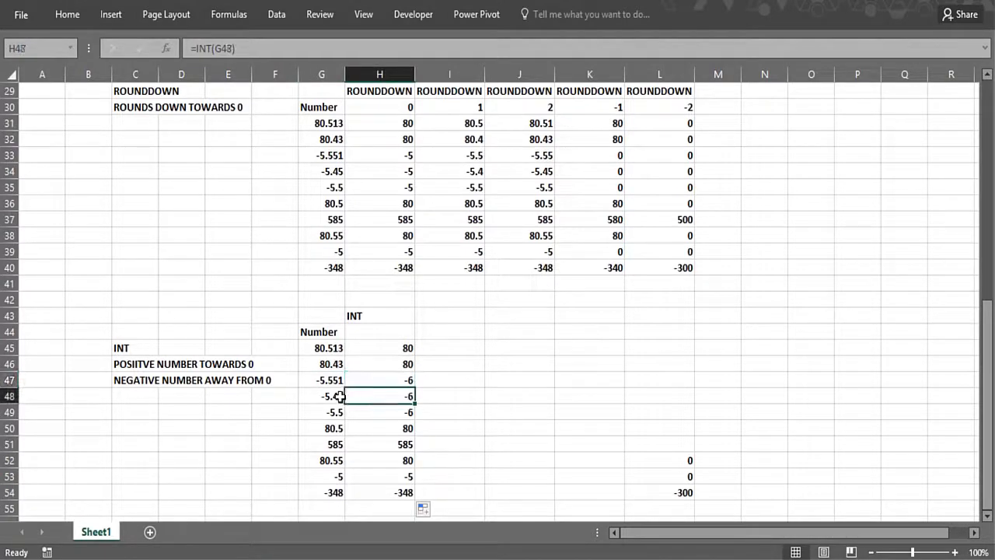
left_click(364, 396)
Compare the INT result in H48 with the 0-digit results in the ROUND, ROUNDUP and ROUNDDOWN tables
scroll(386, 207, "up", 8)
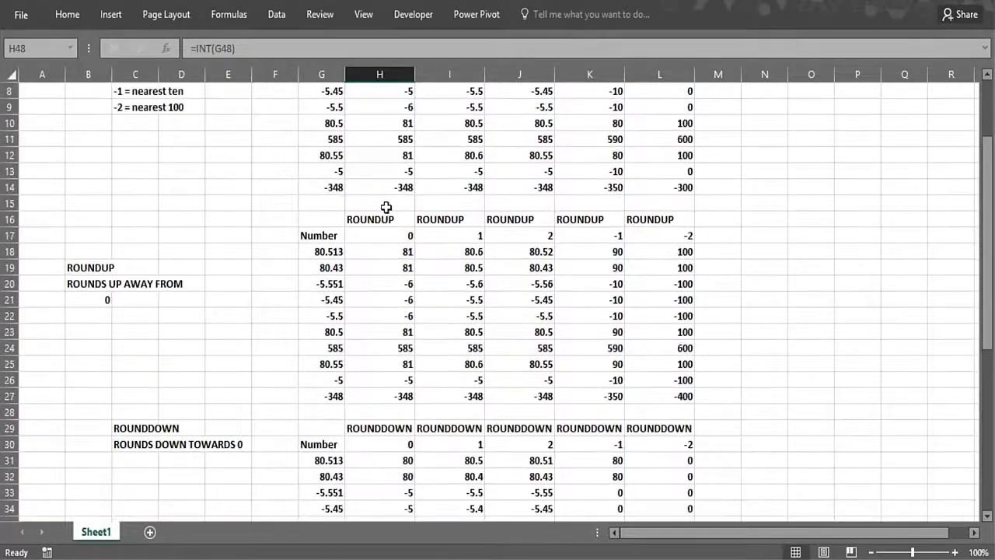
scroll(385, 208, "up", 1)
scroll(384, 218, "down", 7)
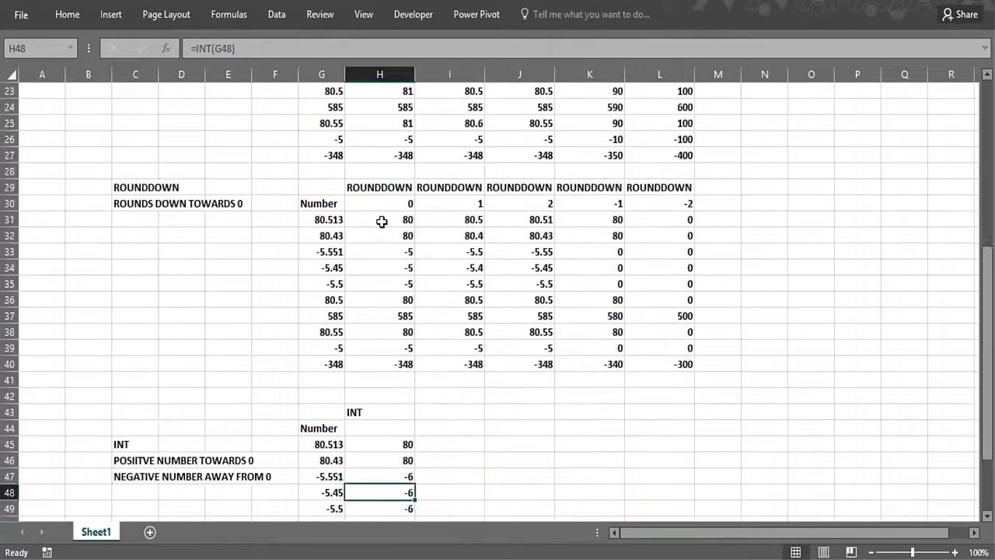
scroll(382, 226, "down", 2)
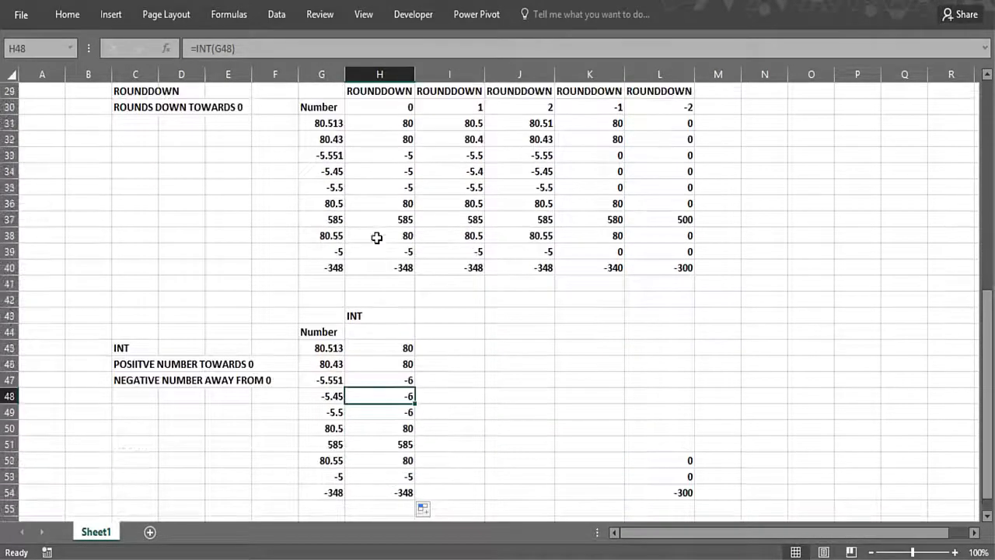
Examine the remaining INT results in H49:H53 against their source numbers
left_click(386, 416)
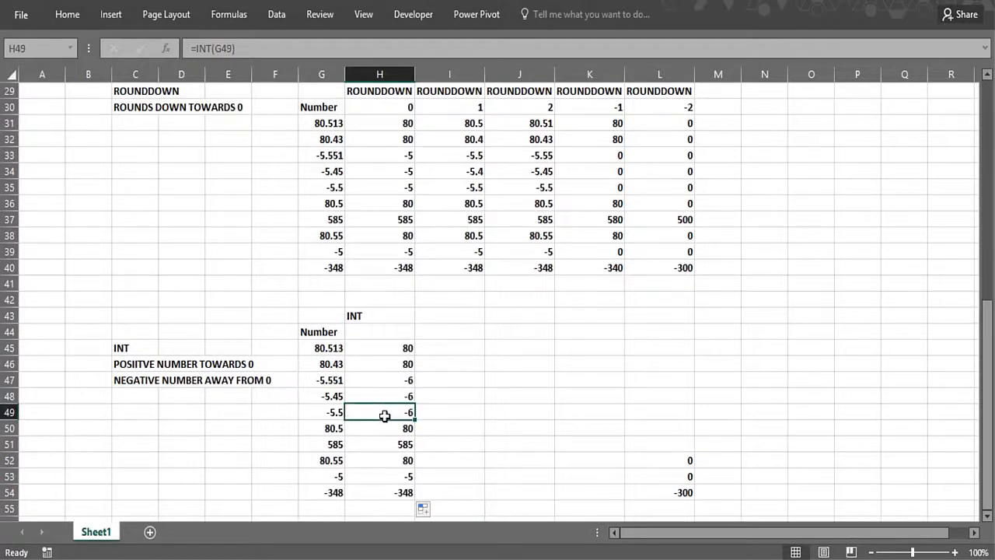
left_click(380, 429)
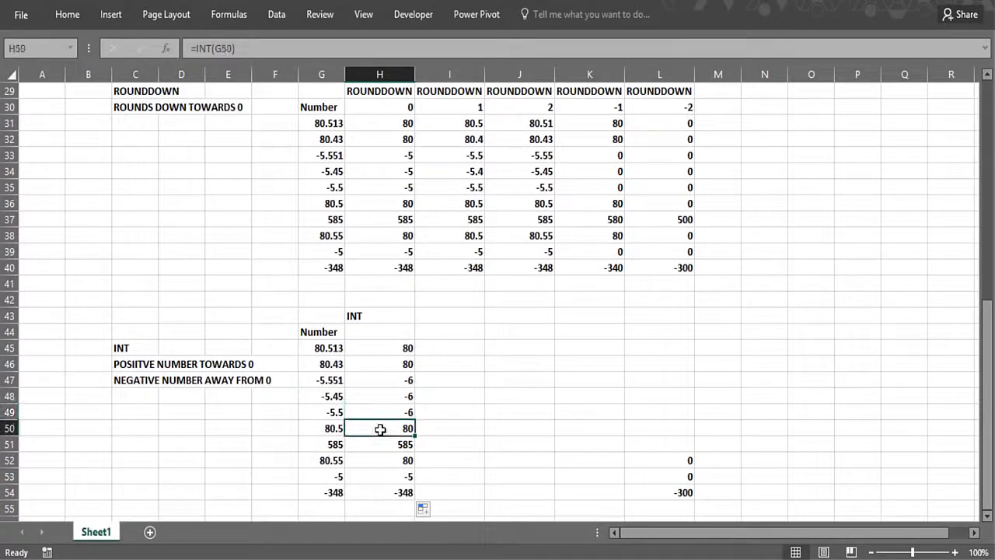
left_click(378, 443)
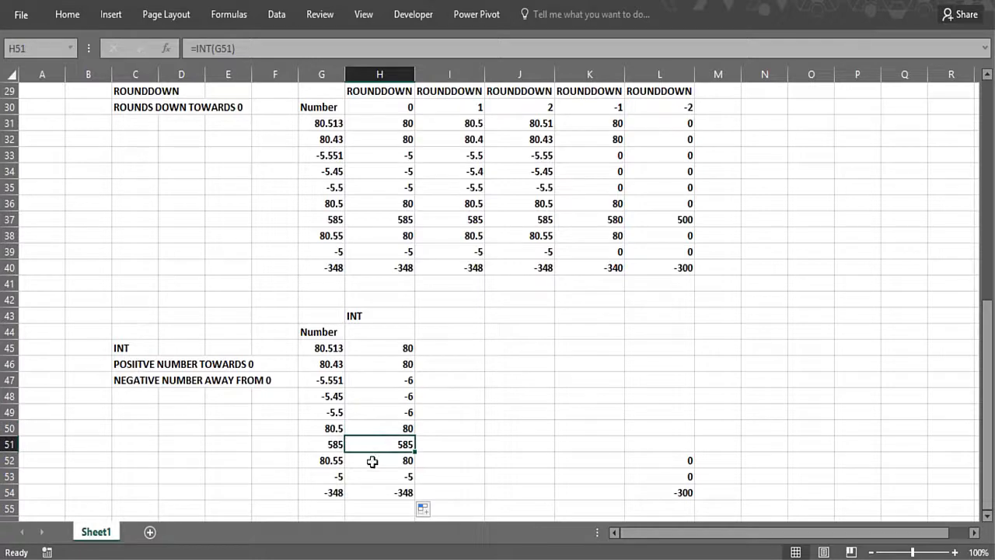
left_click(372, 461)
left_click(369, 471)
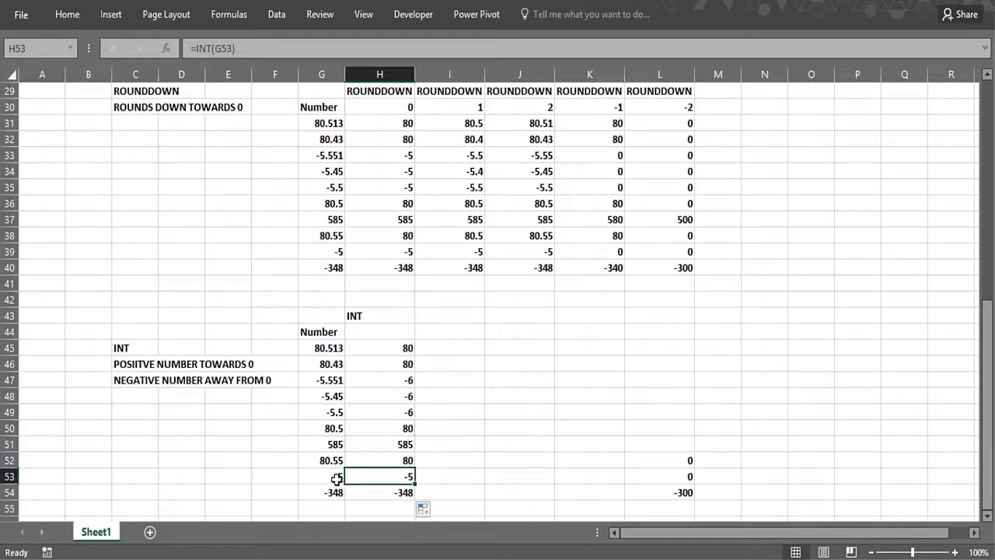
Change the number in G53 to -5.1 to test how INT rounds it
left_click(336, 478)
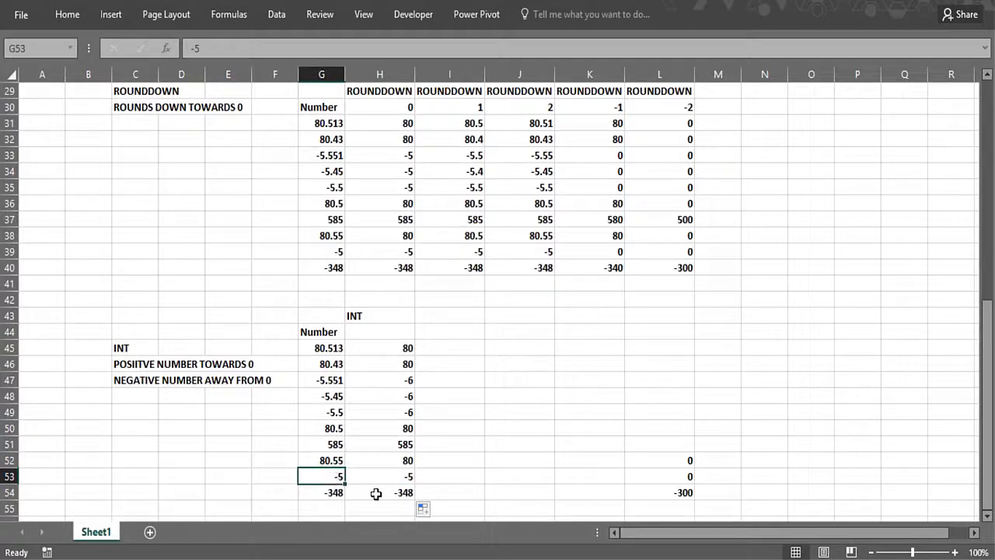
type("-5")
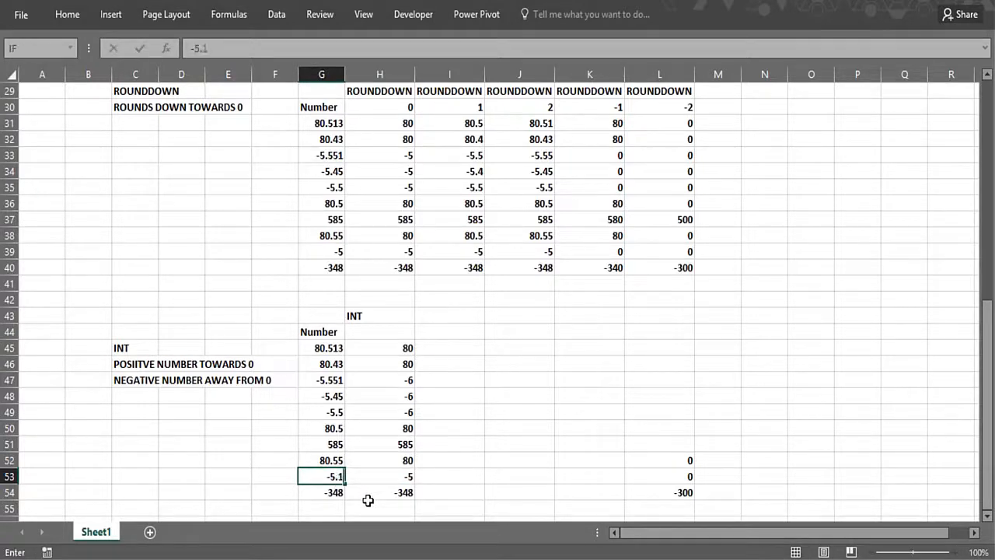
key("Return")
Restore the number in G53 to -5
left_click(335, 477)
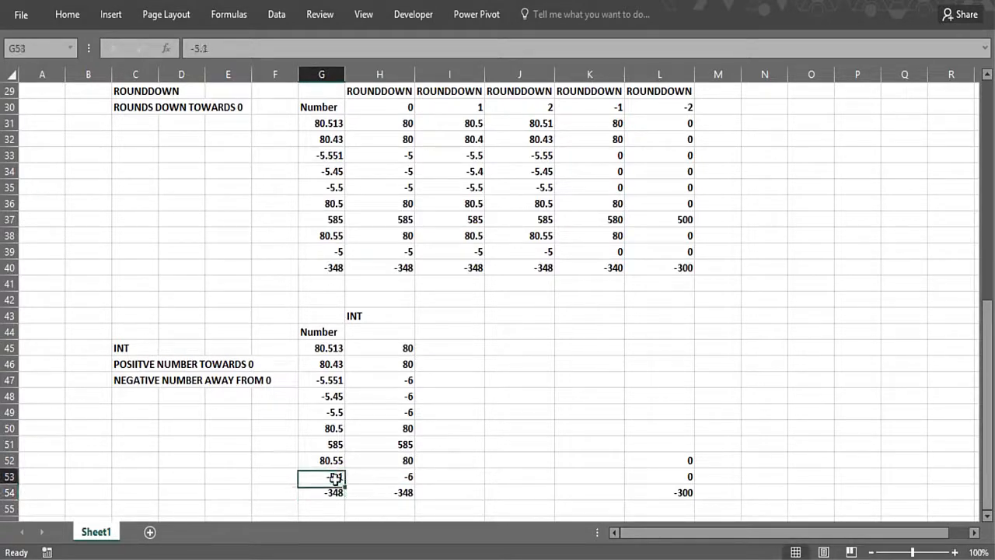
double_click(335, 478)
key("BackSpace")
key("BackSpace")
key("Return")
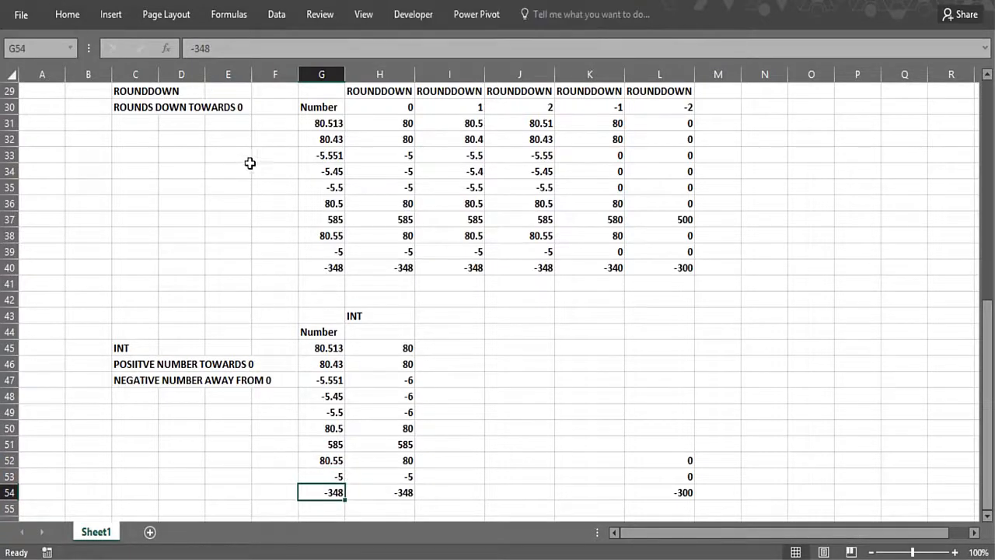
Review the digit notes in C5:C9 and the rounding-direction notes for ROUNDUP, ROUNDDOWN and INT
scroll(238, 163, "up", 3)
scroll(238, 163, "up", 6)
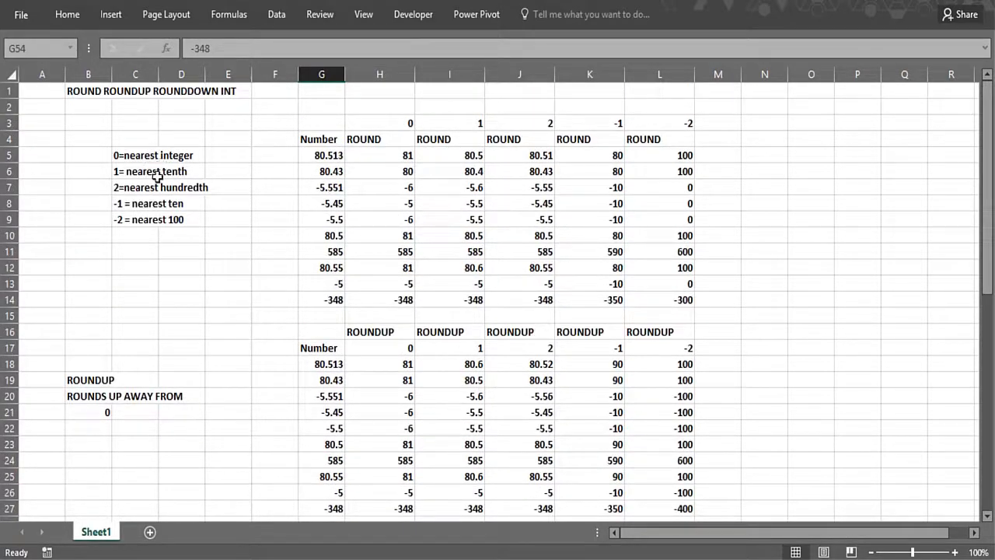
scroll(165, 287, "down", 1)
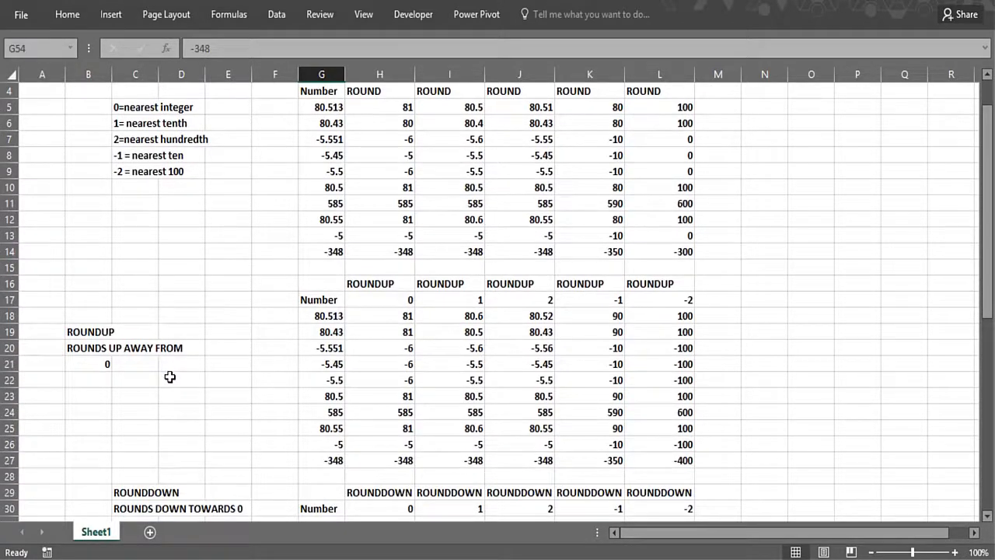
scroll(168, 388, "down", 3)
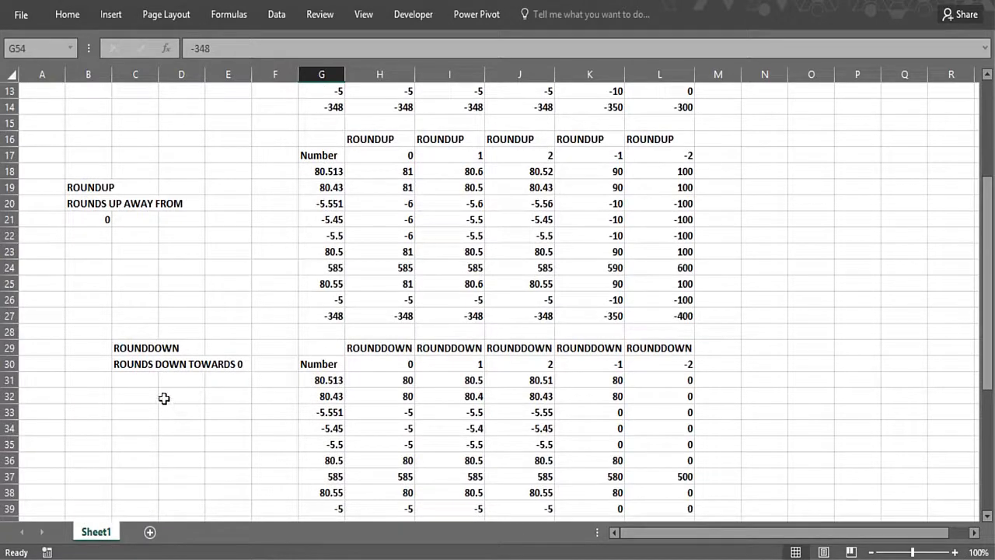
left_click(167, 391)
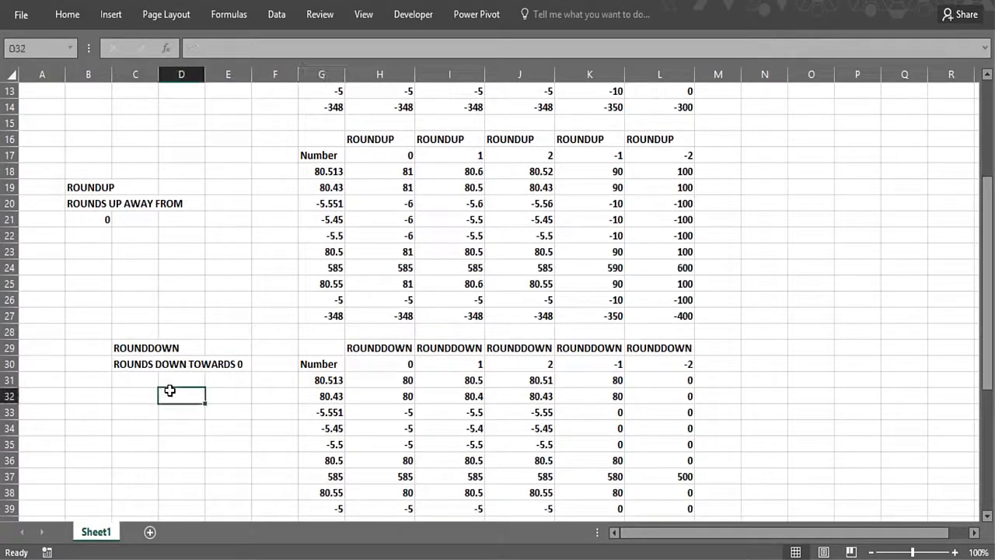
scroll(169, 393, "down", 4)
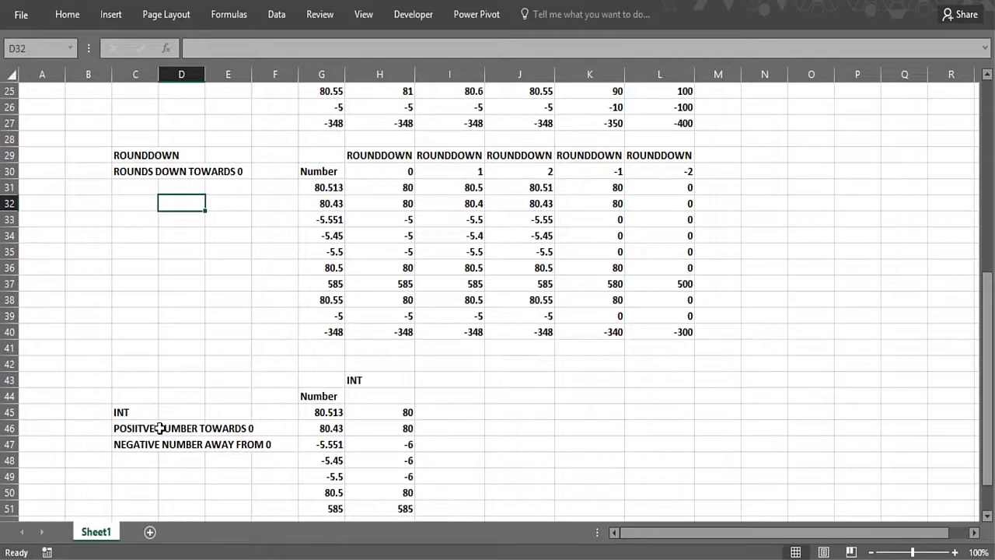
left_click(160, 418)
left_click(178, 430)
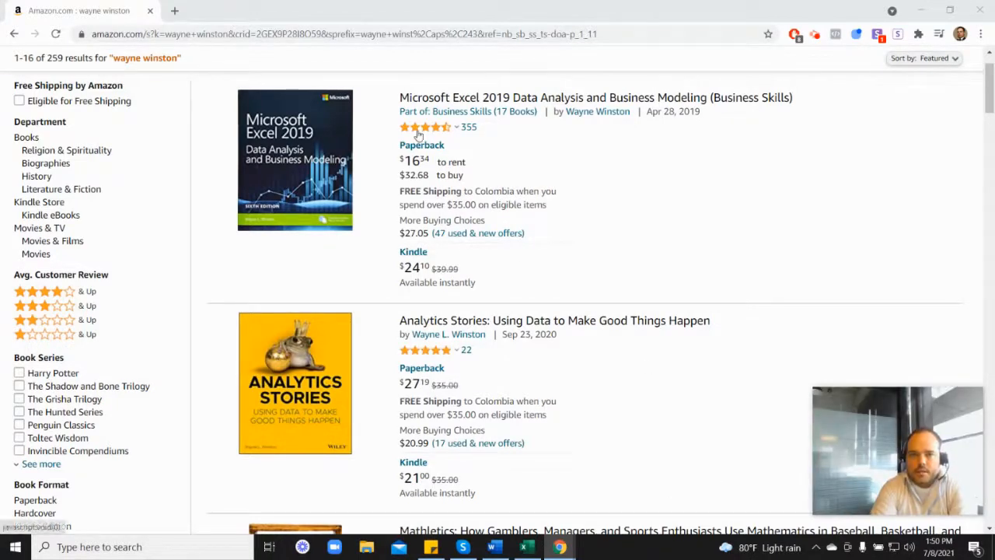
Look through the Wayne Winston book results on Amazon, down to Marketing Analytics and back up to Analytics Stories
mouse_move(425, 134)
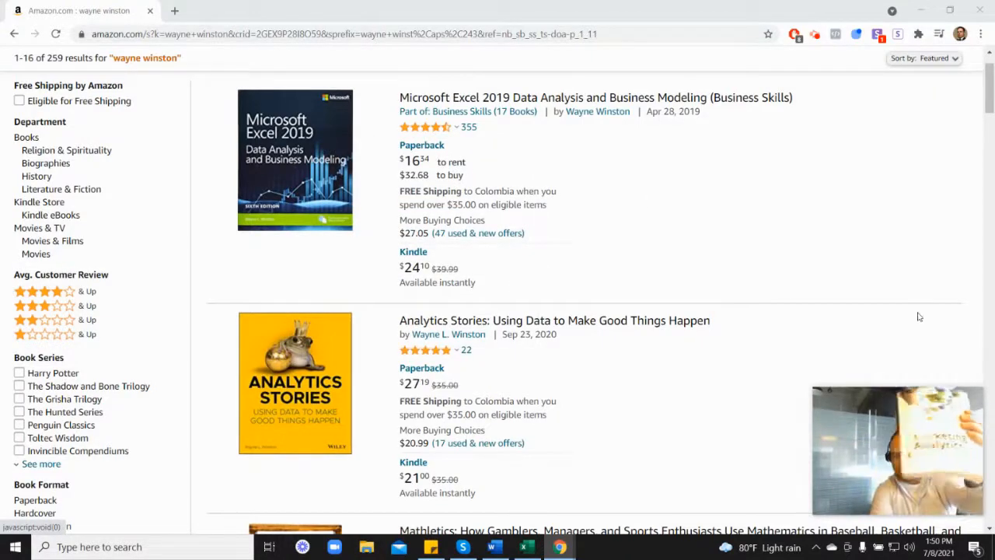
scroll(634, 196, "down", 6)
scroll(464, 382, "down", 2)
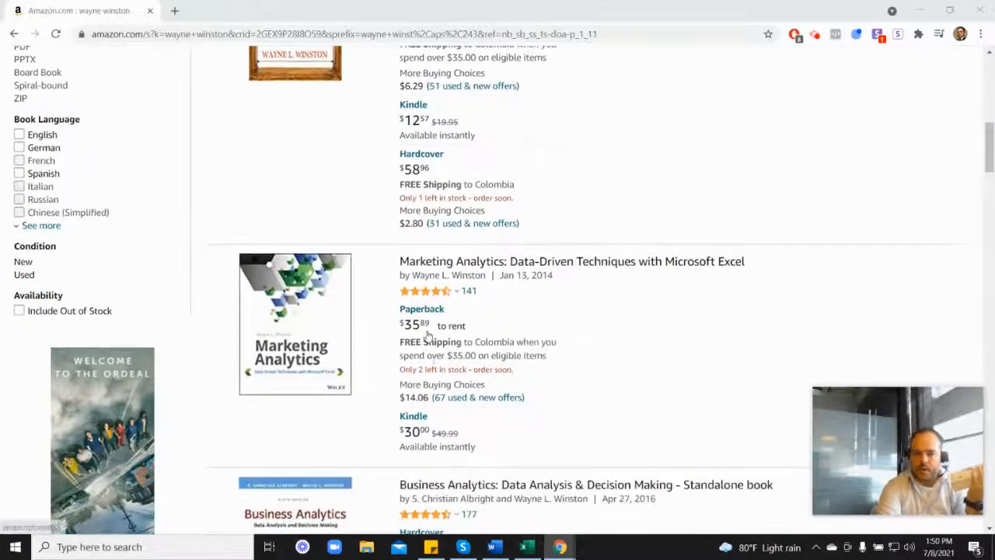
mouse_move(437, 292)
scroll(578, 295, "up", 6)
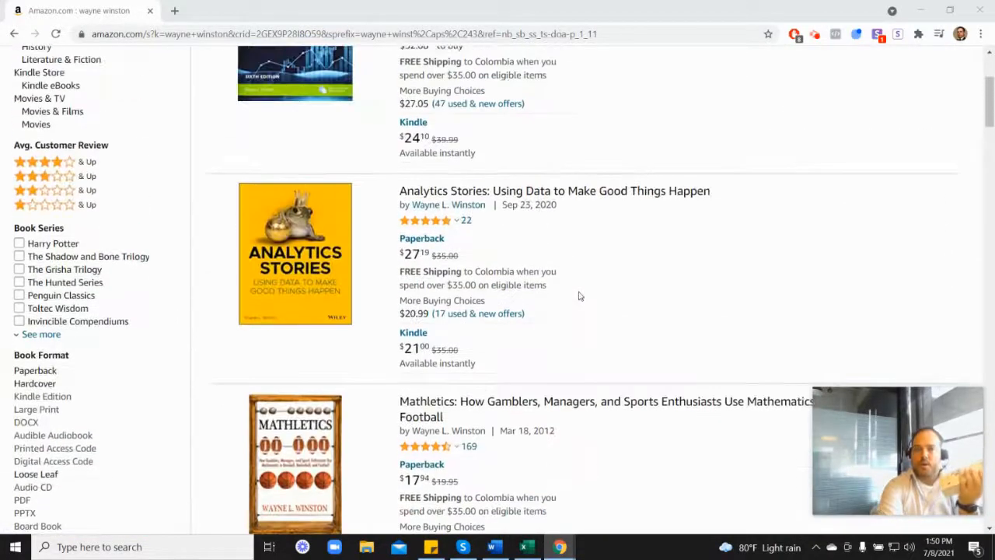